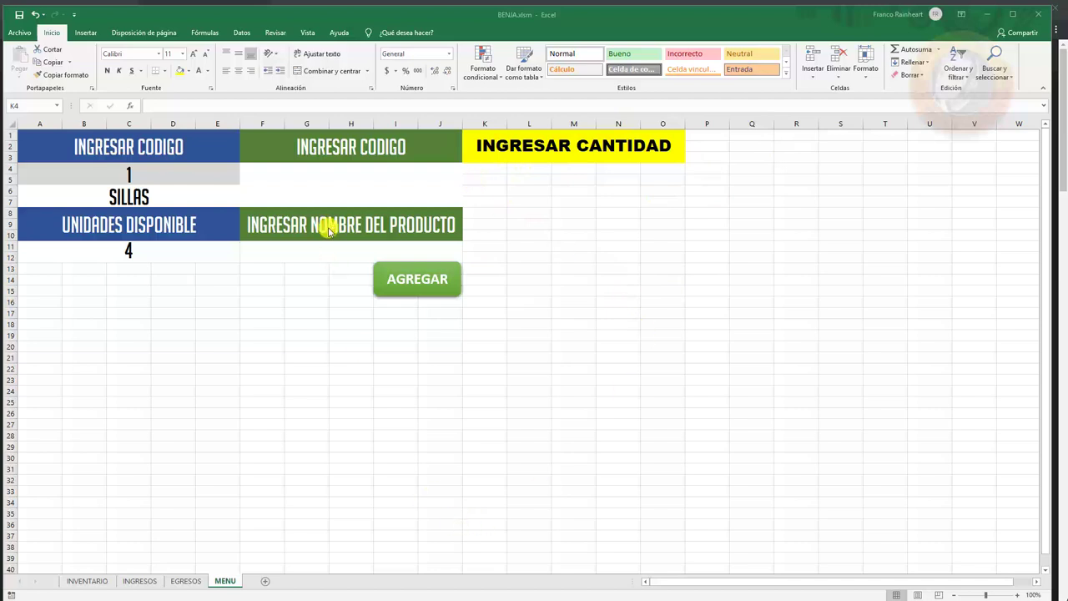
Inspect the SILLAS lookup formula and the INGRESOS and EGRESOS sheets, then return to MENU
left_click(490, 173)
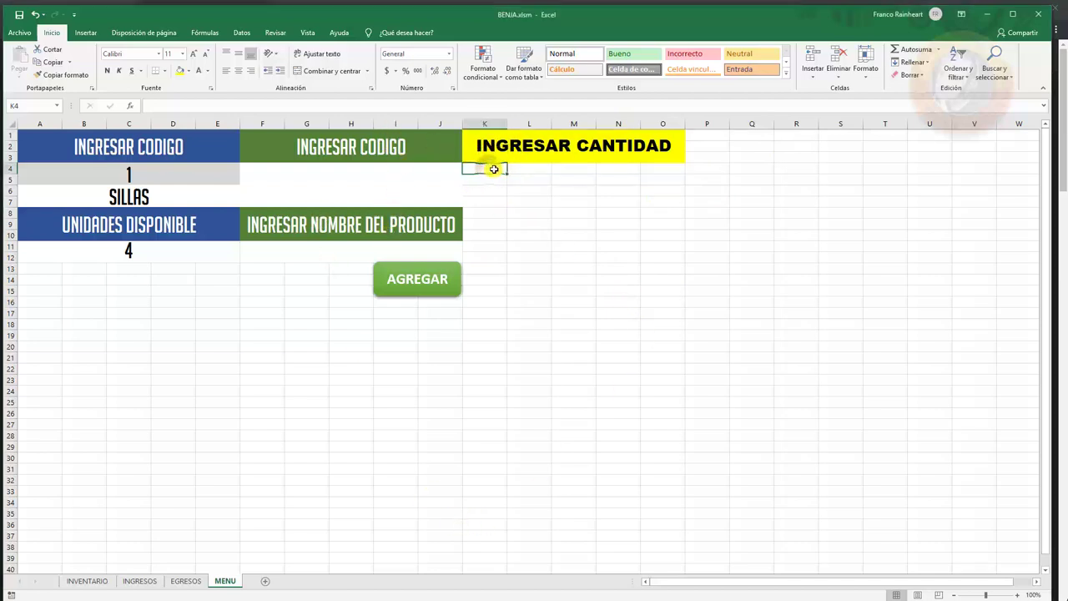
left_click(143, 177)
left_click(148, 193)
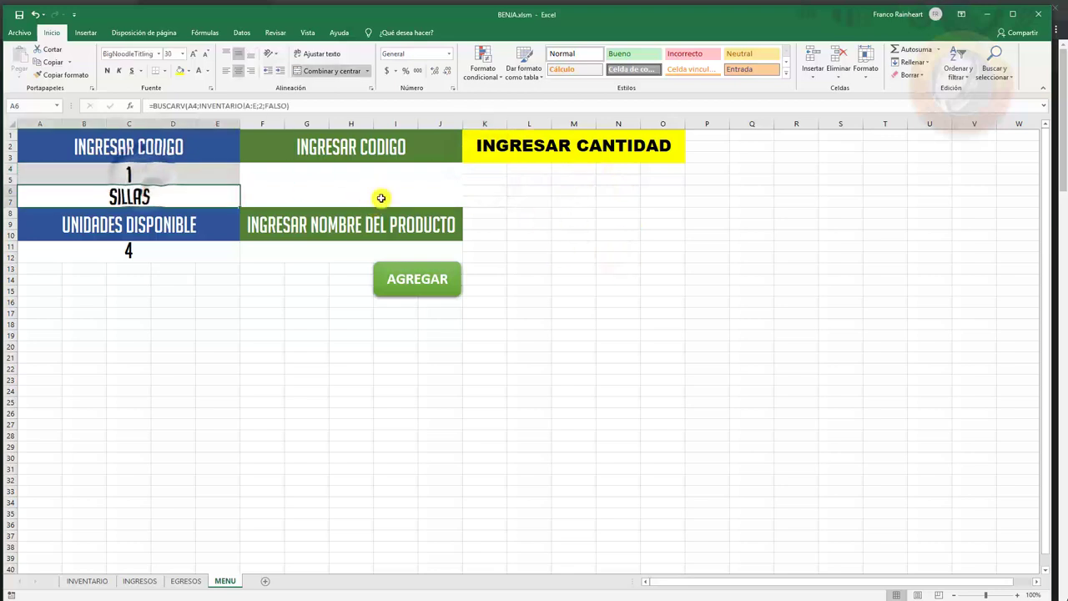
mouse_move(481, 170)
left_mouse_down()
mouse_move(498, 195)
mouse_move(659, 193)
left_mouse_up()
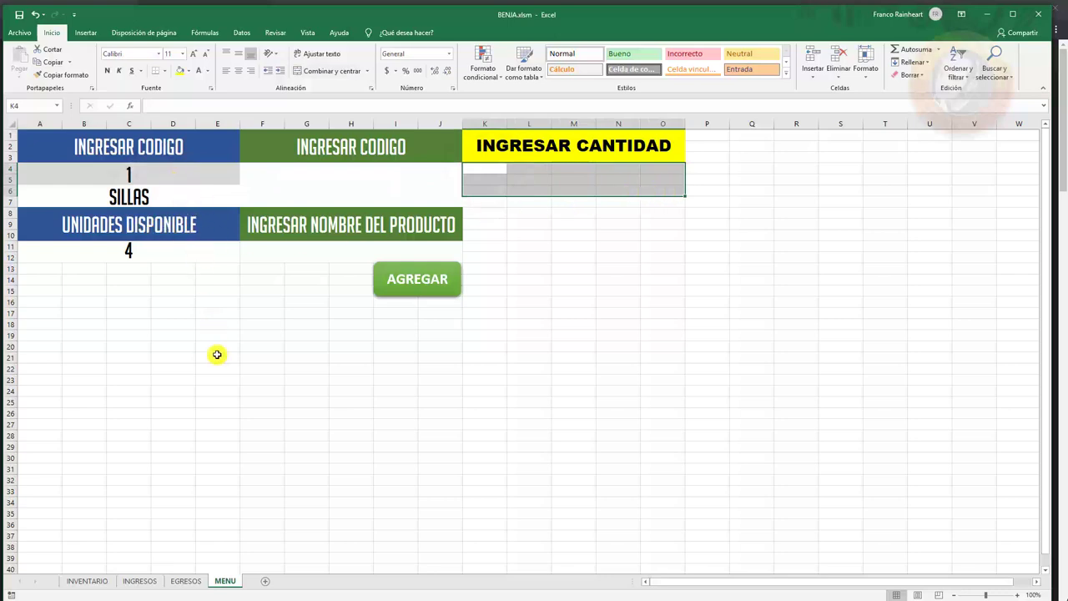
left_click(142, 581)
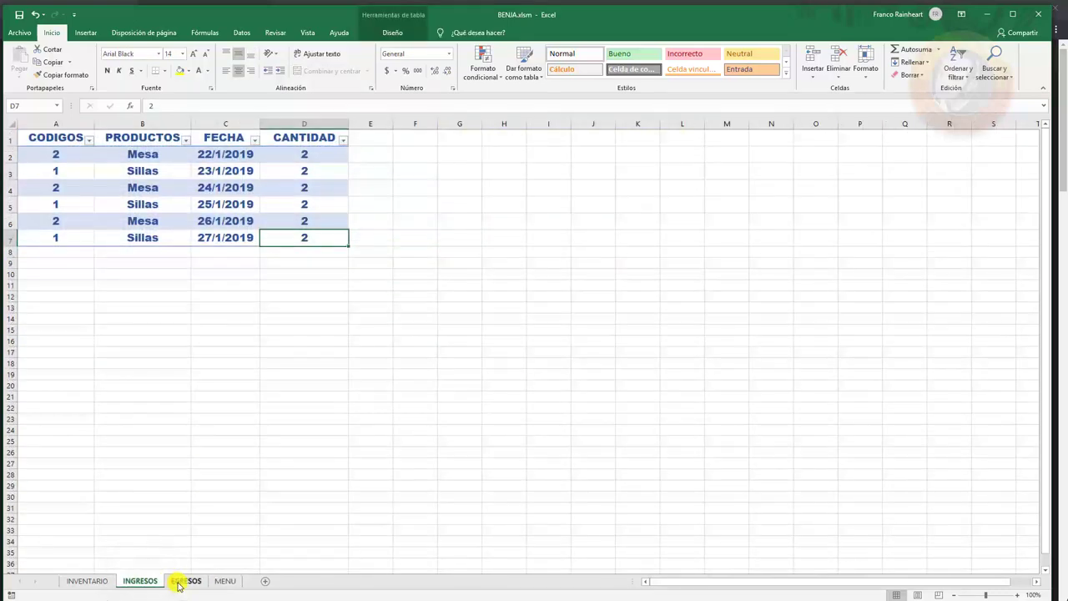
left_click(182, 582)
left_click(226, 584)
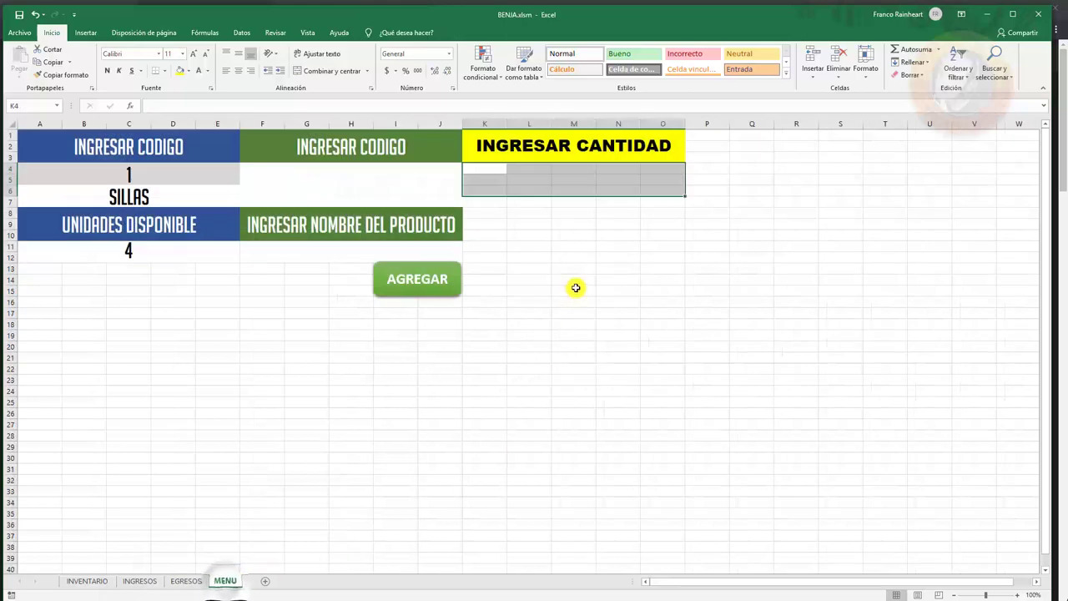
Merge K4:O7 into one quantity cell with 20-point text and a new font colour
mouse_move(487, 167)
left_mouse_down()
mouse_move(495, 190)
mouse_move(658, 217)
left_mouse_up()
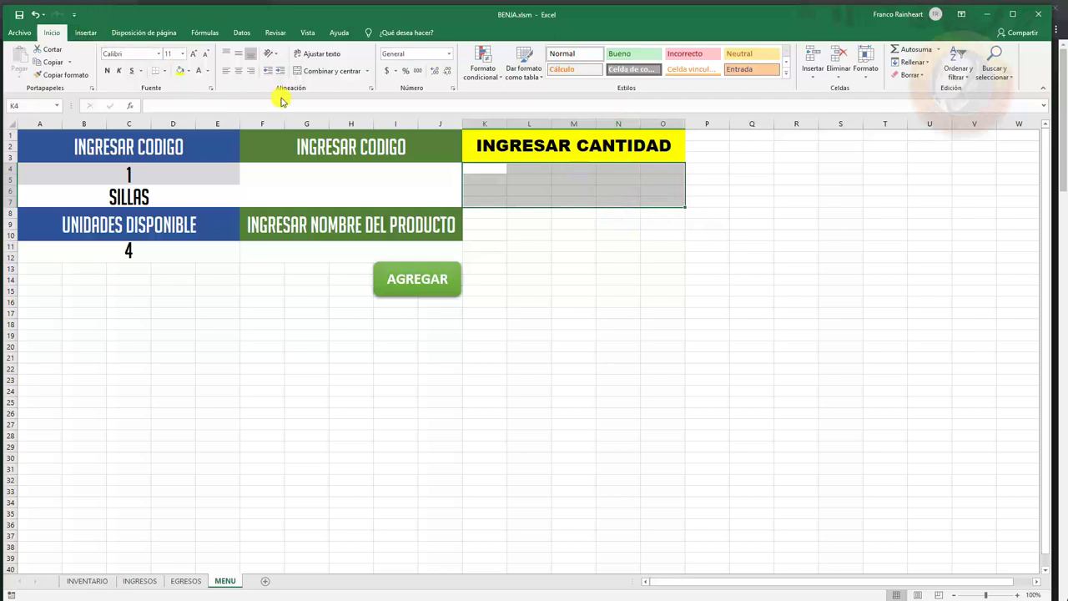
left_click(313, 72)
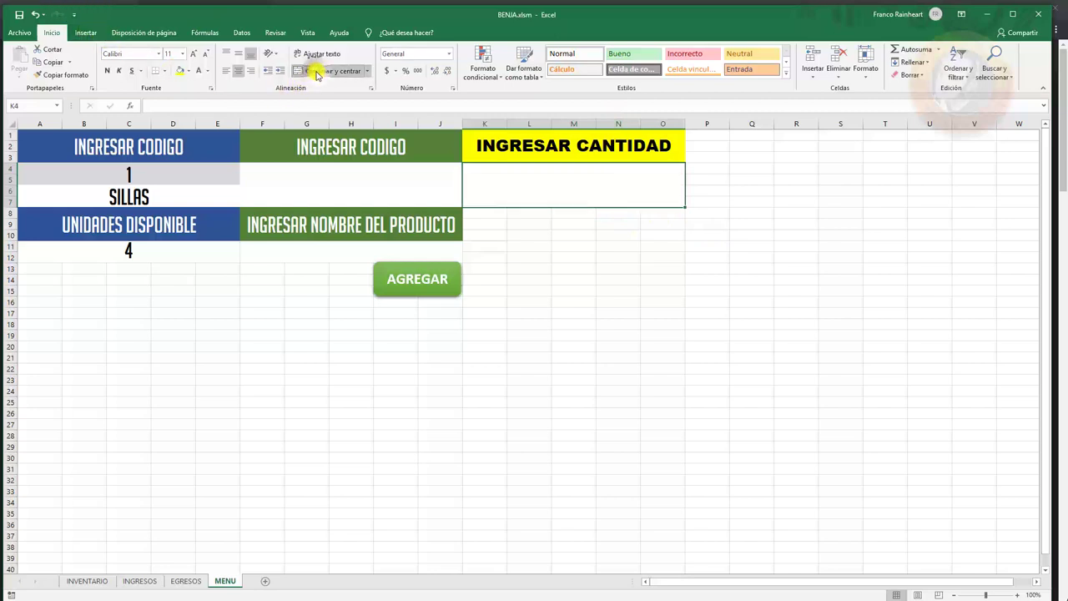
left_click(182, 53)
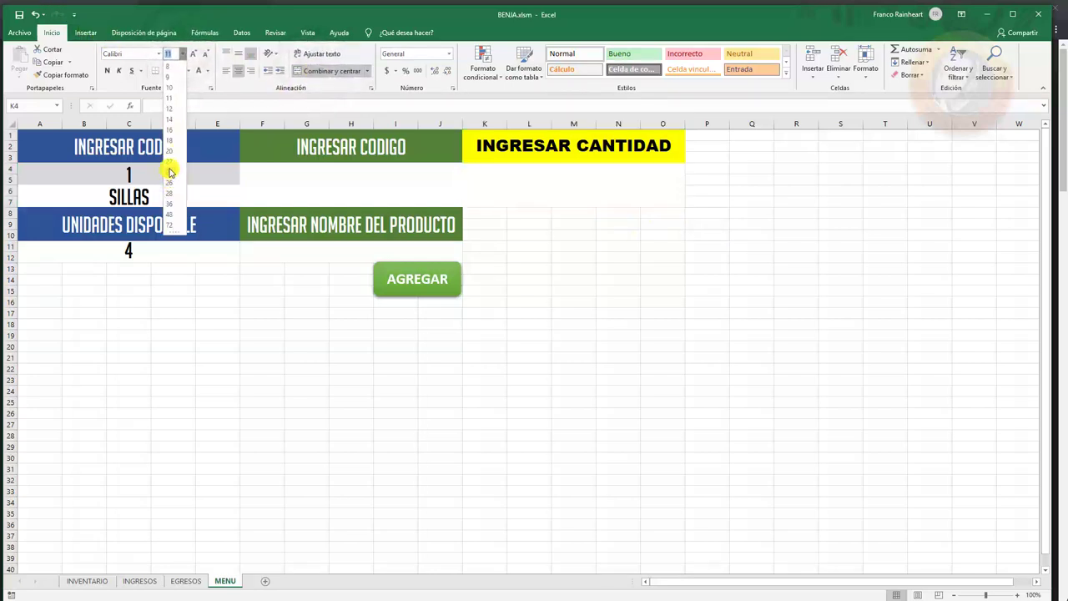
left_click(169, 158)
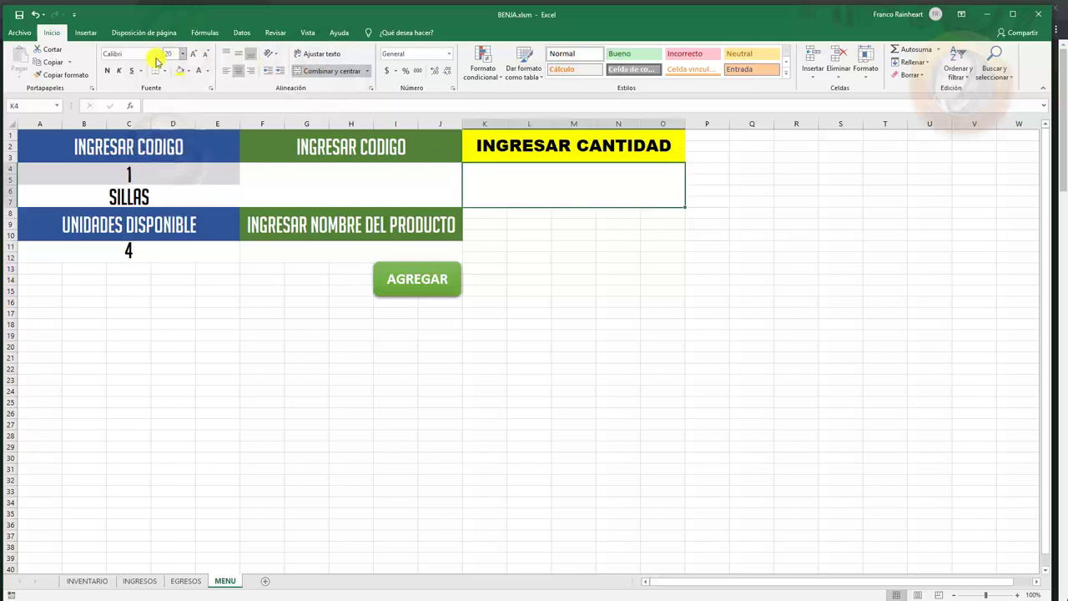
left_click(208, 71)
left_click(206, 90)
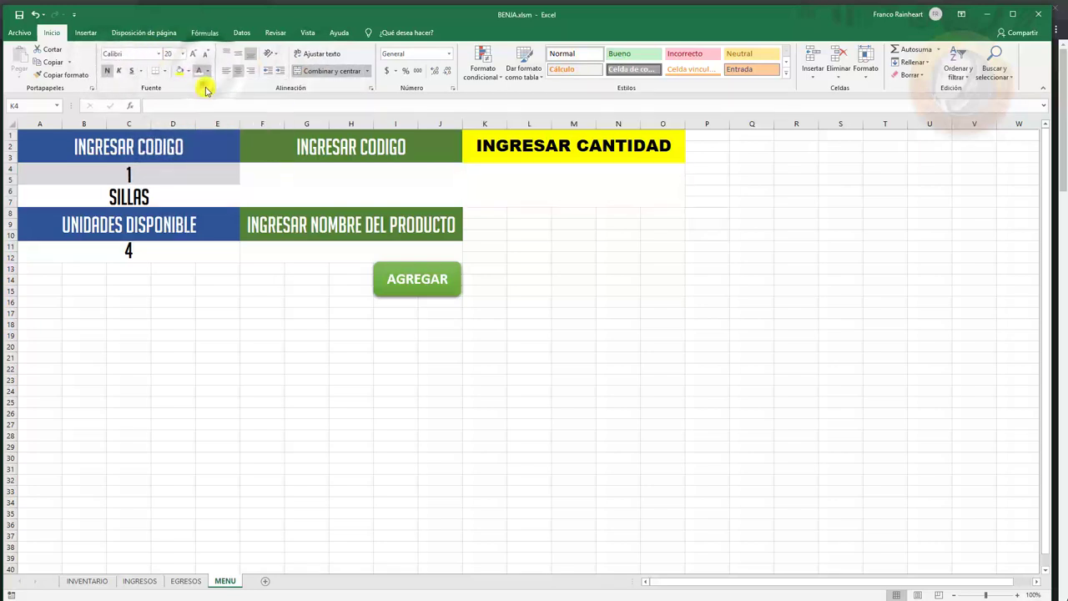
left_click(656, 242)
left_click(597, 181)
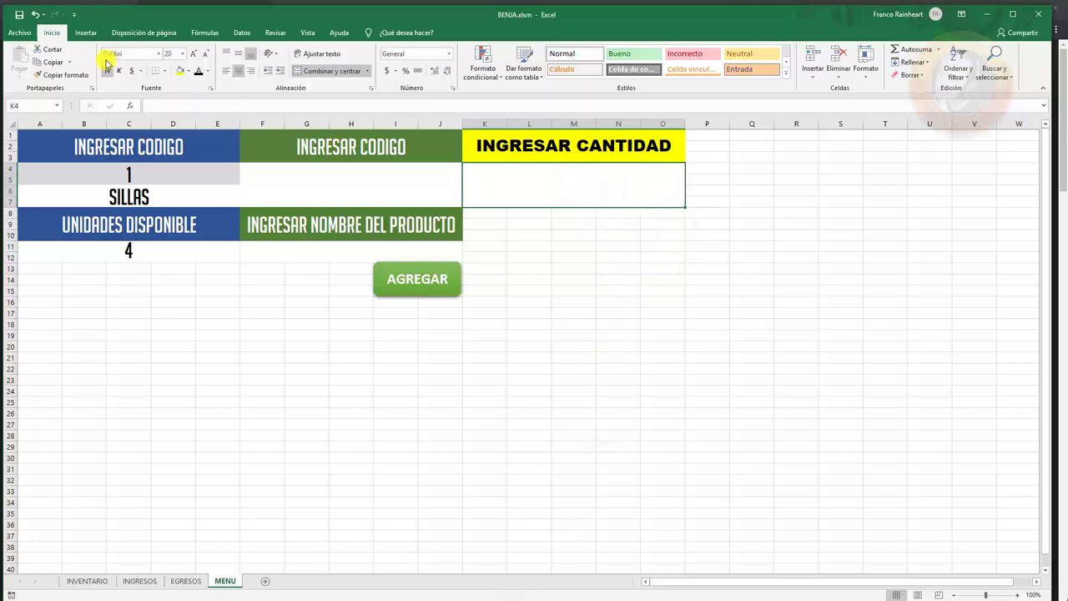
Draw a button-sized rectangle shape at K13 beside the AGREGAR button
left_click(84, 32)
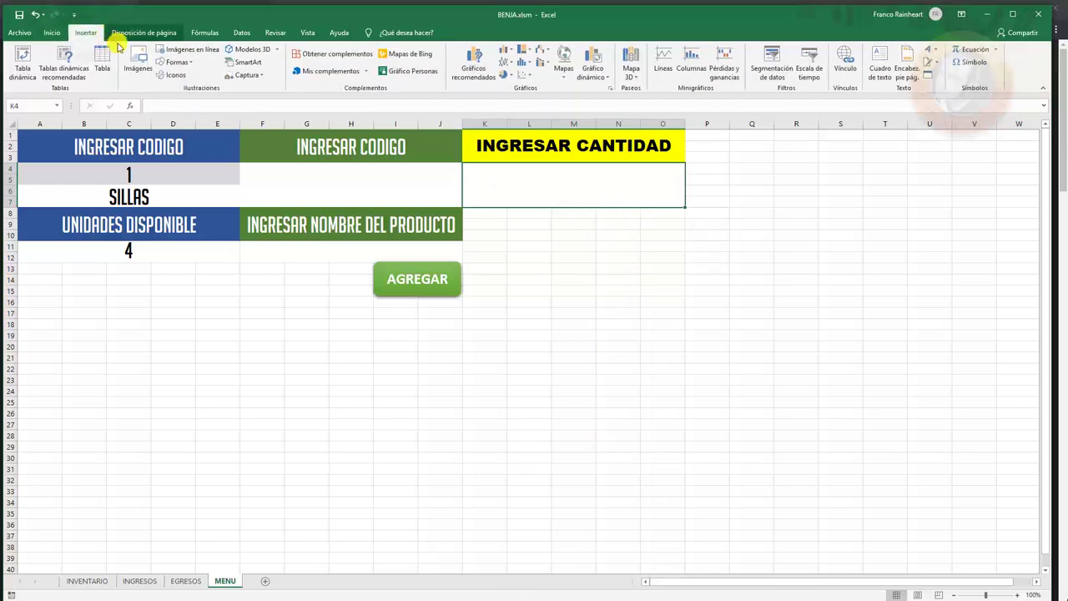
left_click(176, 61)
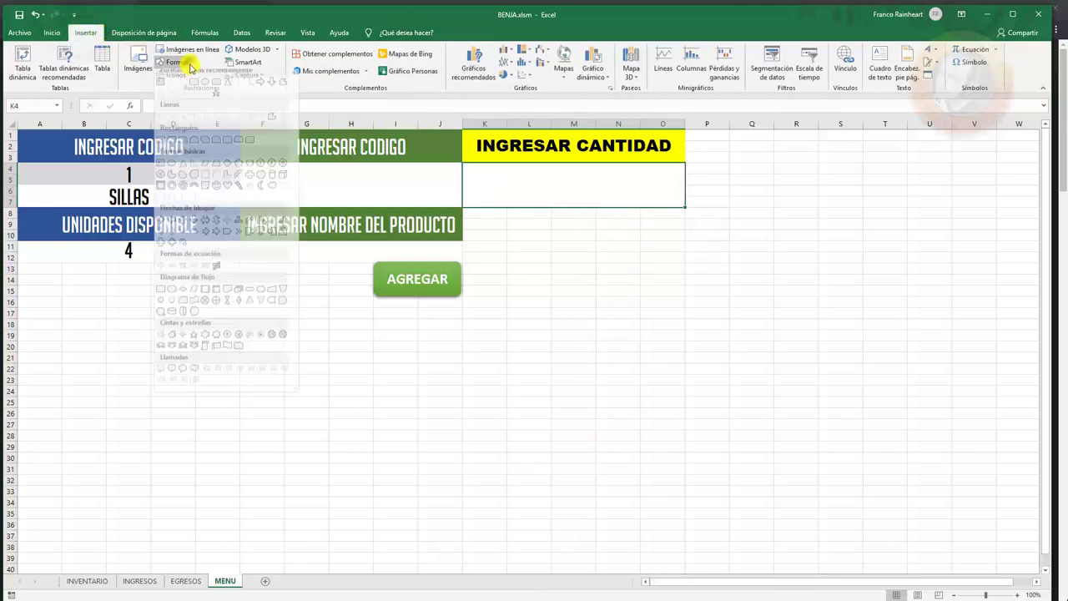
left_click(218, 90)
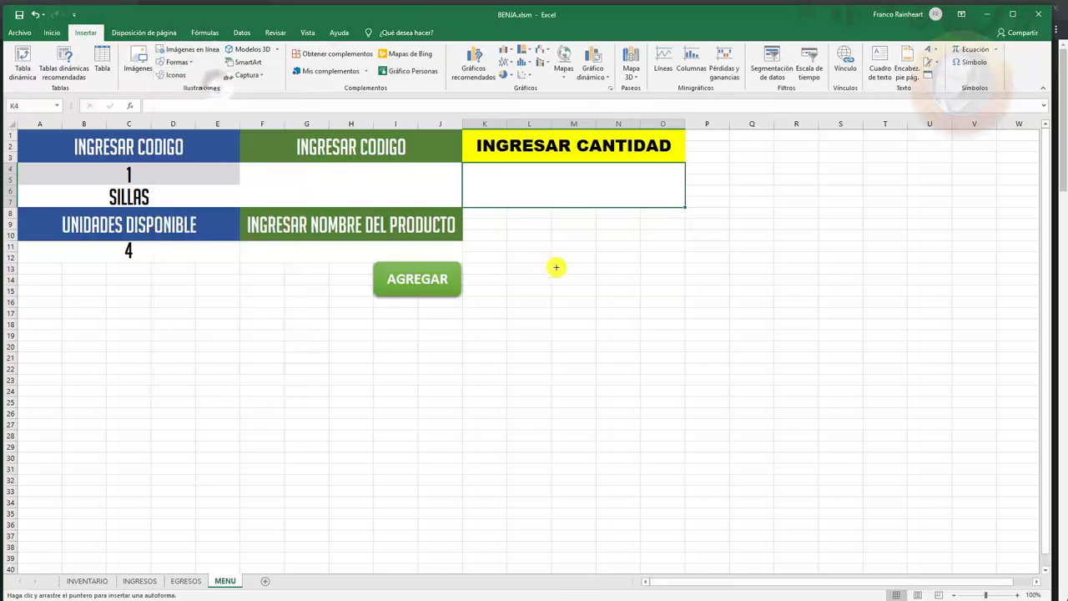
left_click_drag(507, 261, 587, 292)
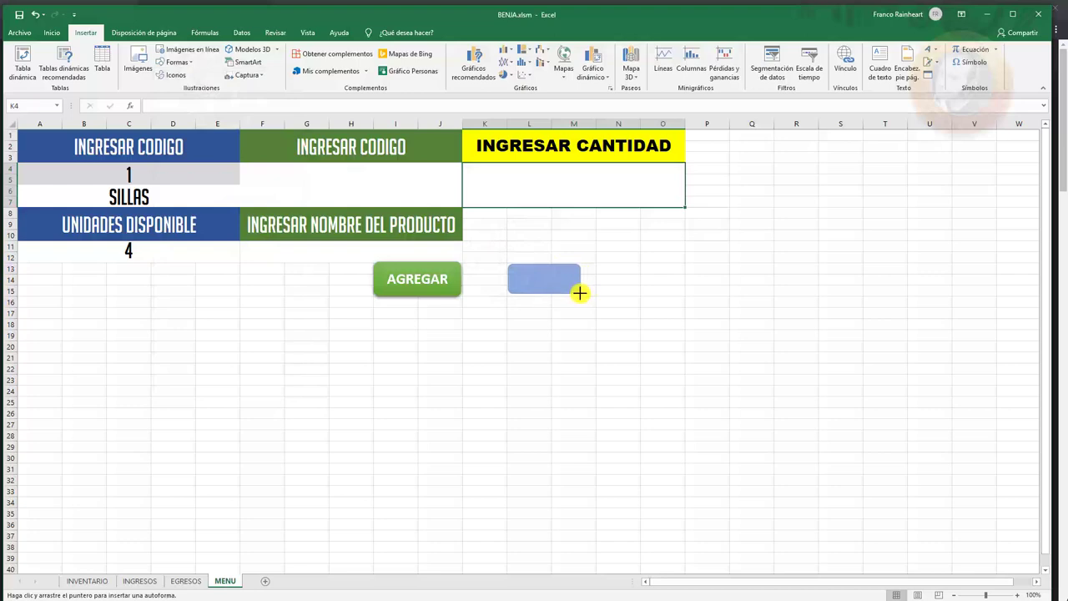
left_click_drag(580, 293, 582, 293)
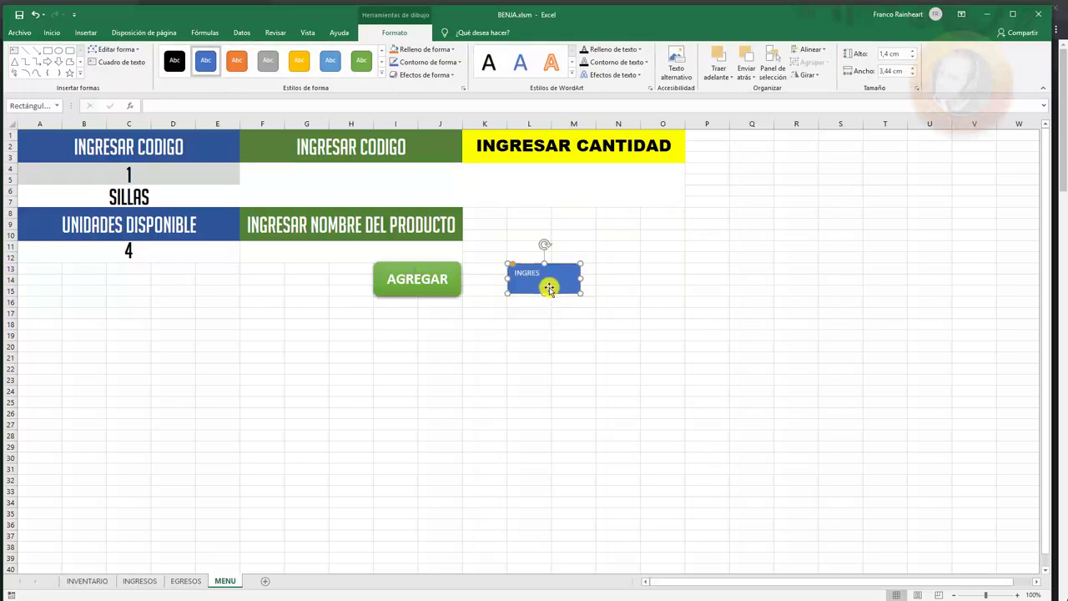
Centre the INGRESO label horizontally and vertically, set it to 18 pt and bold
left_click(558, 311)
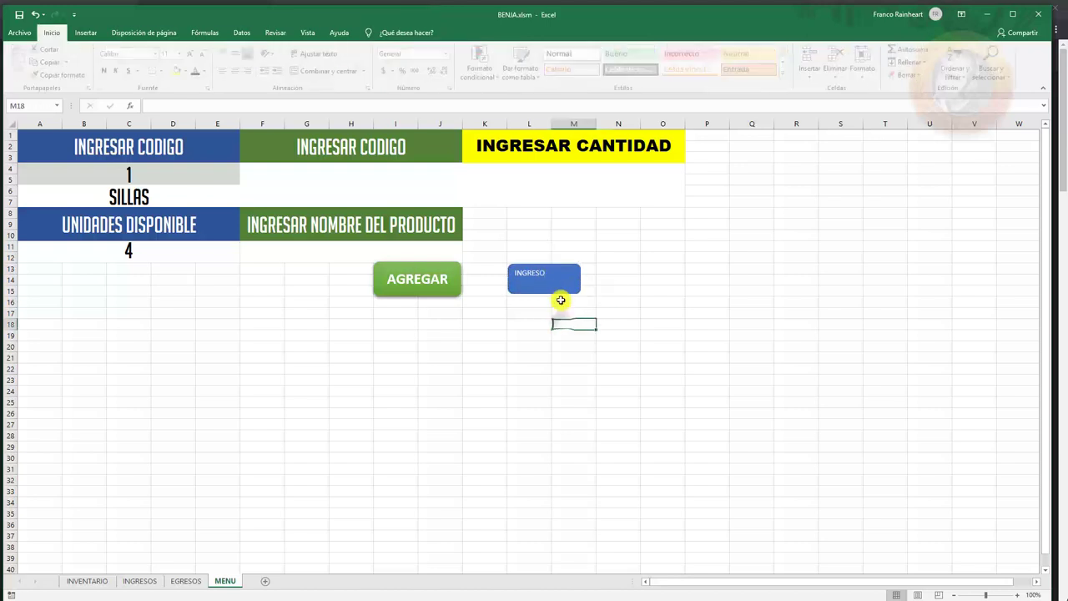
left_click(555, 282)
left_click(62, 33)
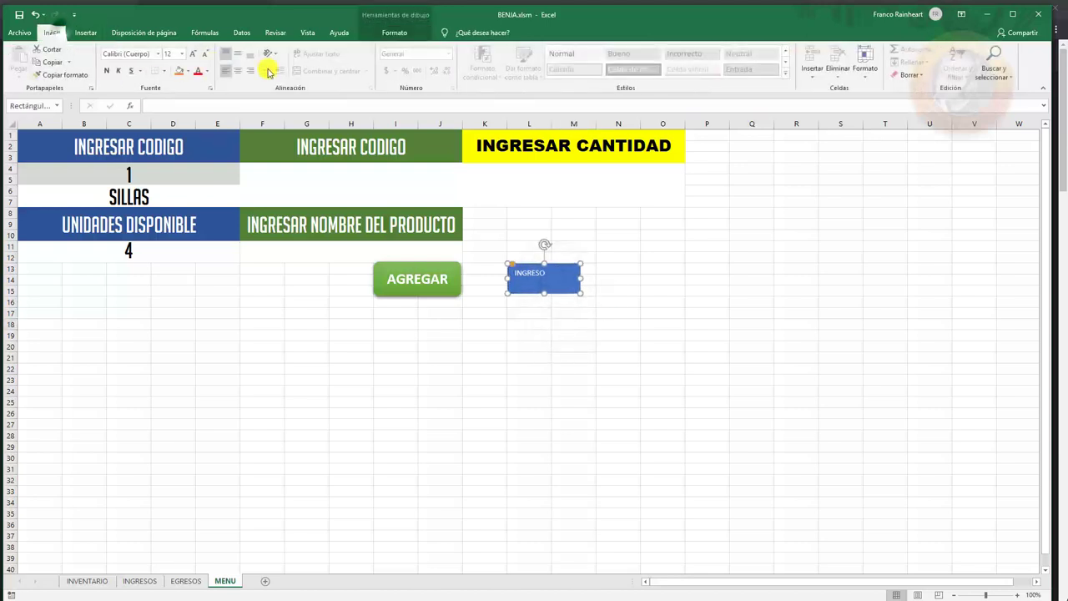
left_click(237, 70)
left_click(238, 53)
left_click(171, 53)
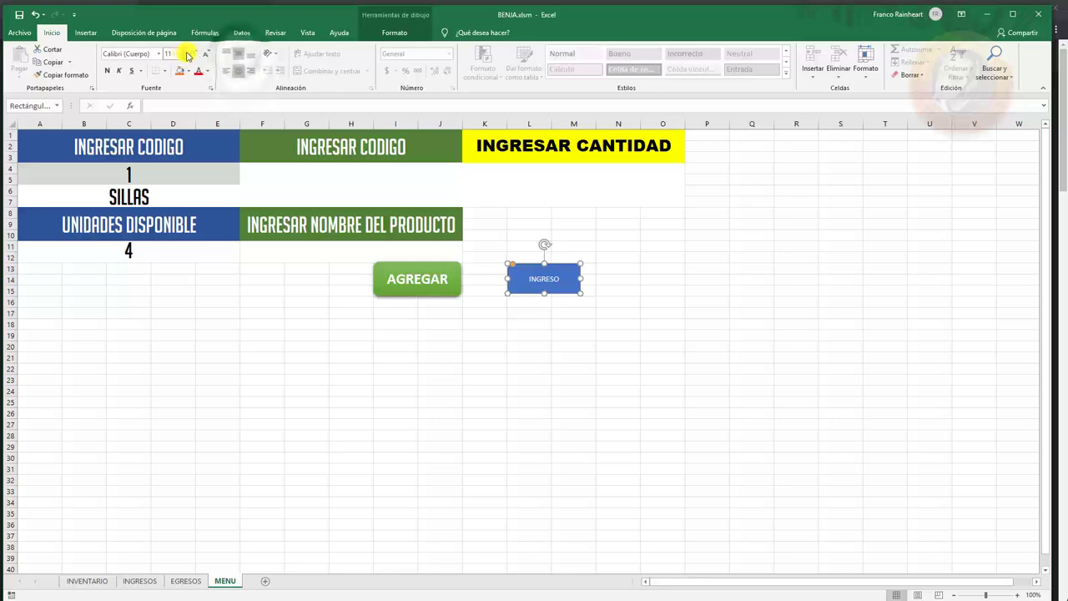
type("18")
key("Return")
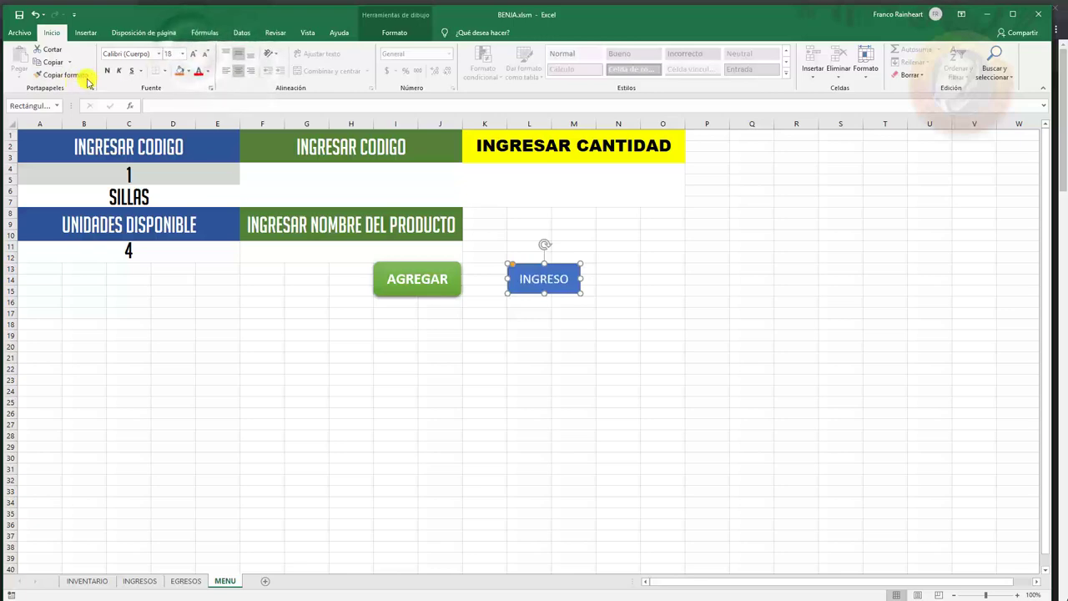
left_click(107, 70)
Duplicate the INGRESO button and place the copy to its right
left_click(526, 359)
left_click(564, 295)
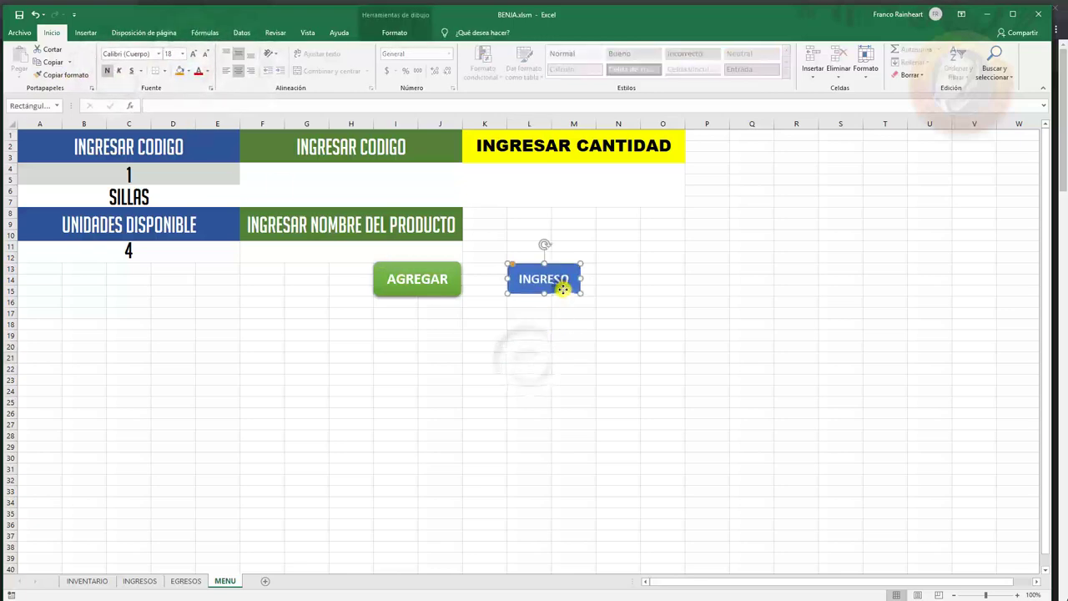
left_click_drag(564, 295, 652, 292)
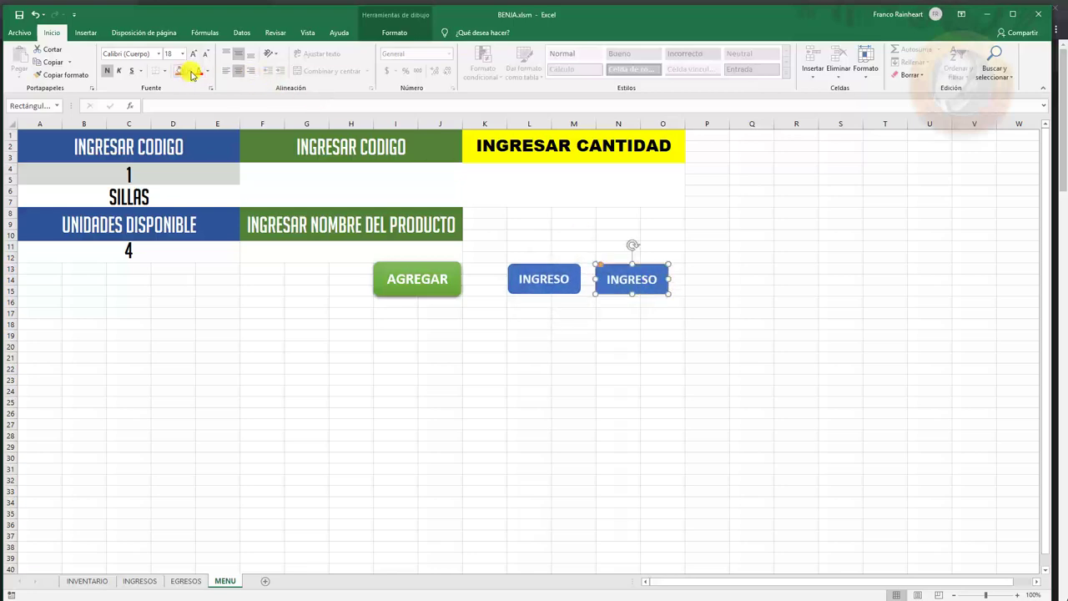
Apply a light-blue shape style to the copied button and relabel it EGRESO
left_click(394, 32)
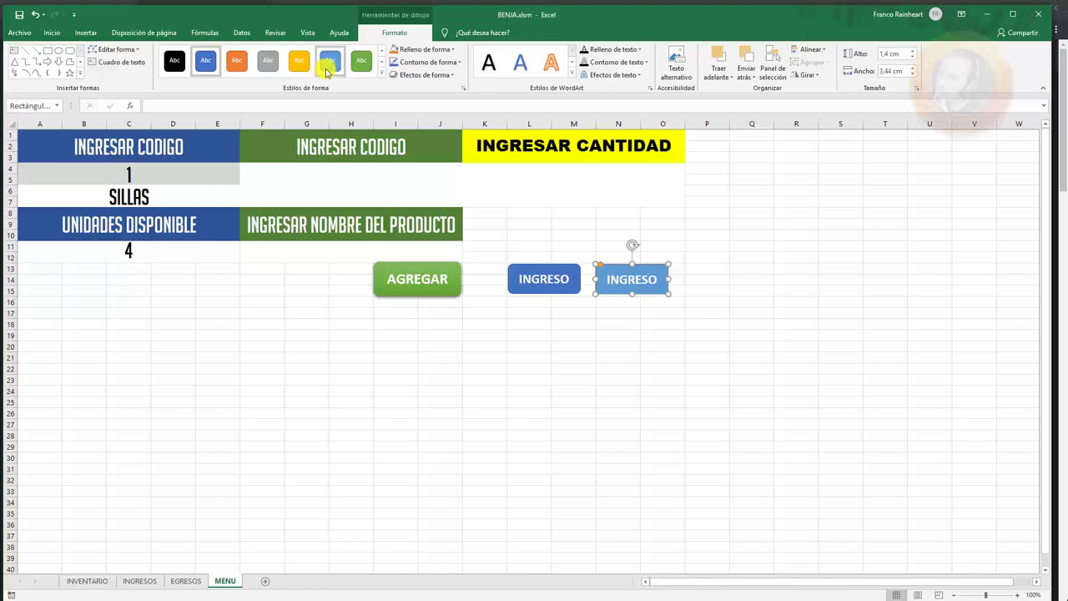
left_click(327, 71)
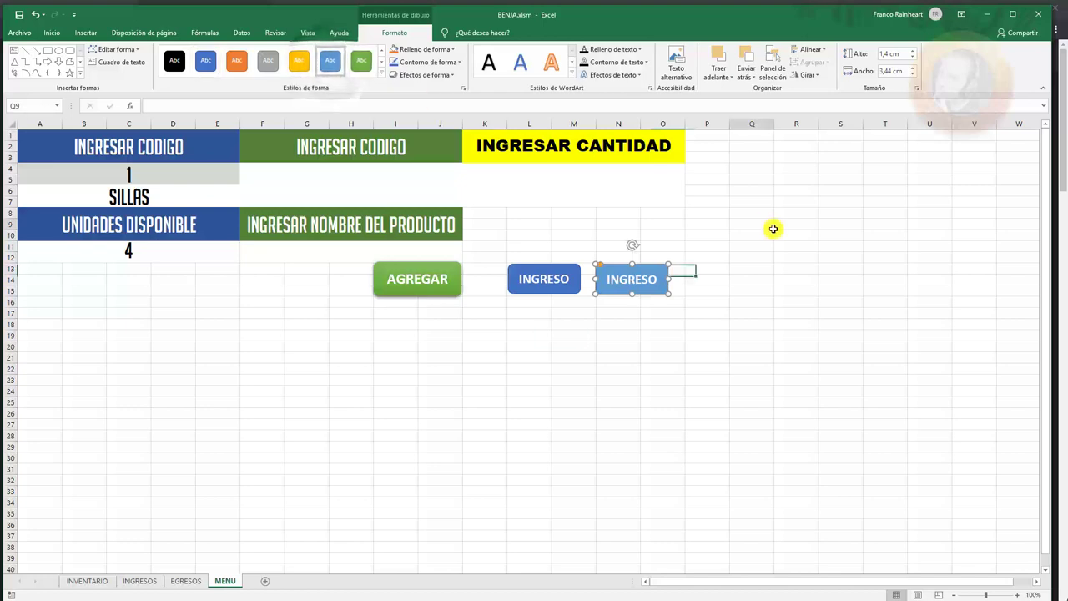
left_click(774, 228)
left_click(631, 278)
double_click(636, 280)
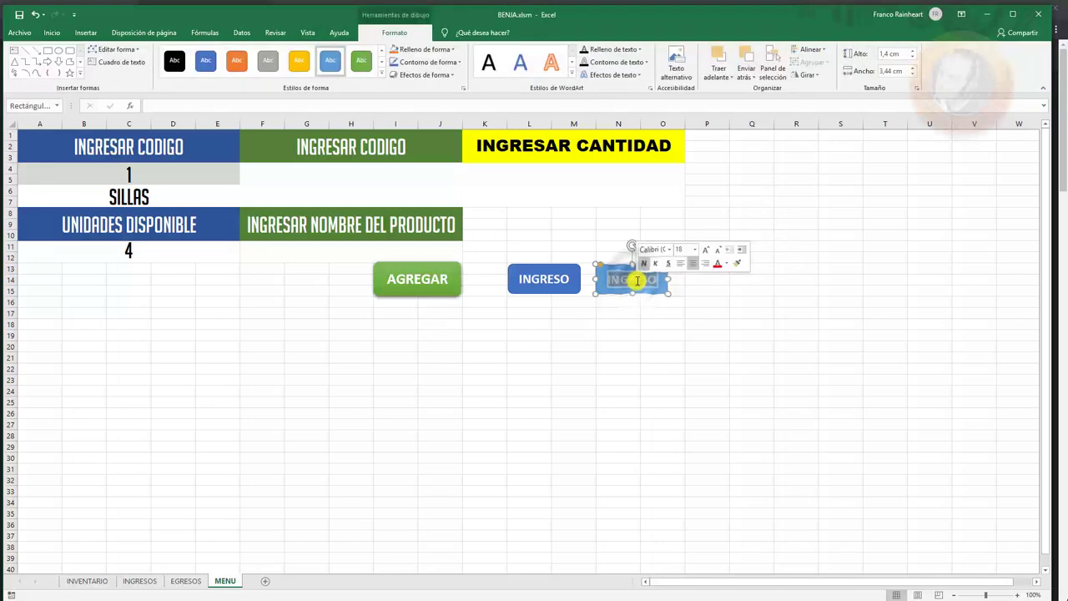
type("E")
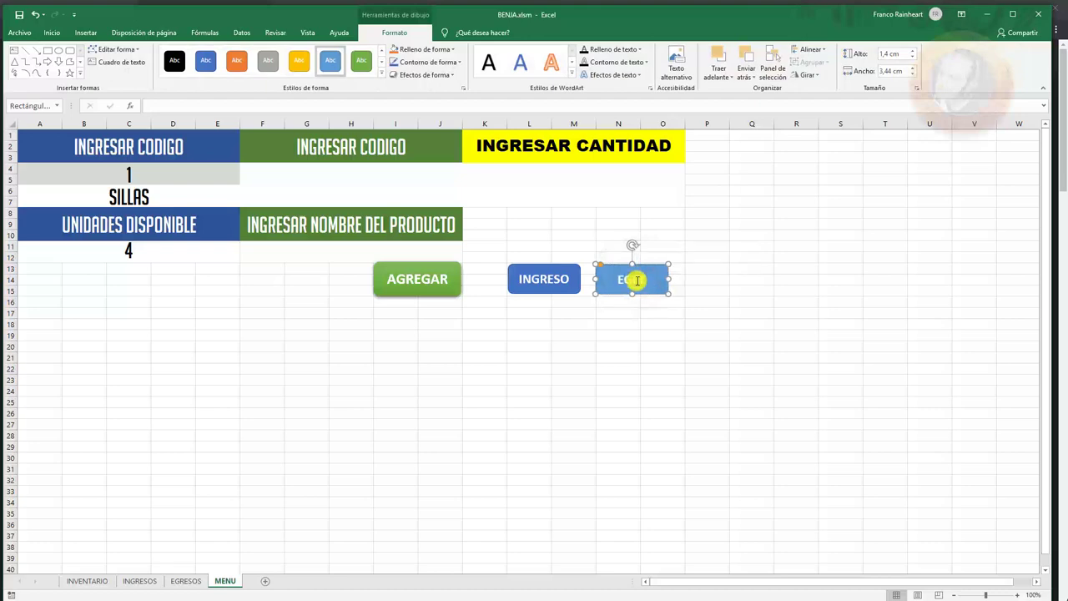
left_click(663, 344)
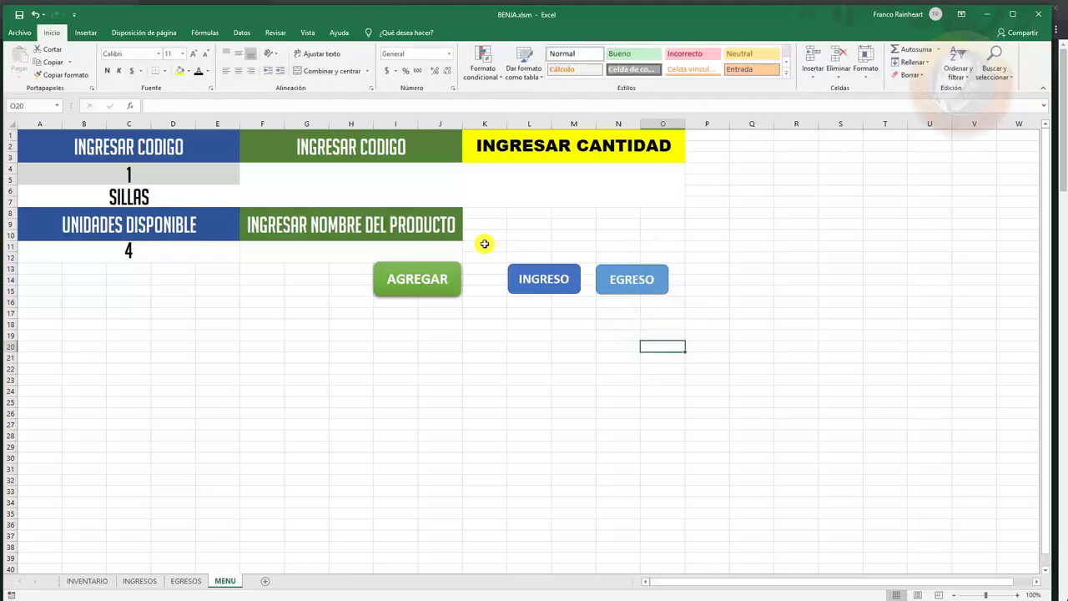
left_click(524, 175)
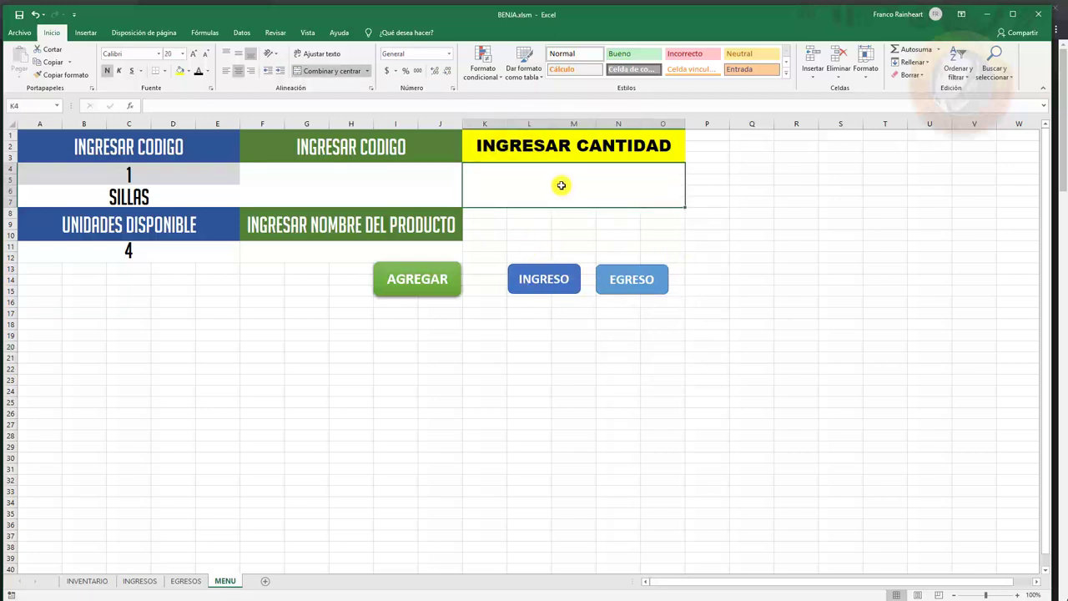
left_click(717, 144)
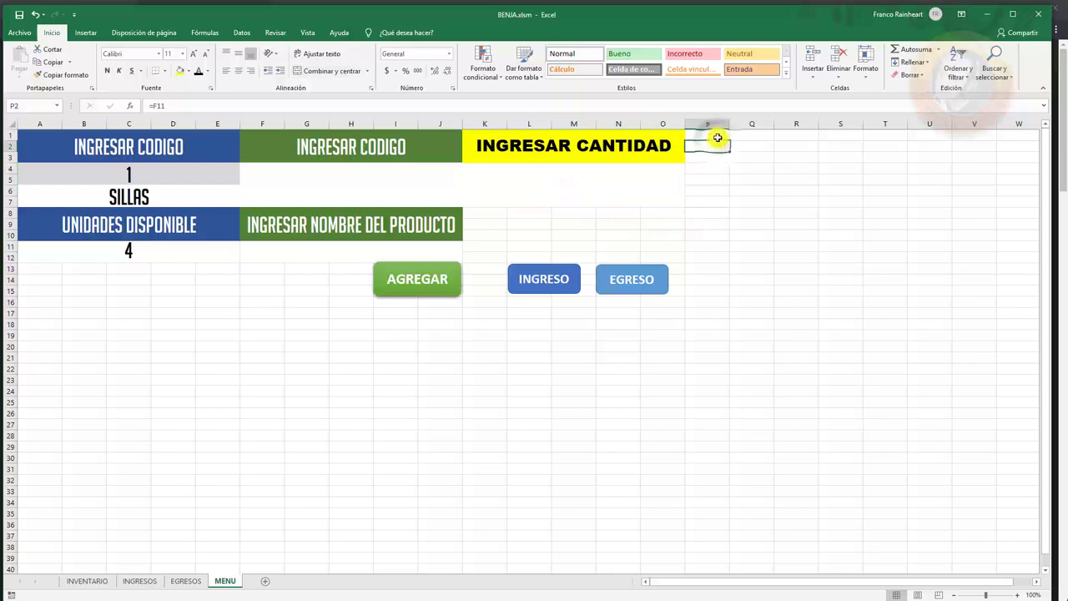
left_click(717, 136)
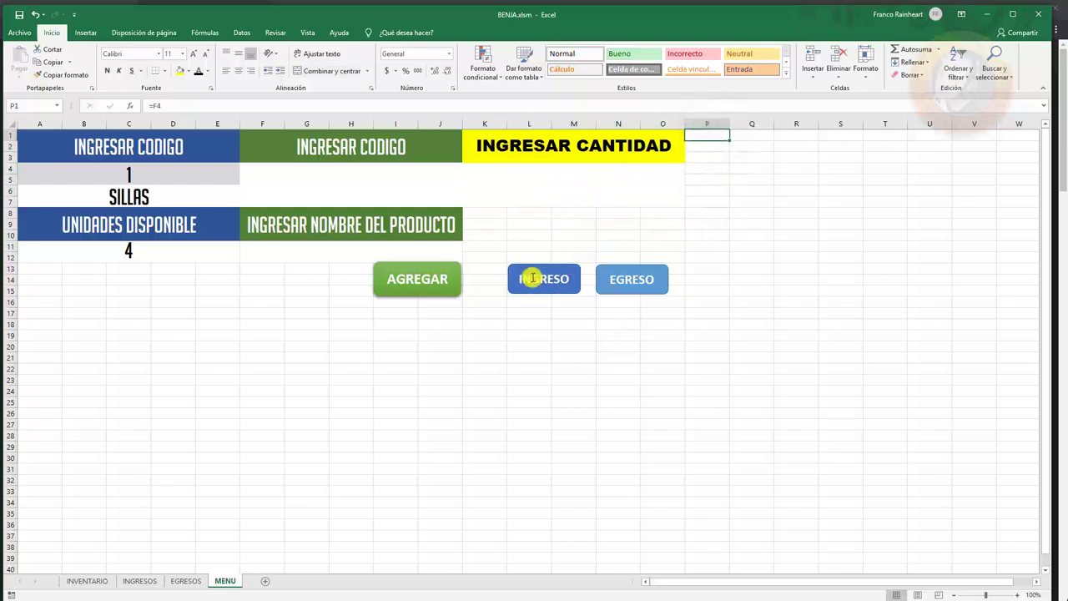
left_click(484, 193)
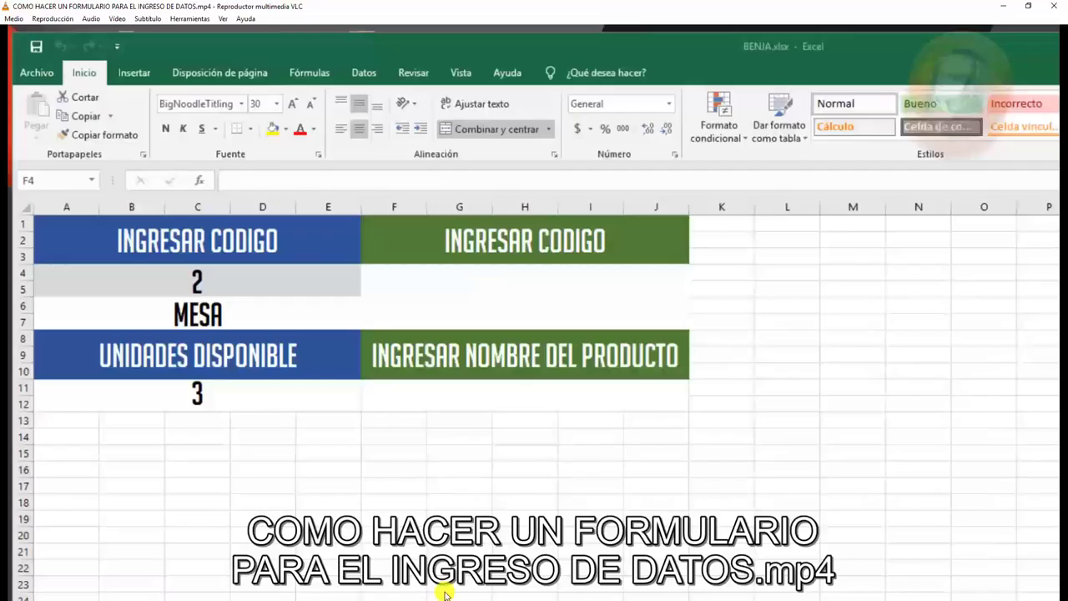
left_click(1048, 12)
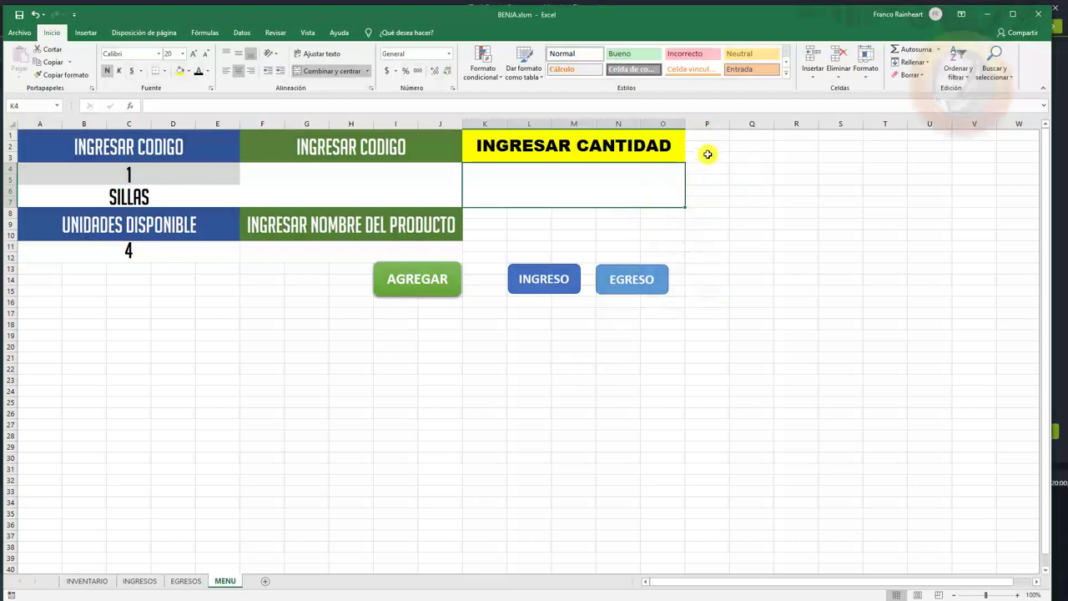
Start recording macro COMPRAS stored in Este libro via Vista > Macros > Grabar macro
left_click(308, 32)
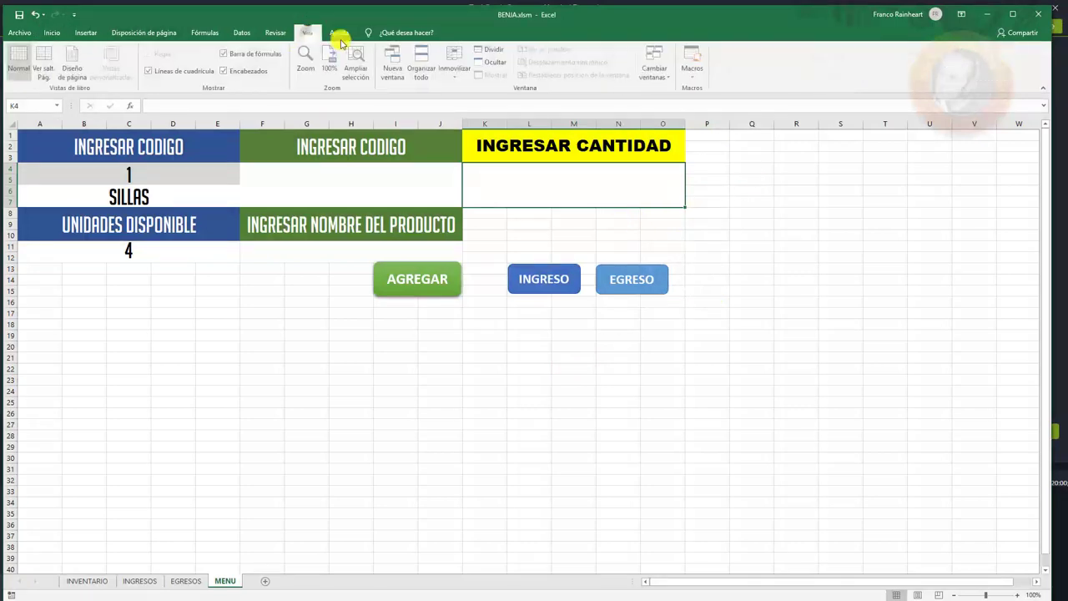
left_click(704, 74)
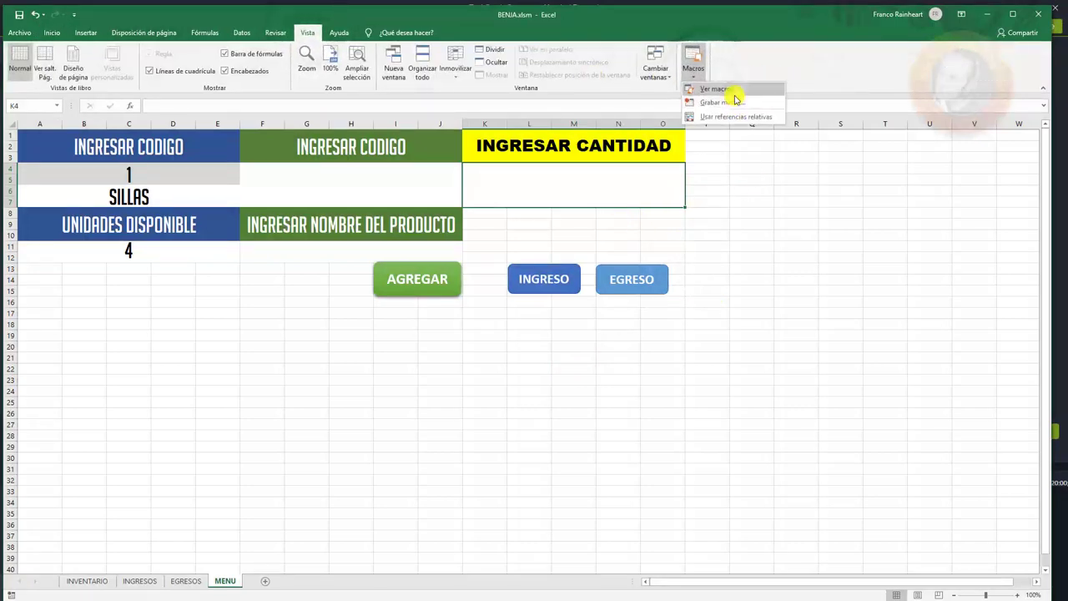
left_click(735, 101)
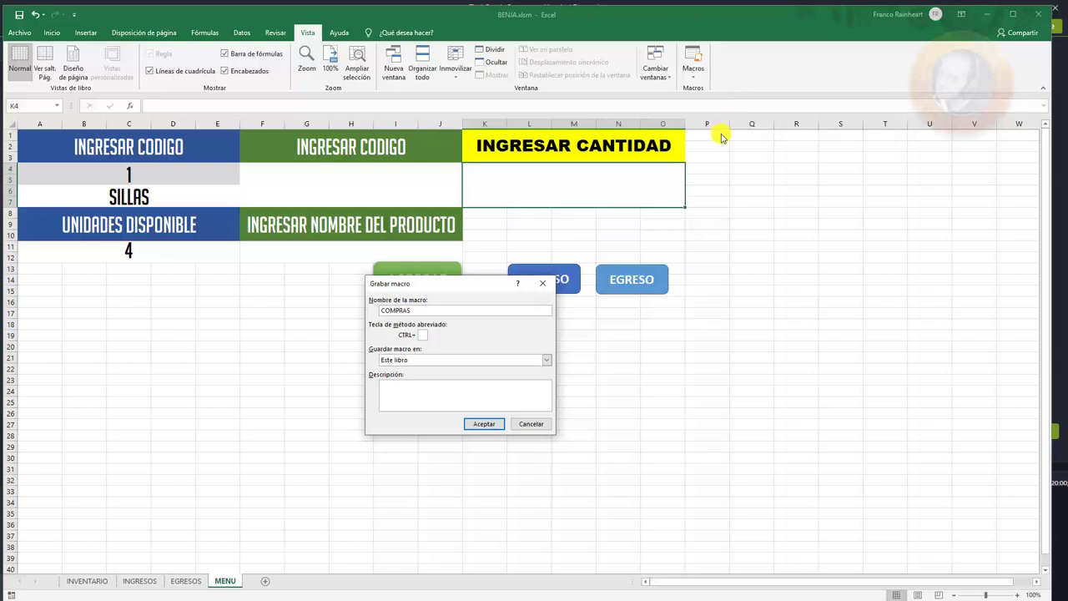
left_click(485, 424)
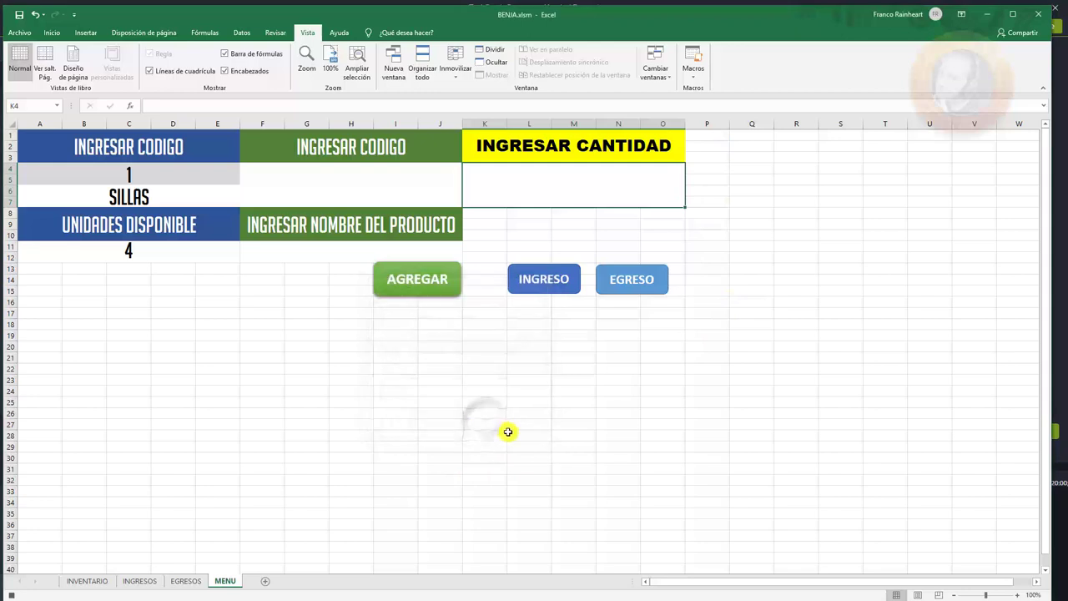
Insert a new empty row at row 7 of the INGRESOS table
left_click(765, 134)
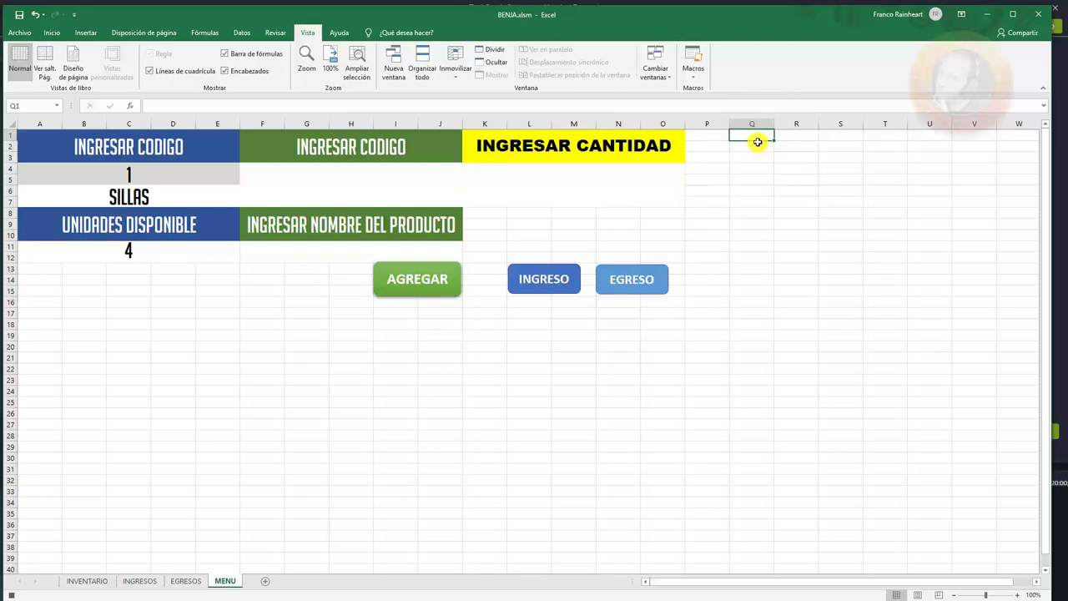
left_click(140, 580)
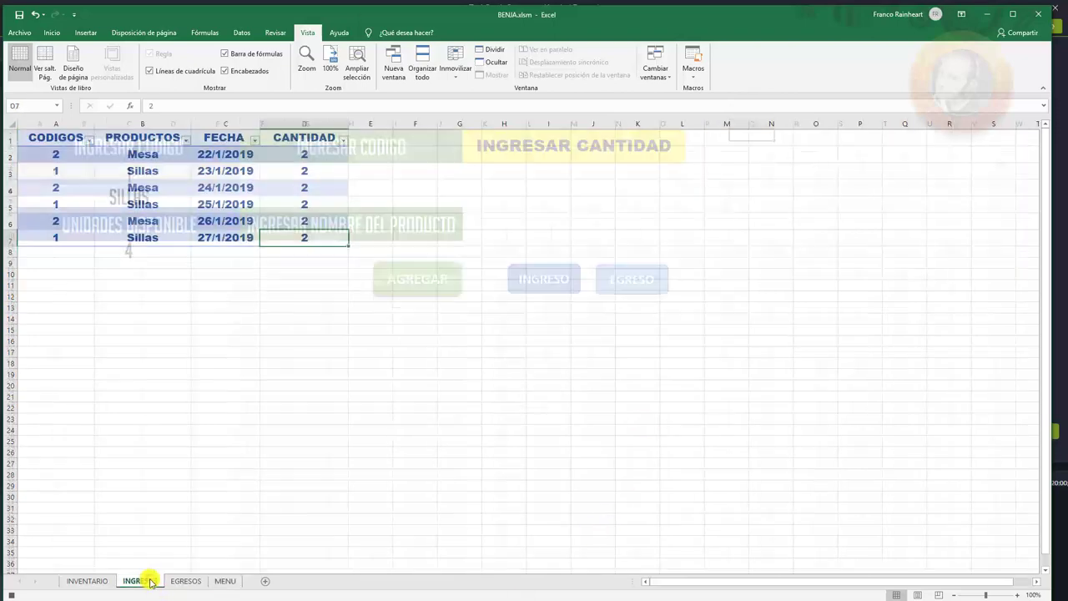
left_click(10, 239)
right_click(17, 241)
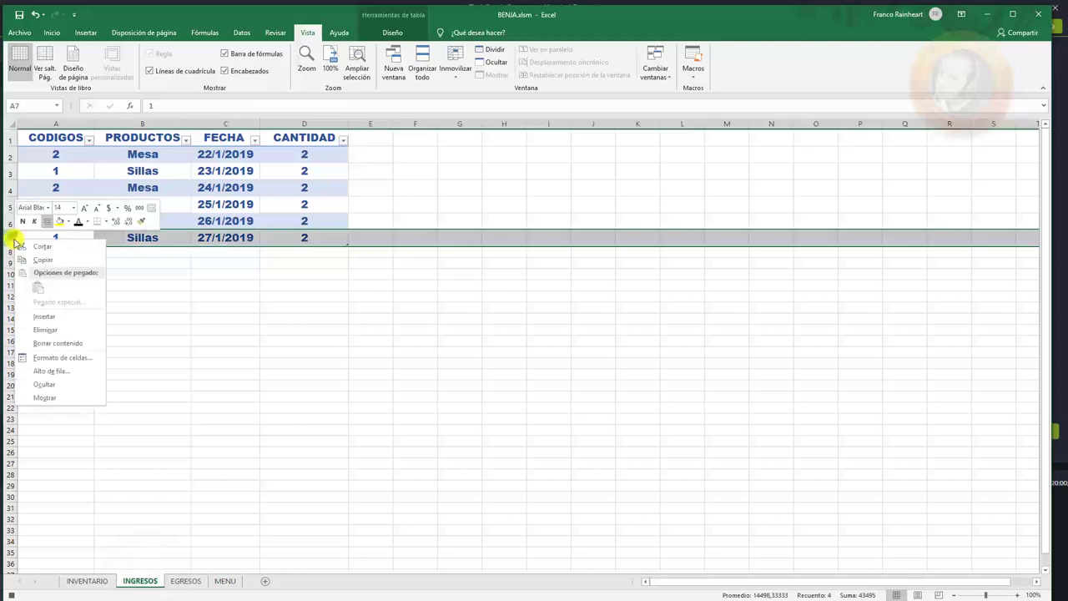
left_click(46, 316)
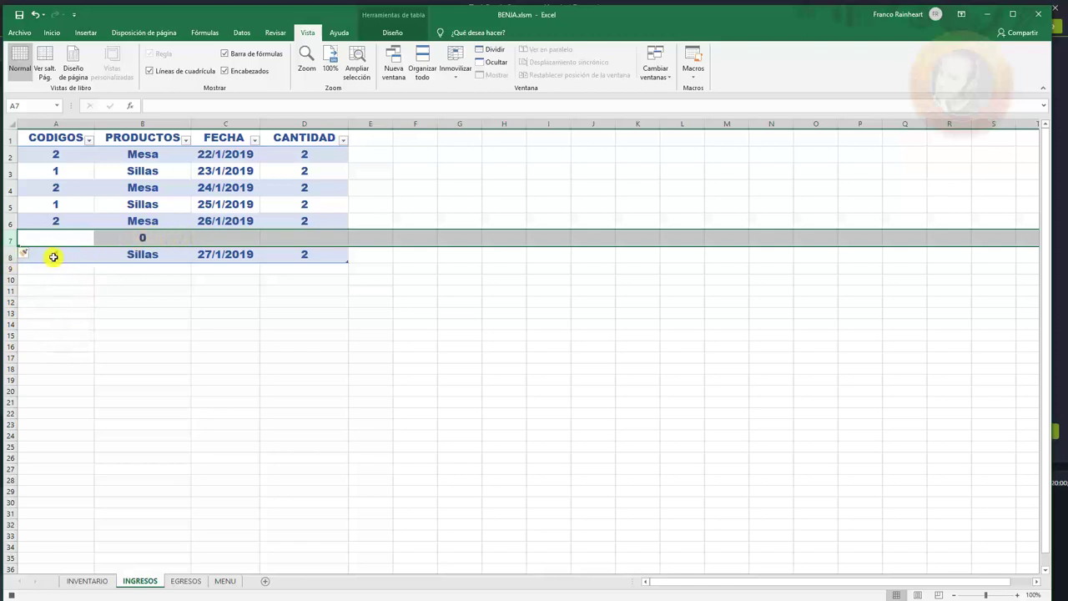
Move the Sillas record back to row 7 and clear B8's formula, leaving row 8 blank
left_click_drag(52, 257, 284, 249)
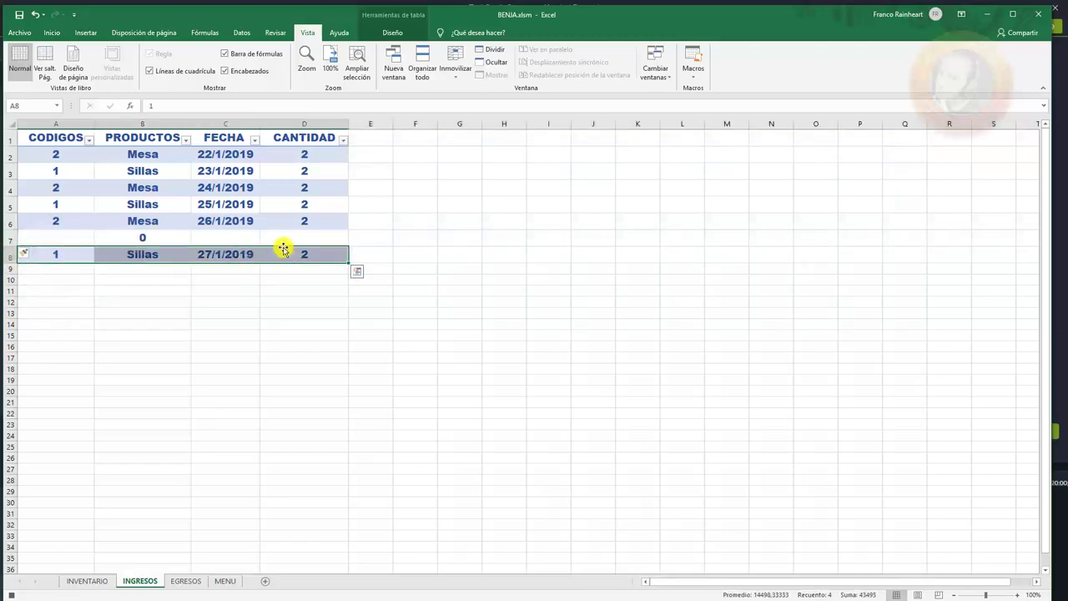
left_click_drag(284, 249, 282, 238)
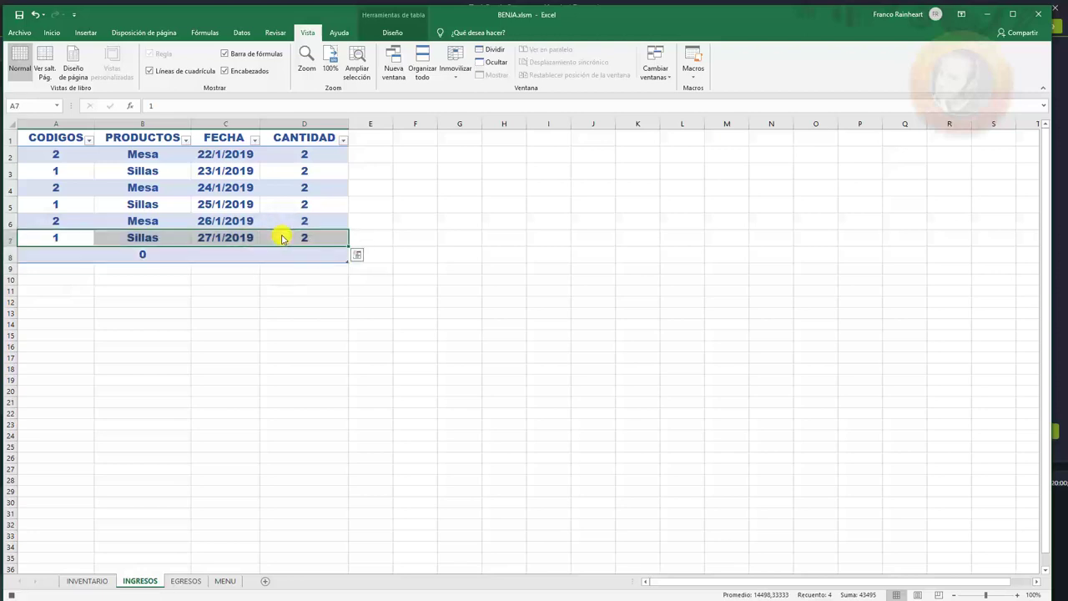
left_click(150, 256)
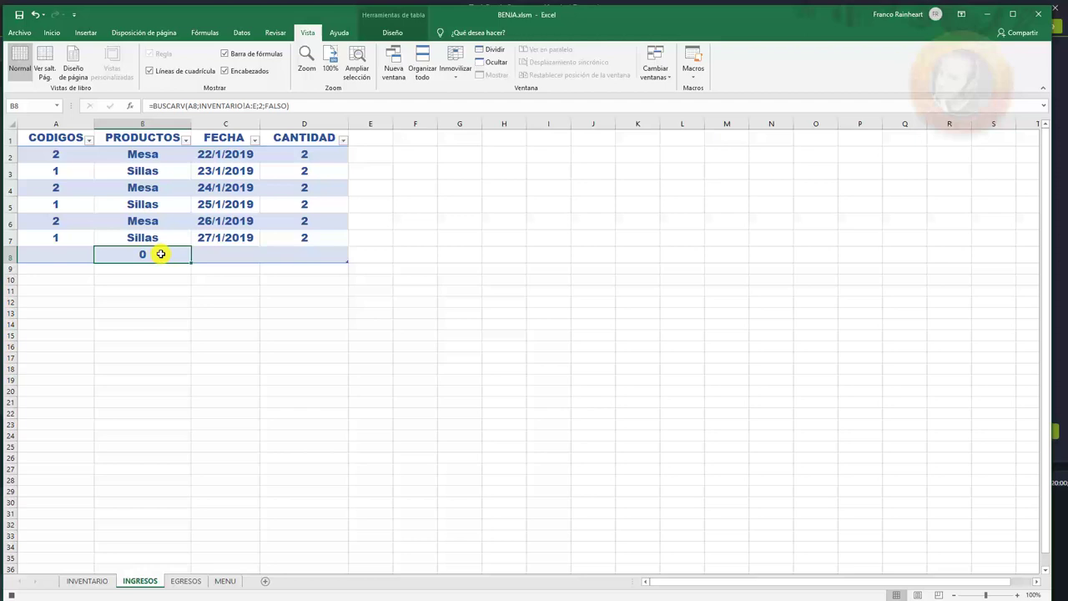
key("Delete")
left_click(210, 255)
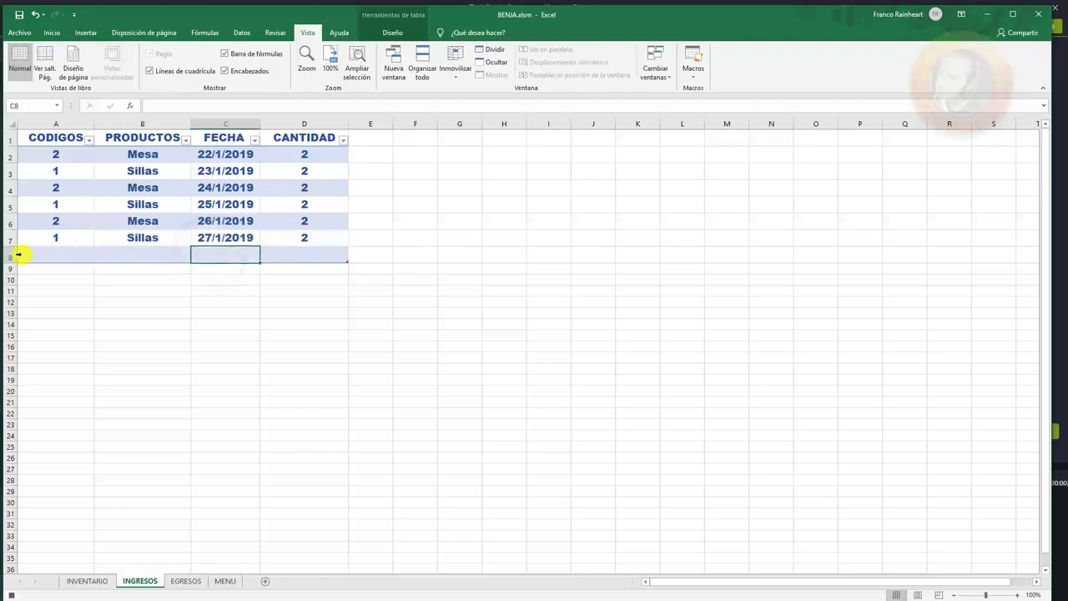
left_click(50, 255)
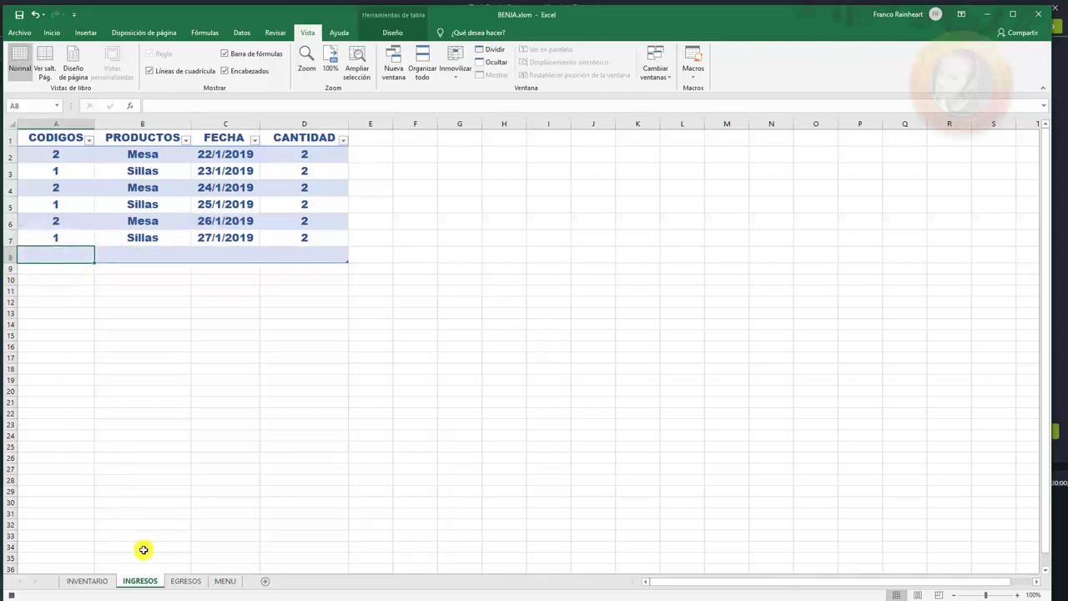
left_click(225, 581)
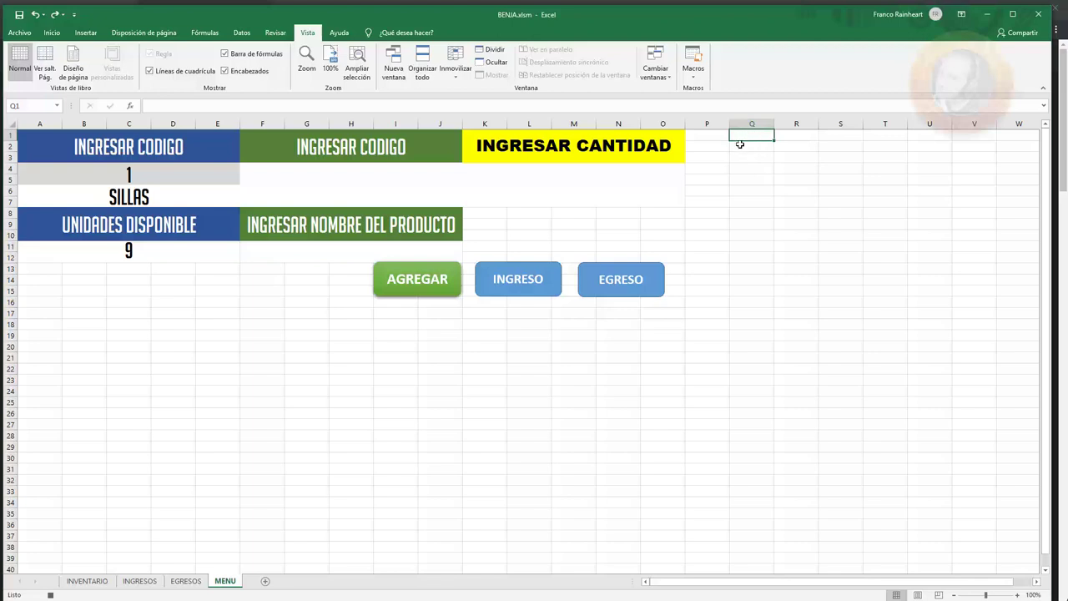
Link helper cell Q1 to quantity K4 and Q2 to the code cell with formulas
type("=")
left_click(497, 179)
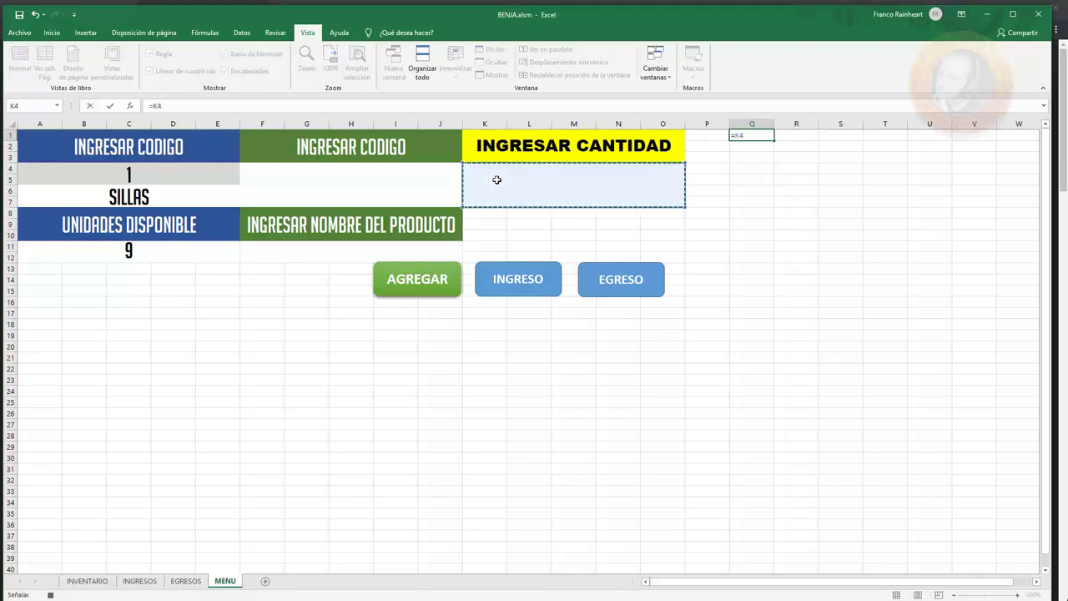
key("Return")
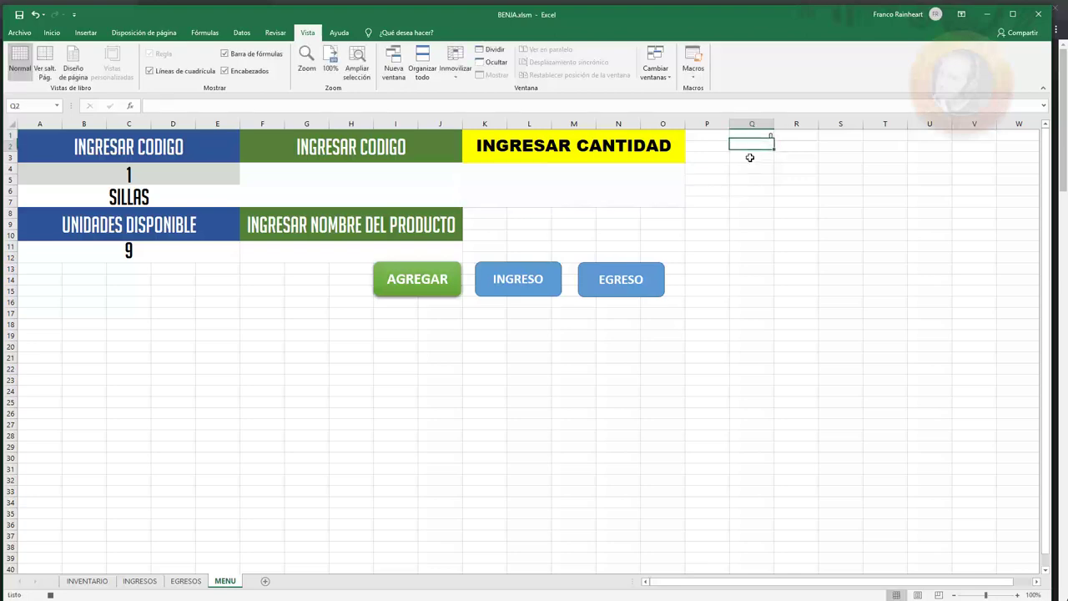
type("=")
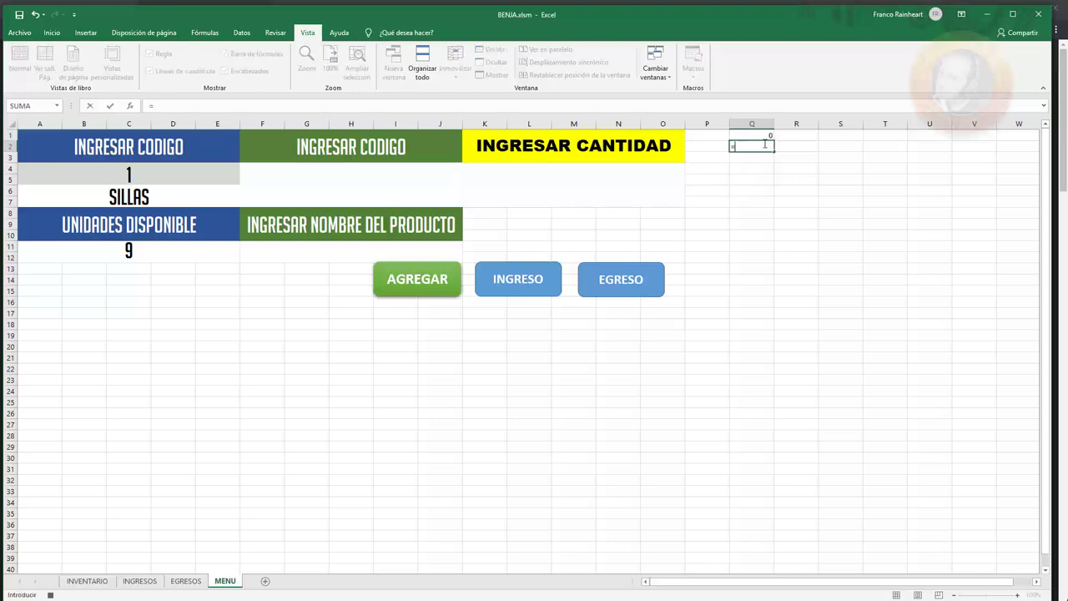
left_click(180, 172)
key("Return")
type("?")
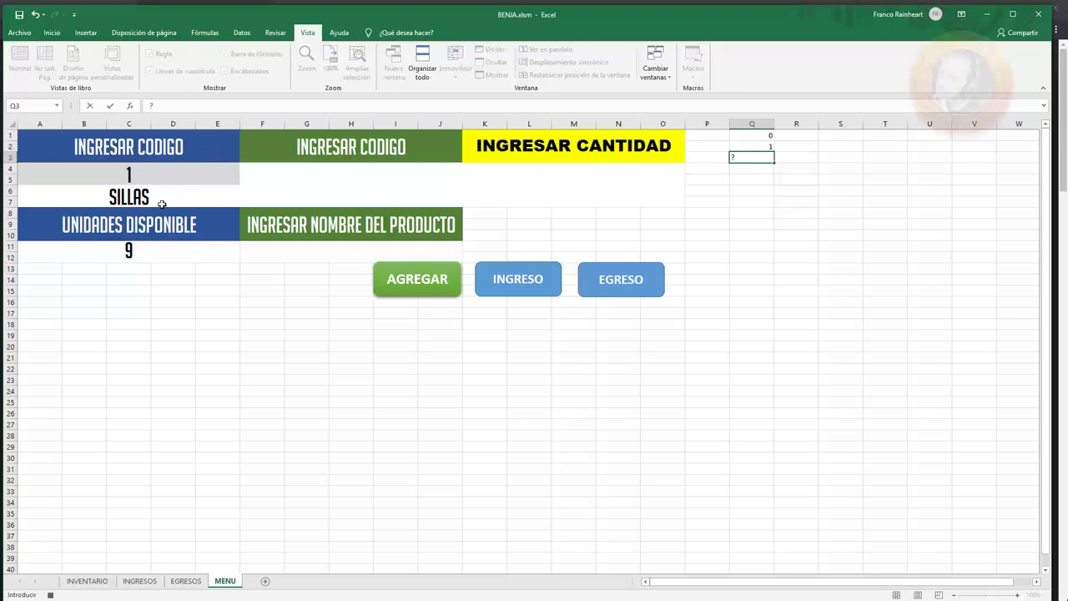
Link helper cell Q3 to the SILLAS product name cell
left_click(168, 196)
left_click(750, 156)
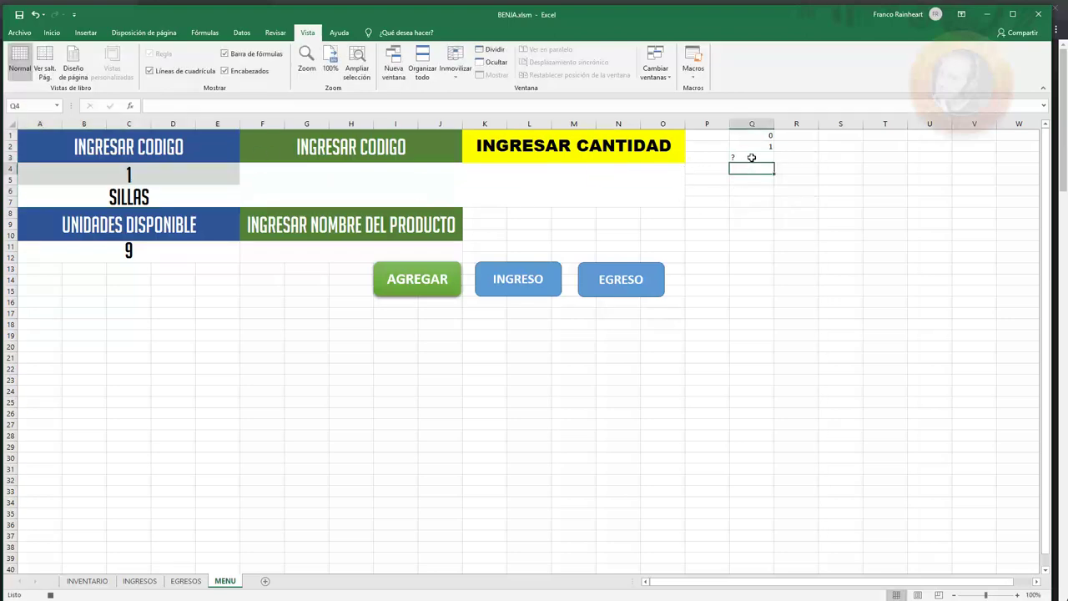
right_click(750, 157)
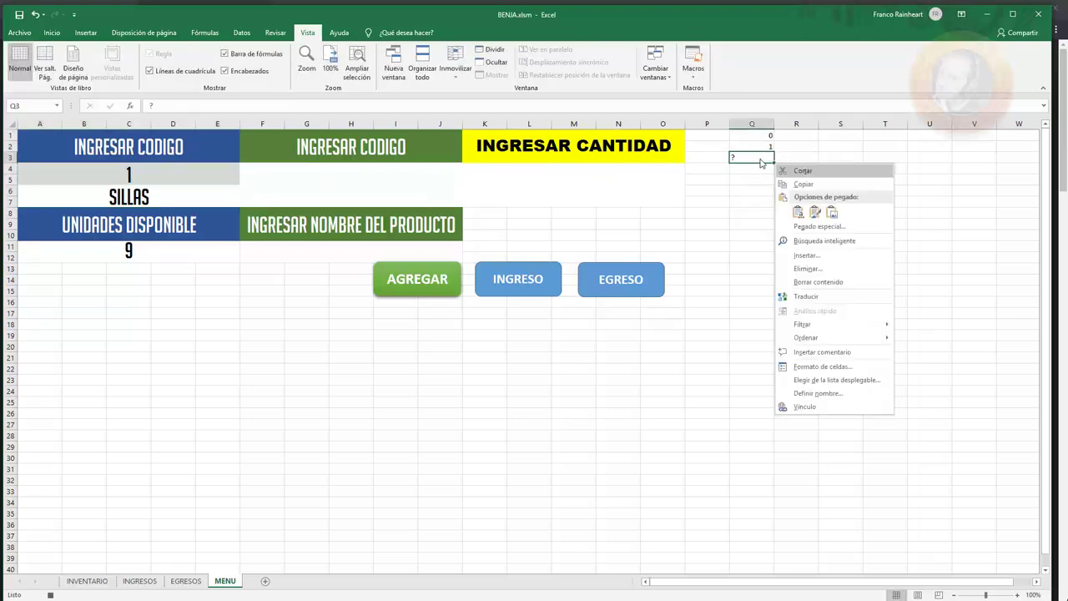
key("Escape")
type("=")
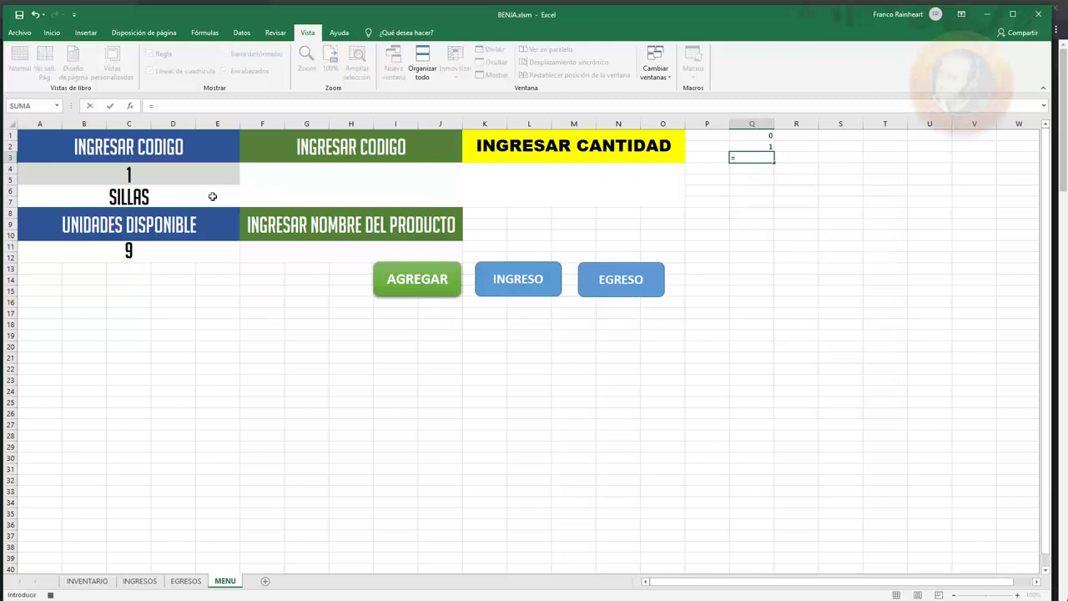
left_click(213, 196)
key("Return")
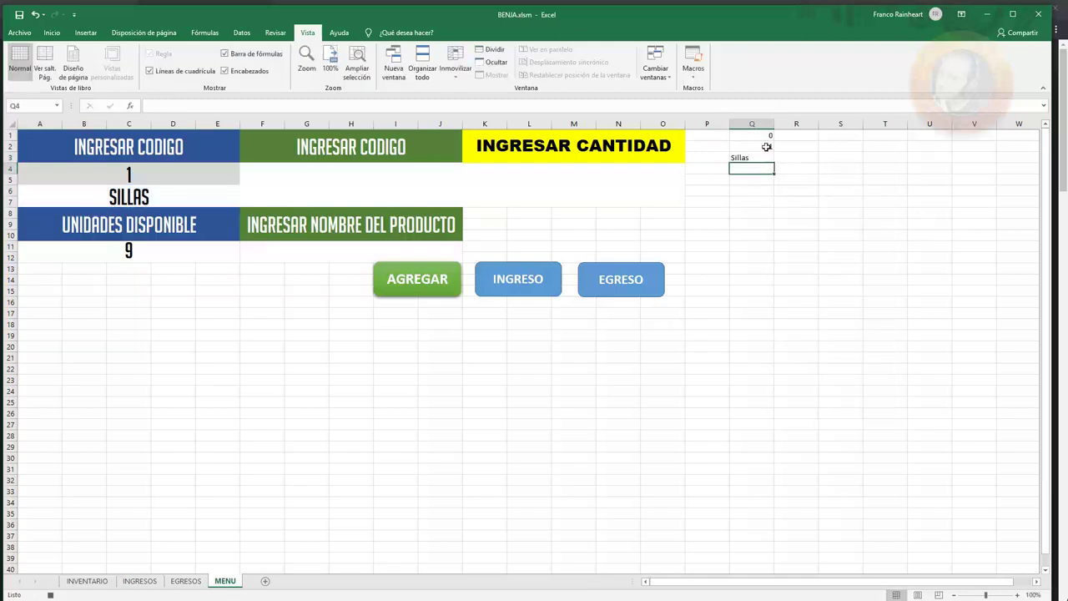
Review the Q1:Q3 helper formulas and copy the quantity cell Q1
left_click_drag(756, 135, 751, 156)
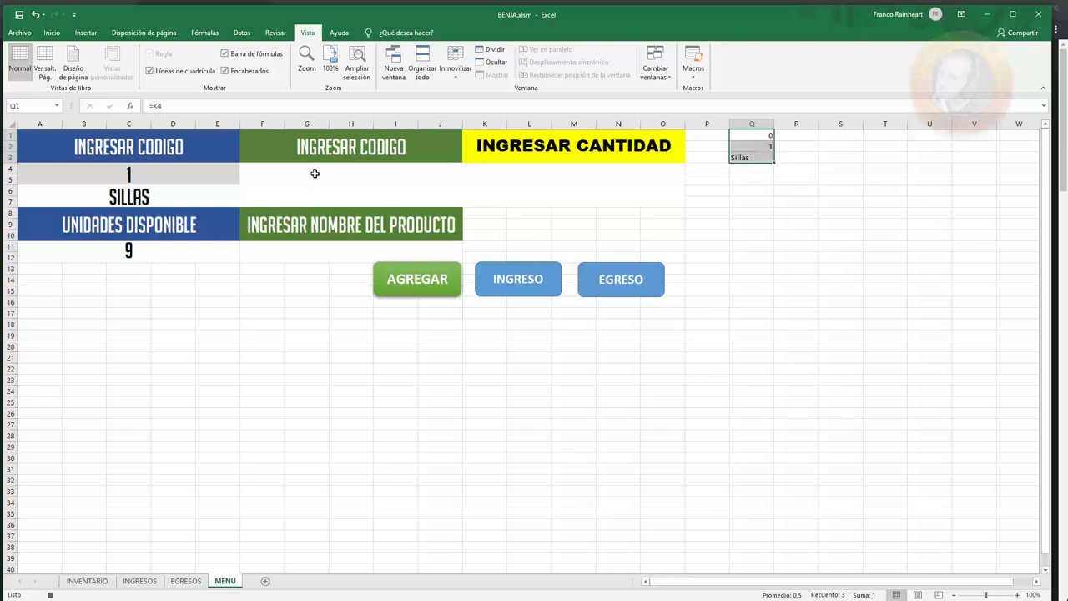
left_click(759, 189)
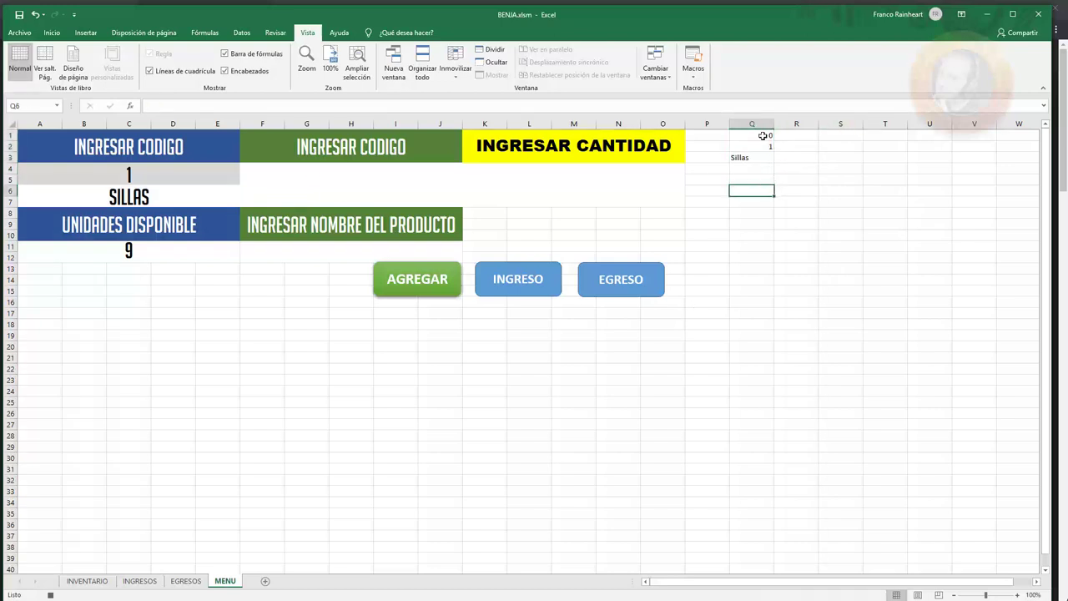
left_click(763, 136)
left_click(762, 155)
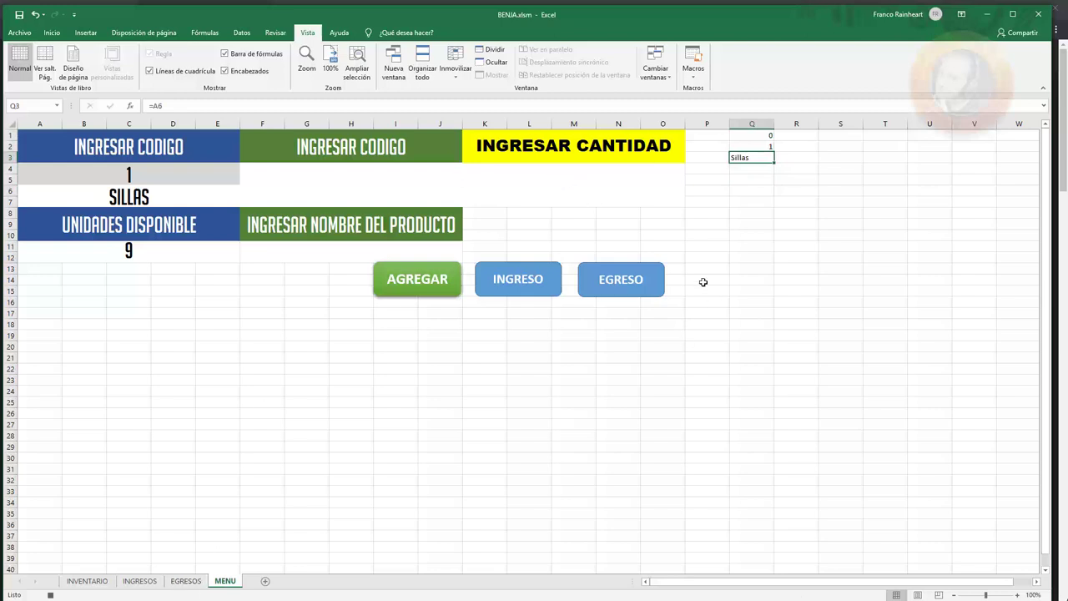
left_click(759, 135)
key("shift+Down")
key("shift+Down")
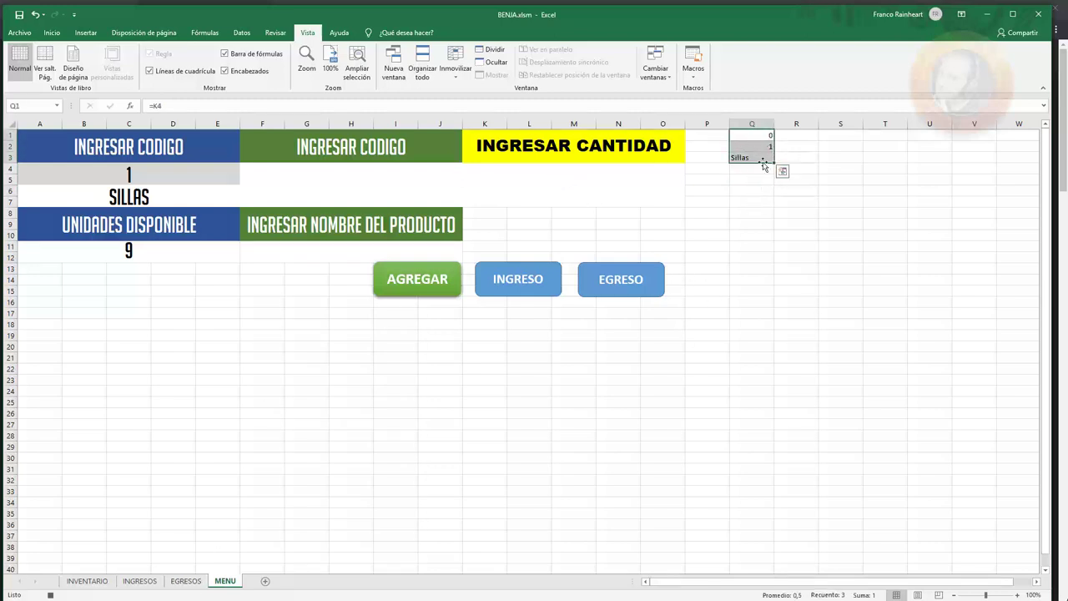
left_click(762, 147)
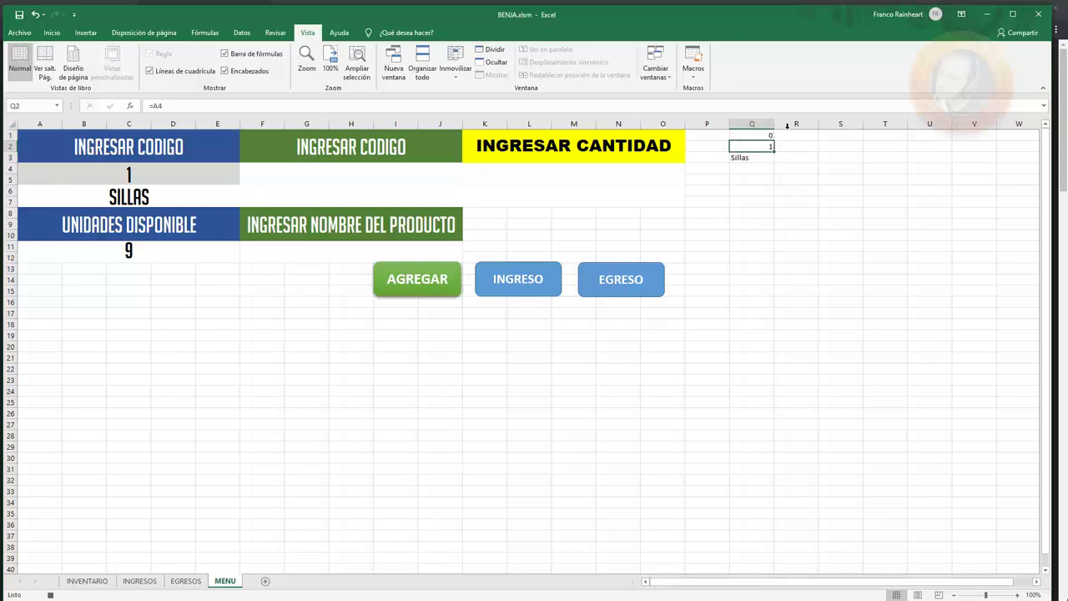
left_click(753, 136)
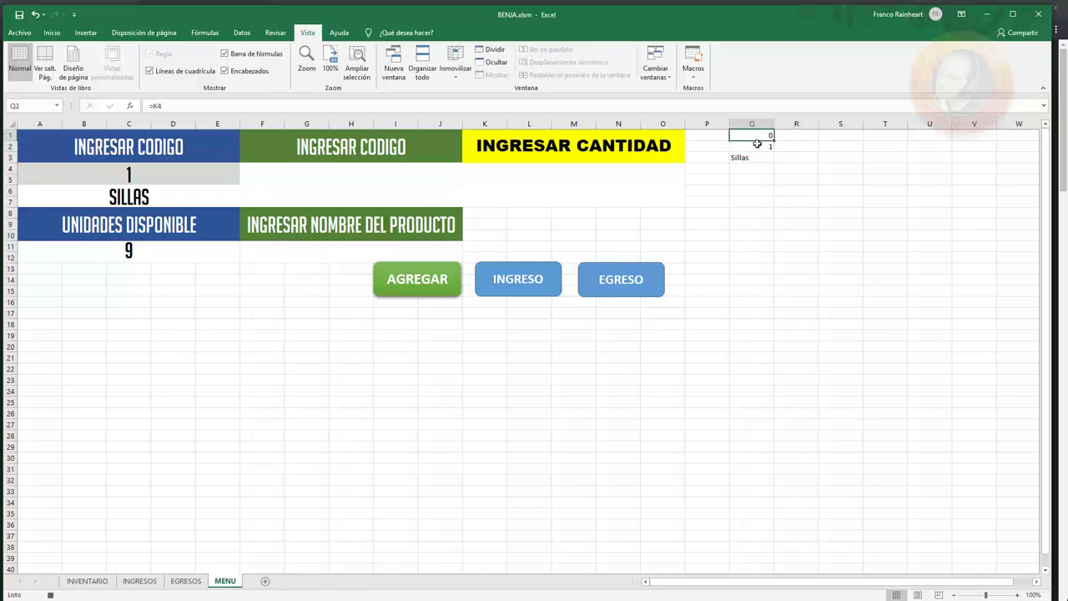
key("ctrl+c")
Paste into INGRESOS A11 as plain values after undoing the #¡REF! result
left_click(139, 581)
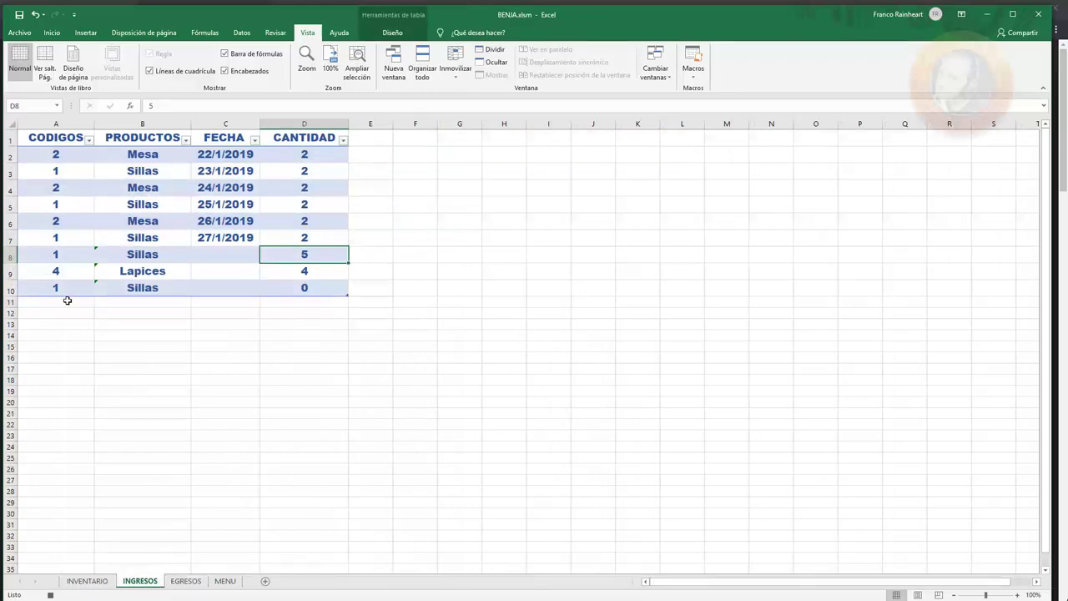
left_click(67, 300)
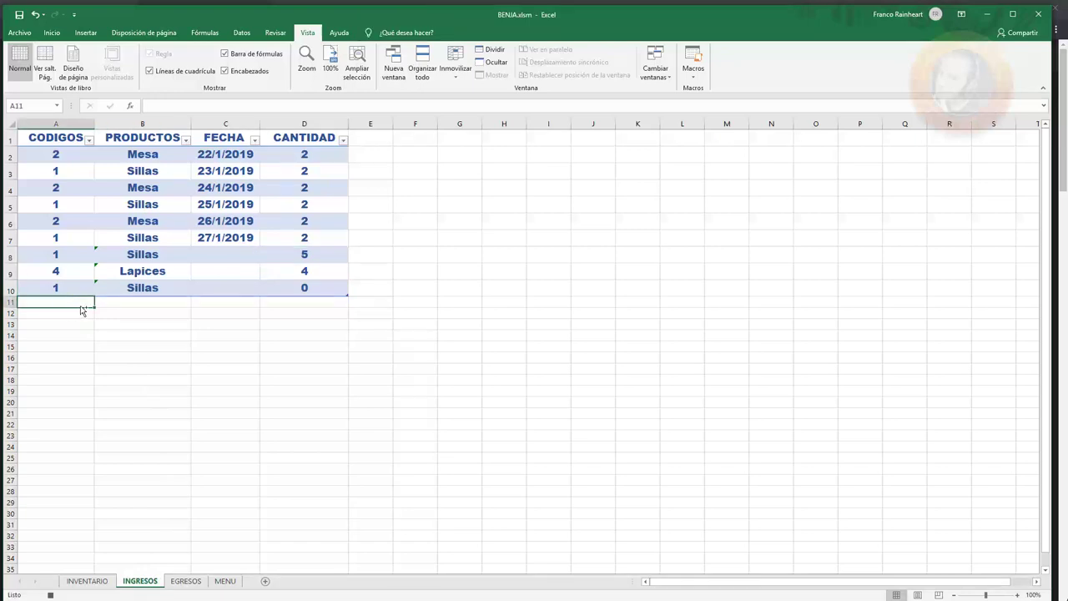
key("ctrl+v")
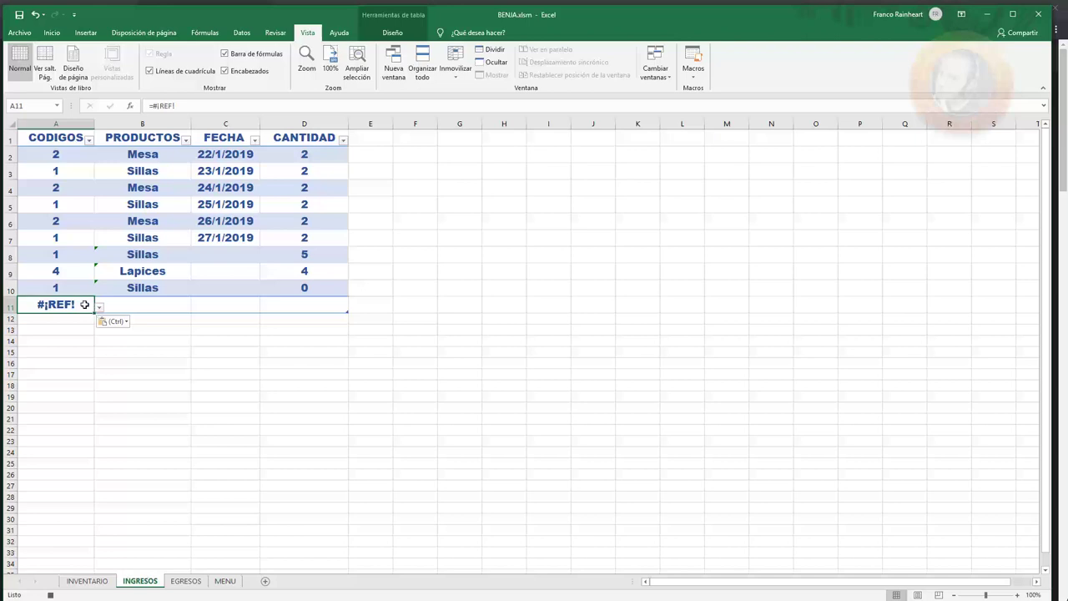
key("ctrl+z")
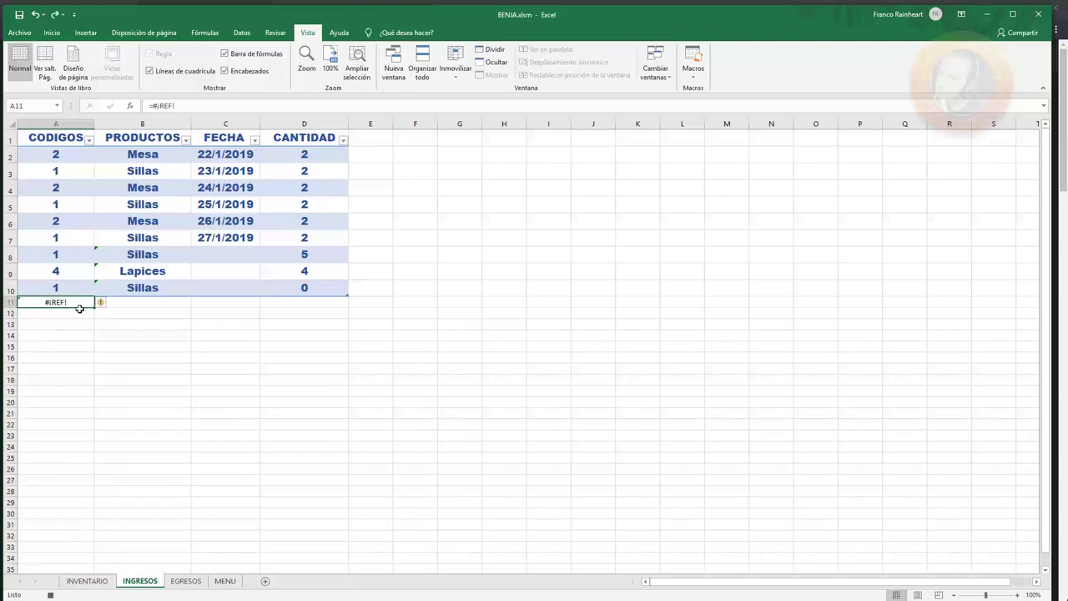
key("ctrl+z")
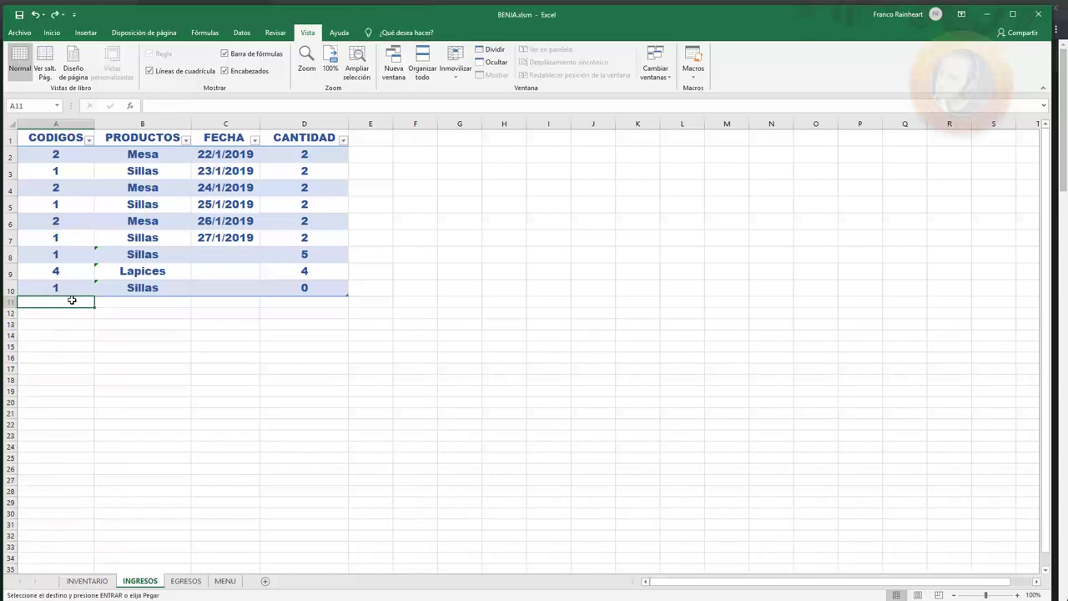
right_click(74, 299)
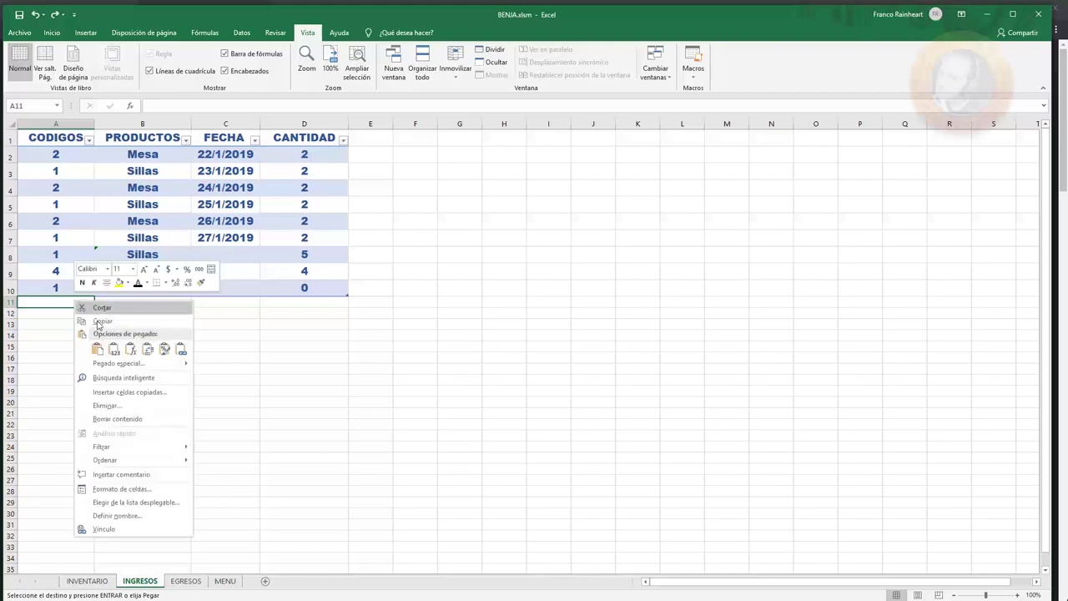
left_click(115, 351)
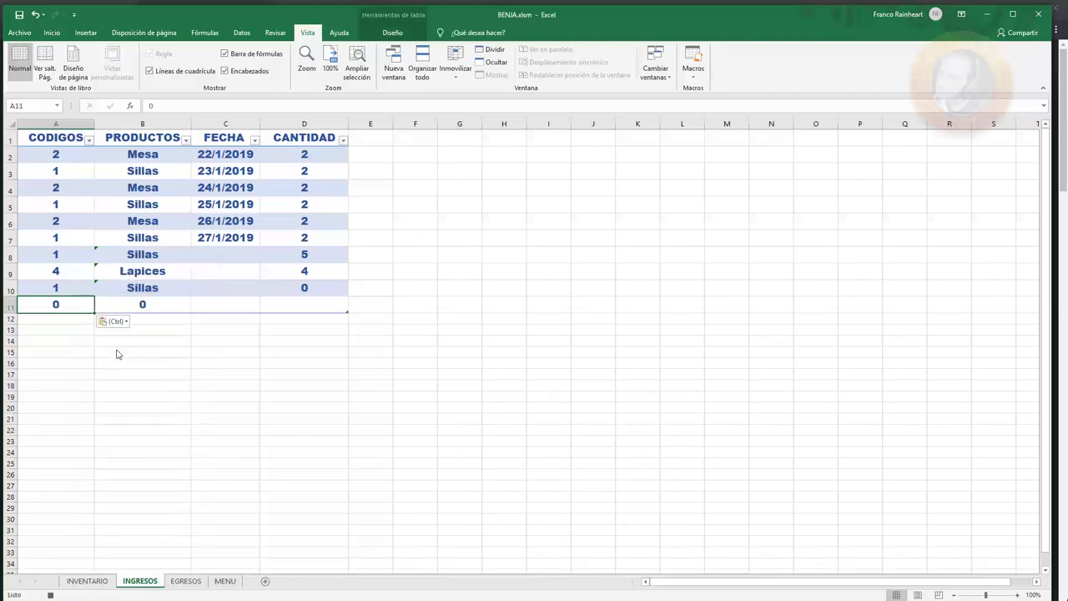
Copy helper Q2 and paste code 1 and Sillas as values into INGRESOS A11
left_click(227, 580)
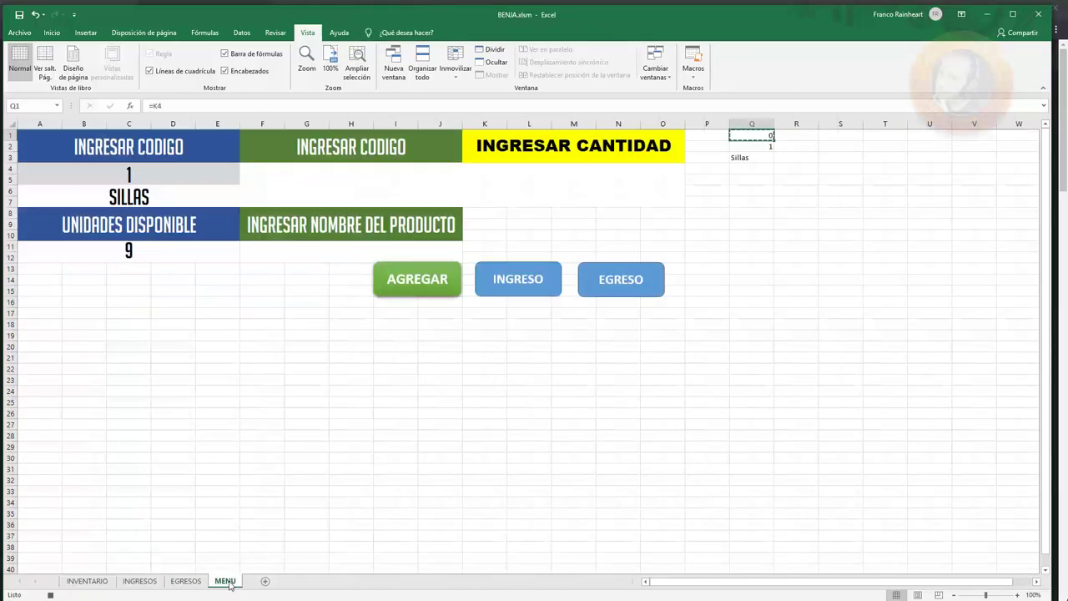
left_click(758, 146)
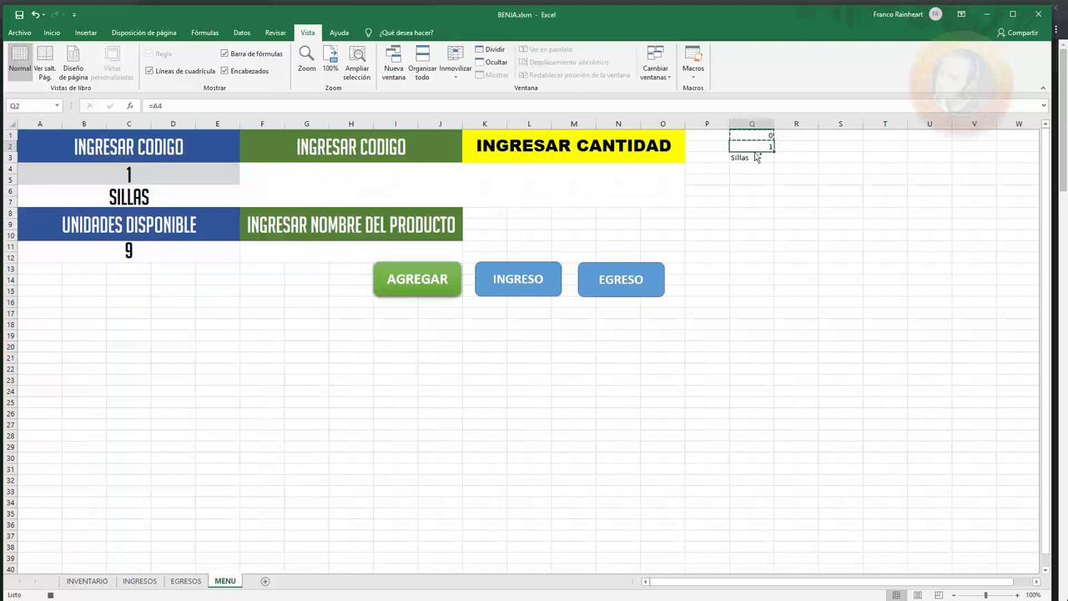
key("ctrl+c")
left_click(142, 581)
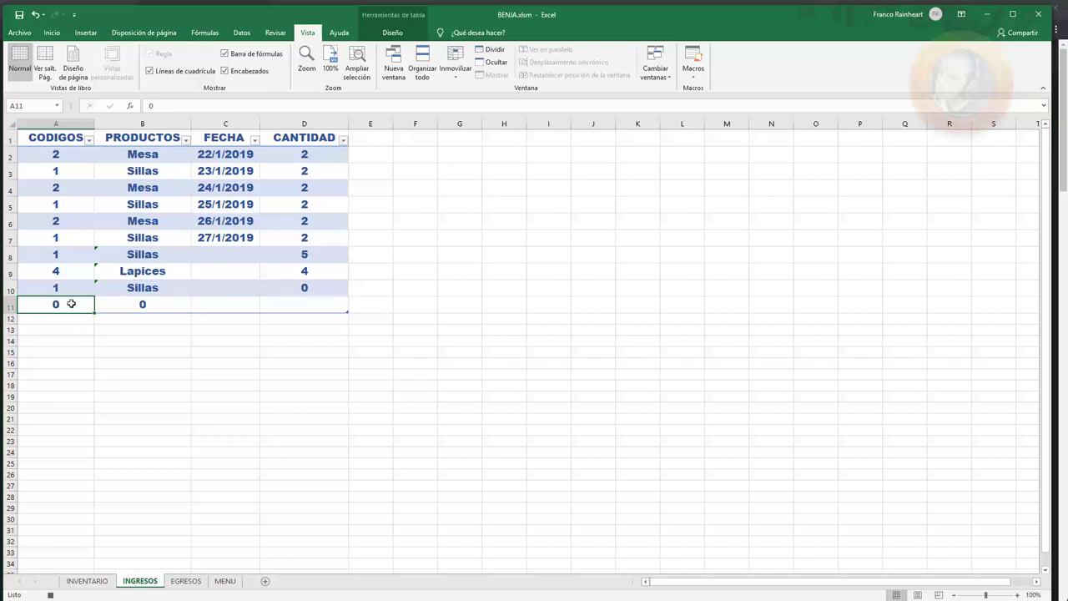
right_click(71, 304)
left_click(111, 351)
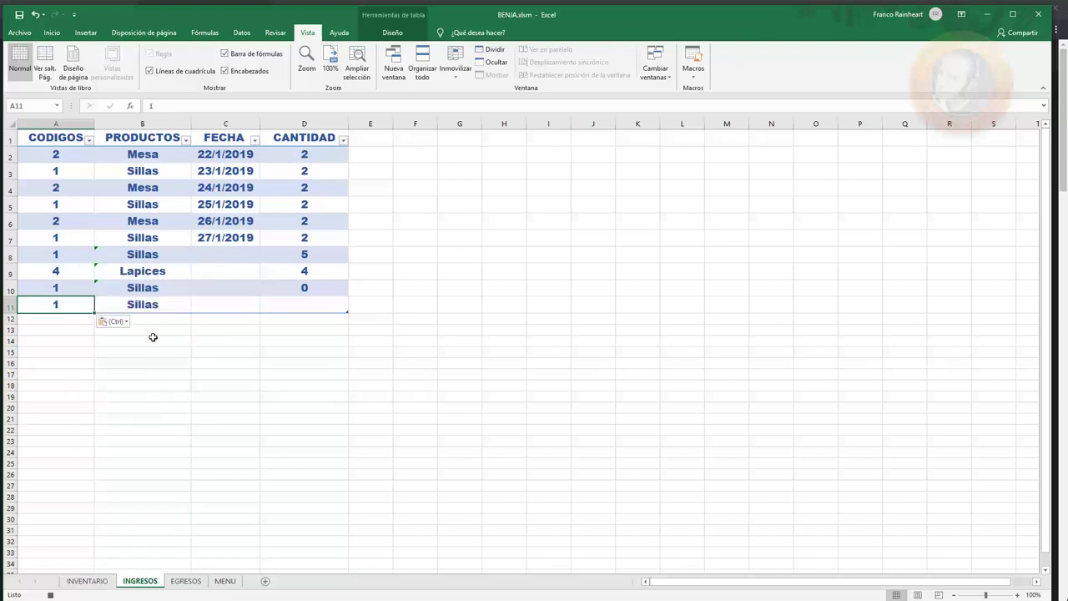
Copy helper Q1 and paste quantity 0 as a value into INGRESOS D11, then return to MENU
left_click(187, 581)
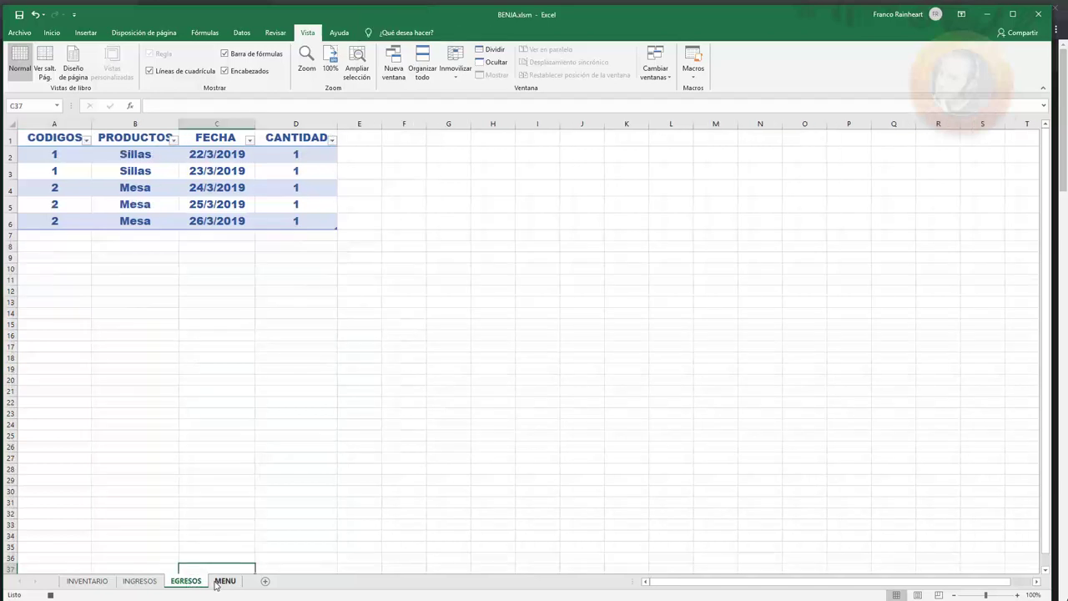
left_click(223, 581)
left_click(750, 143)
key("ctrl+c")
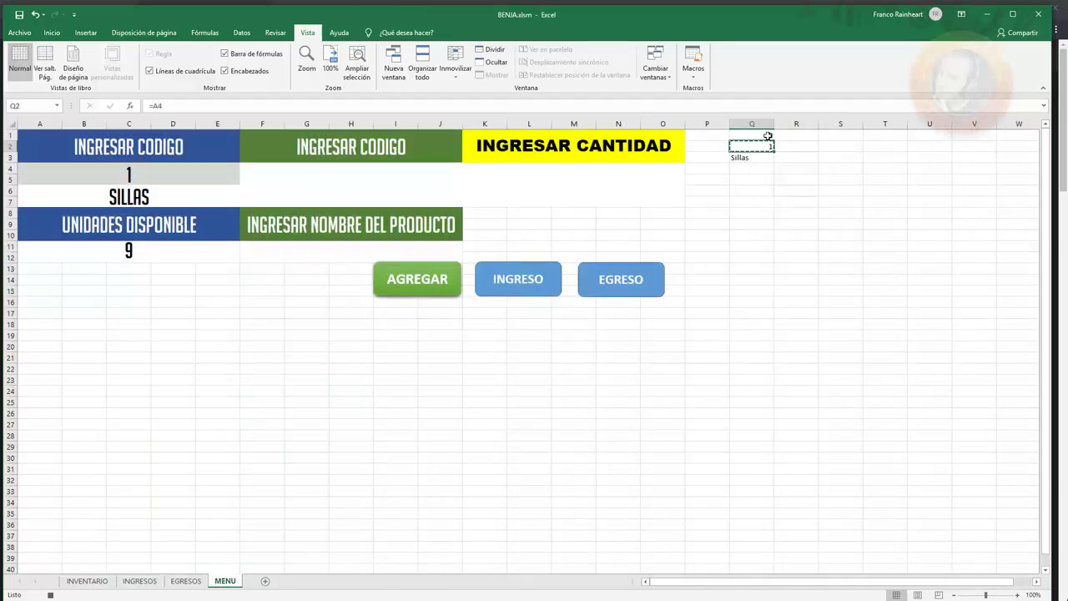
left_click(768, 136)
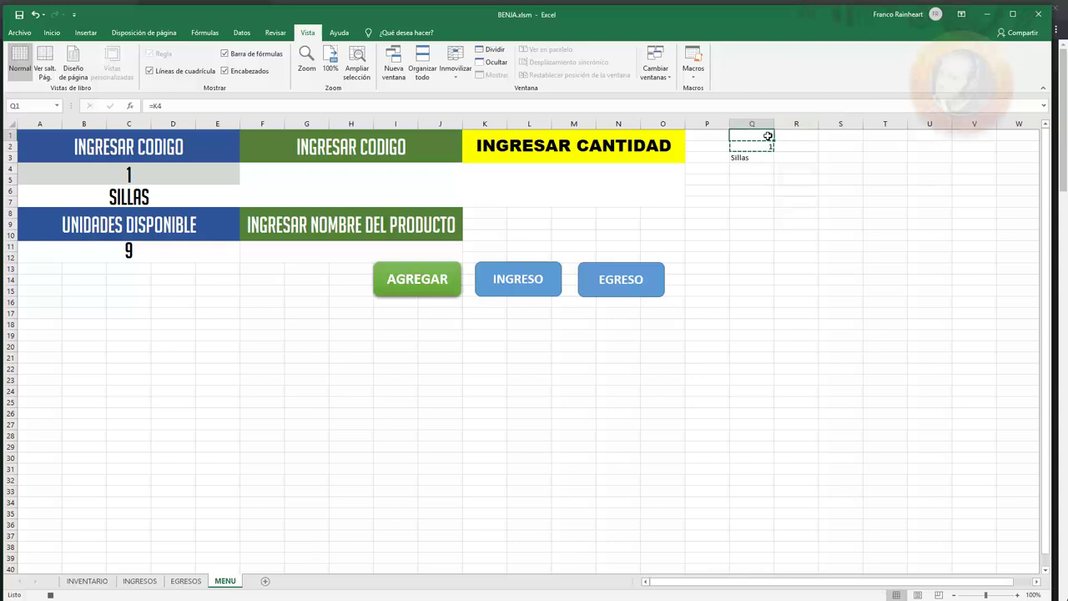
right_click(768, 136)
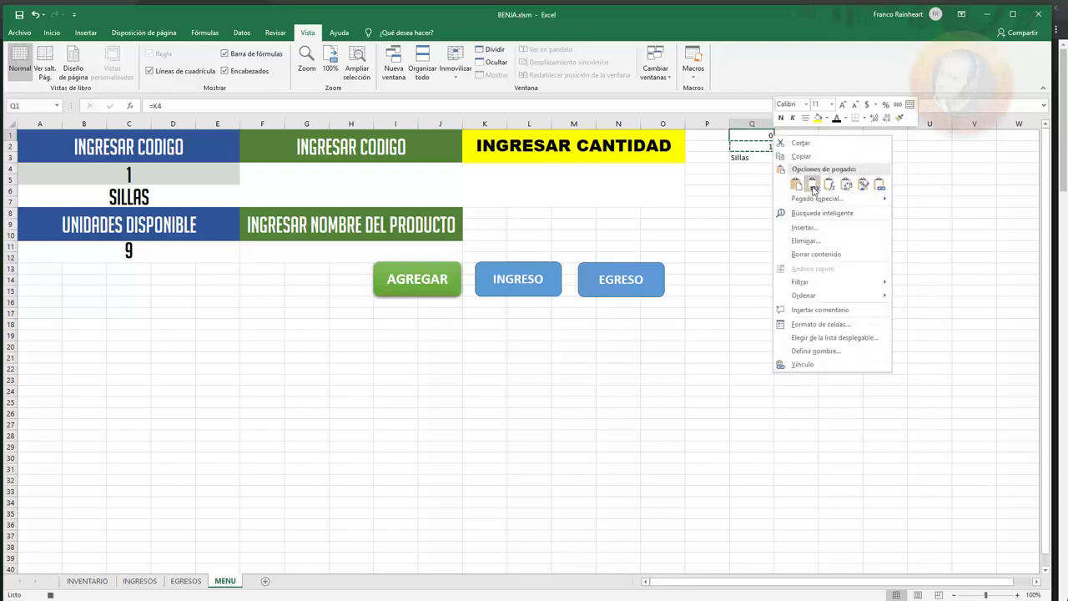
left_click(801, 156)
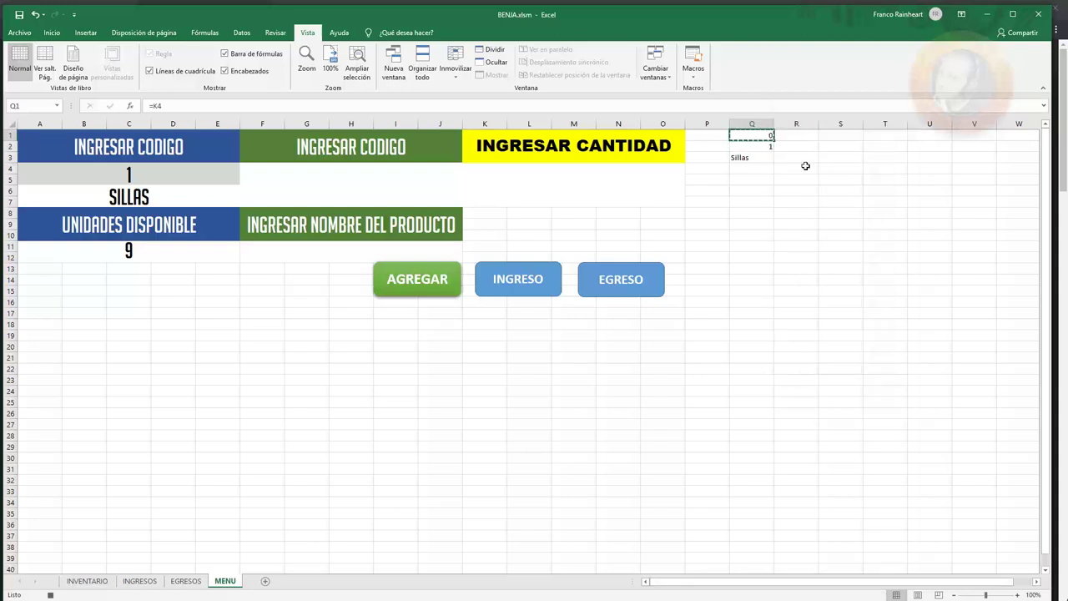
left_click(140, 581)
left_click(317, 306)
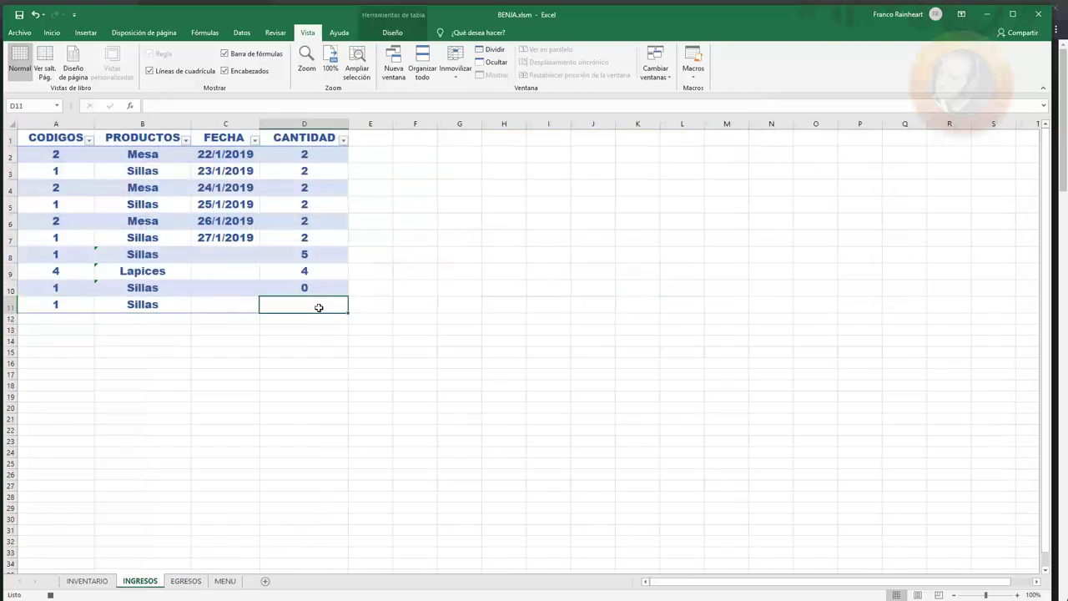
right_click(324, 307)
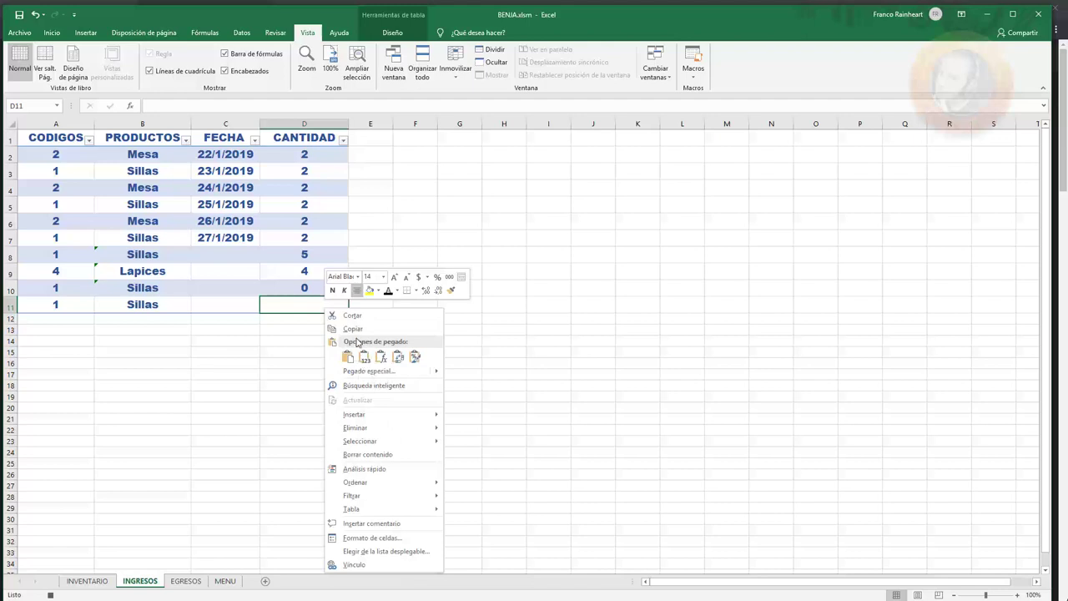
left_click(365, 359)
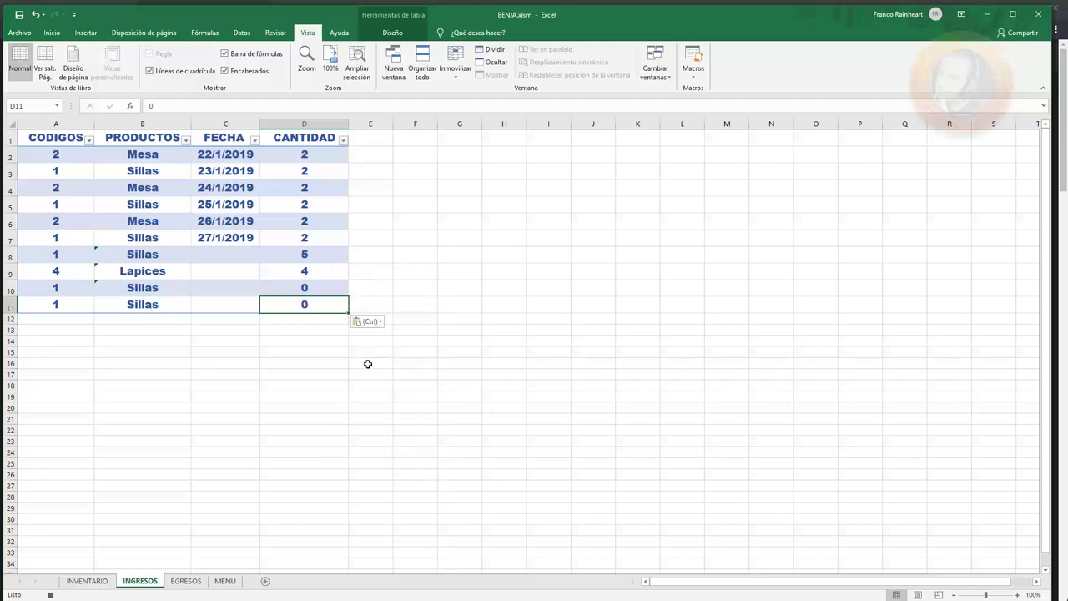
left_click(232, 581)
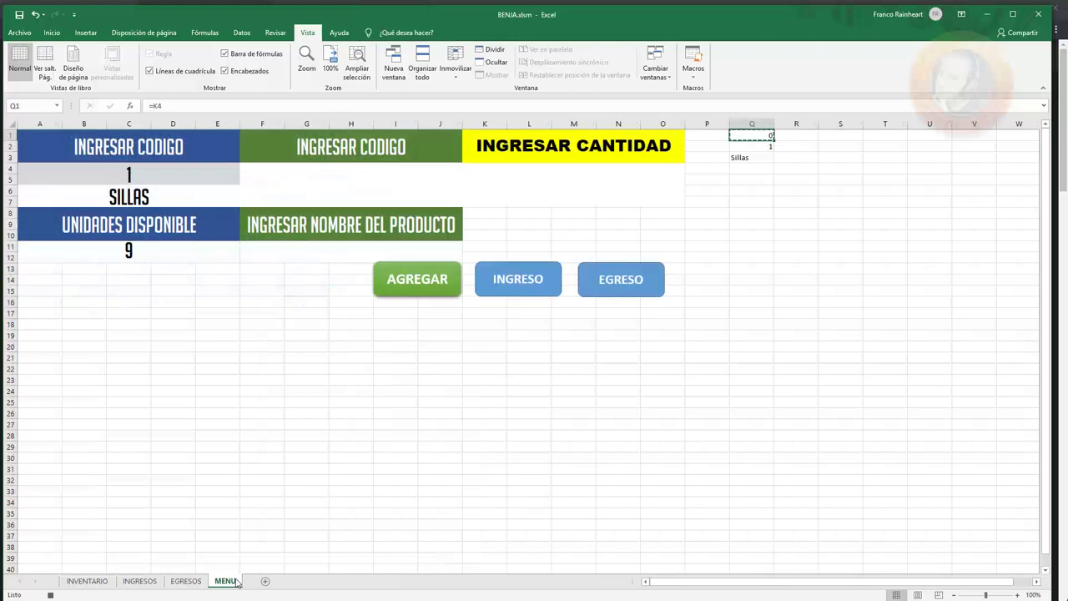
Hide helper cells Q1:Q3 with white font, then bring up the Vista Macros list
left_click(621, 185)
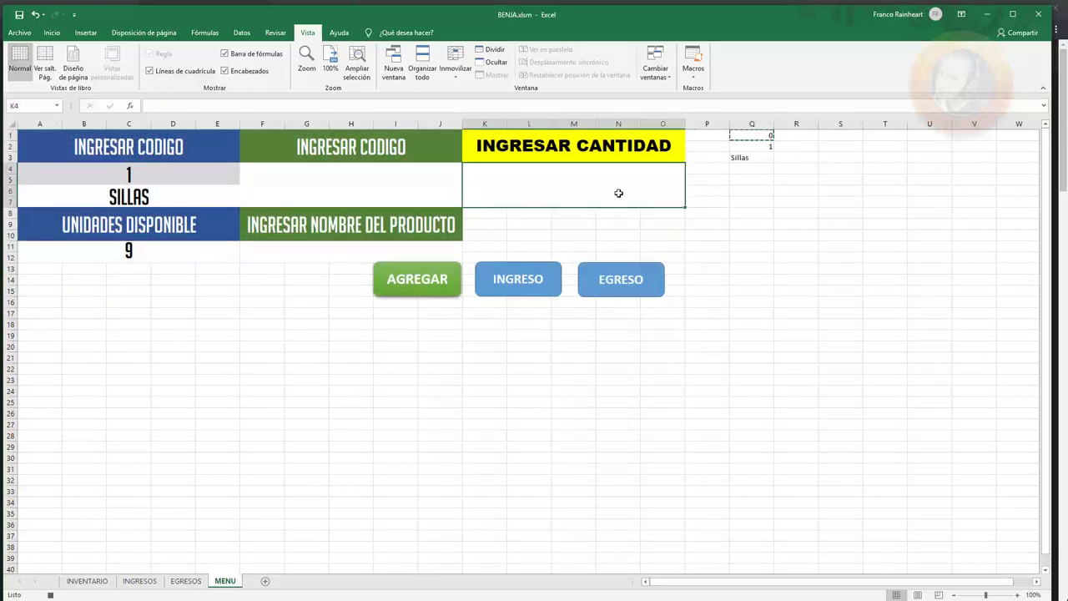
left_click_drag(755, 157, 760, 135)
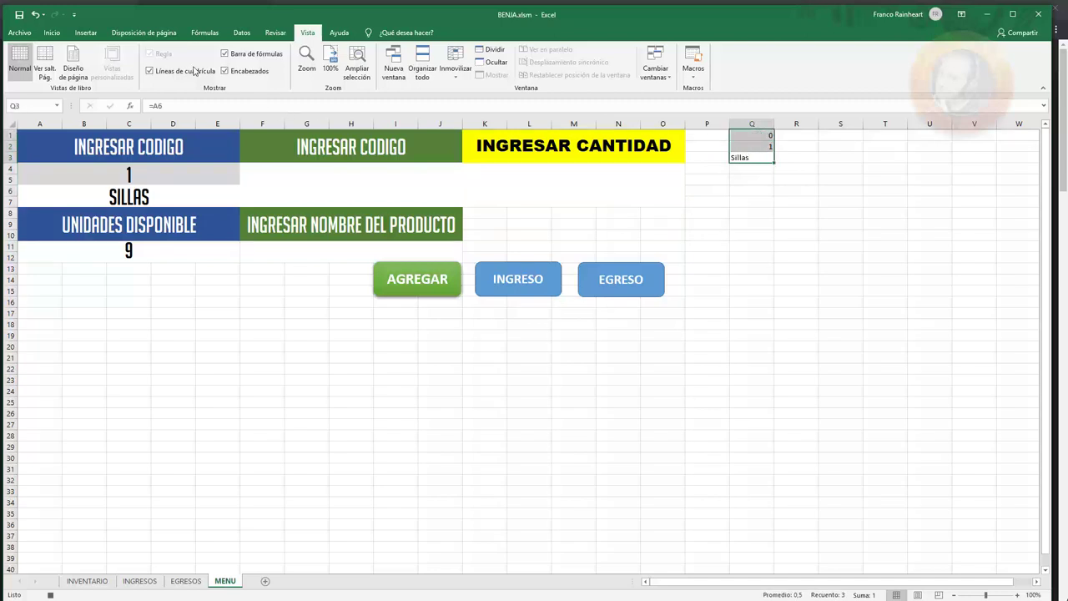
left_click(51, 34)
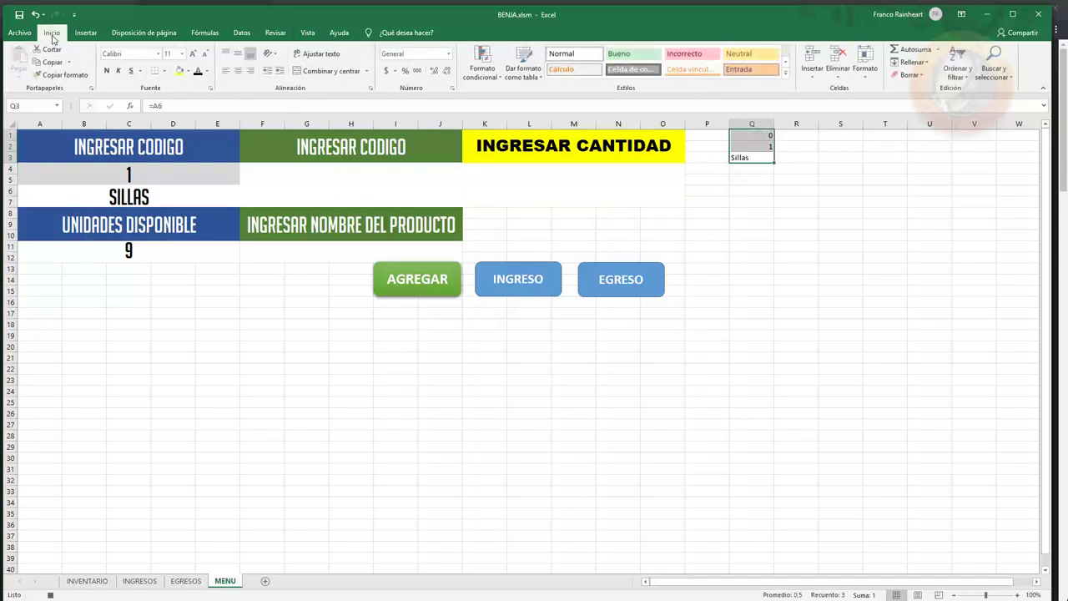
left_click(207, 71)
left_click(198, 109)
left_click(483, 370)
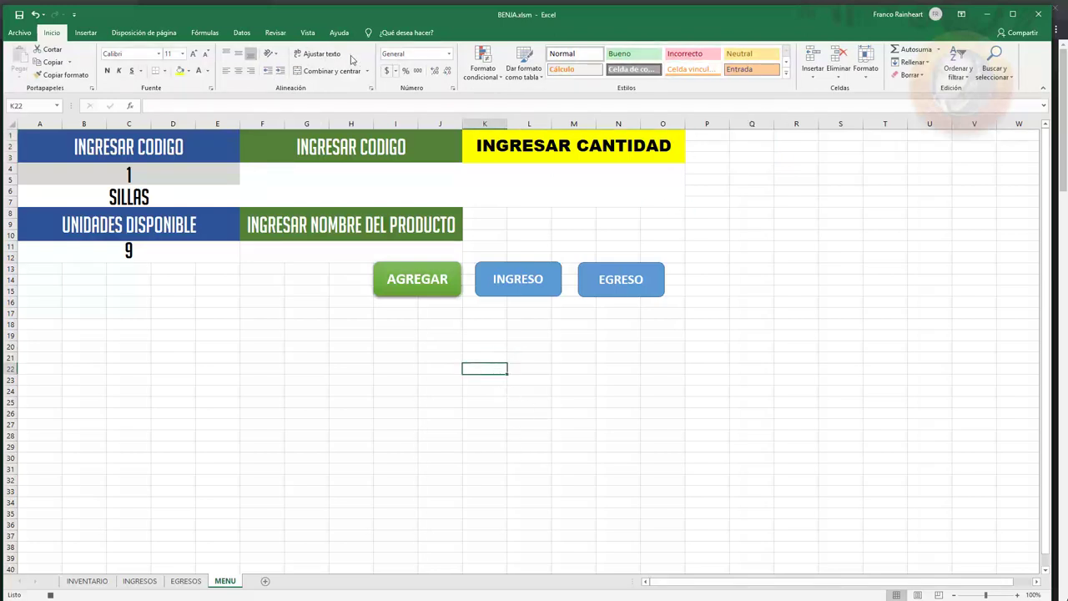
left_click(308, 33)
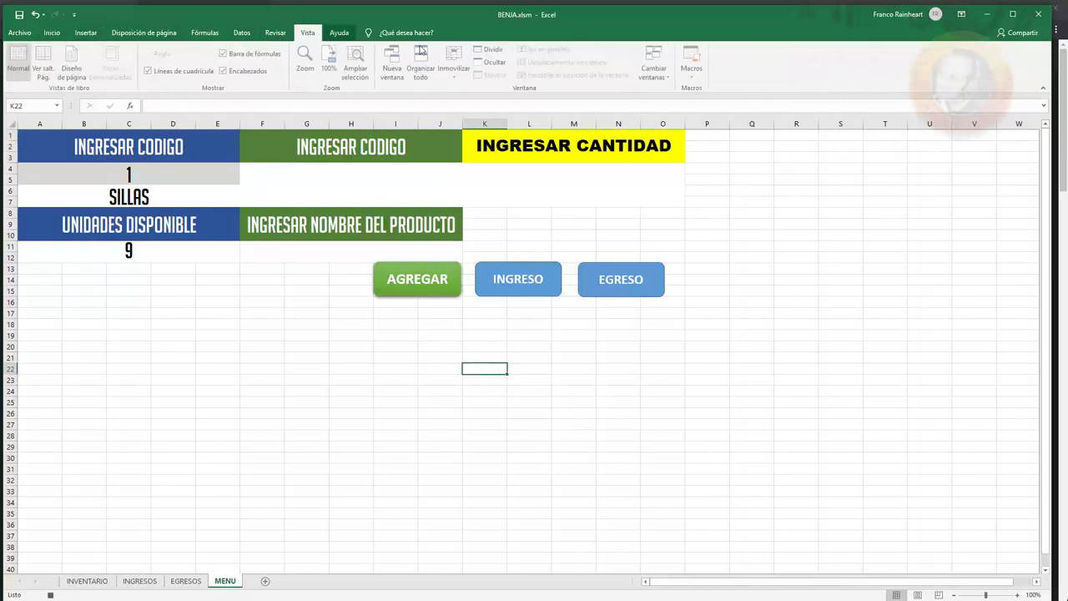
left_click(693, 73)
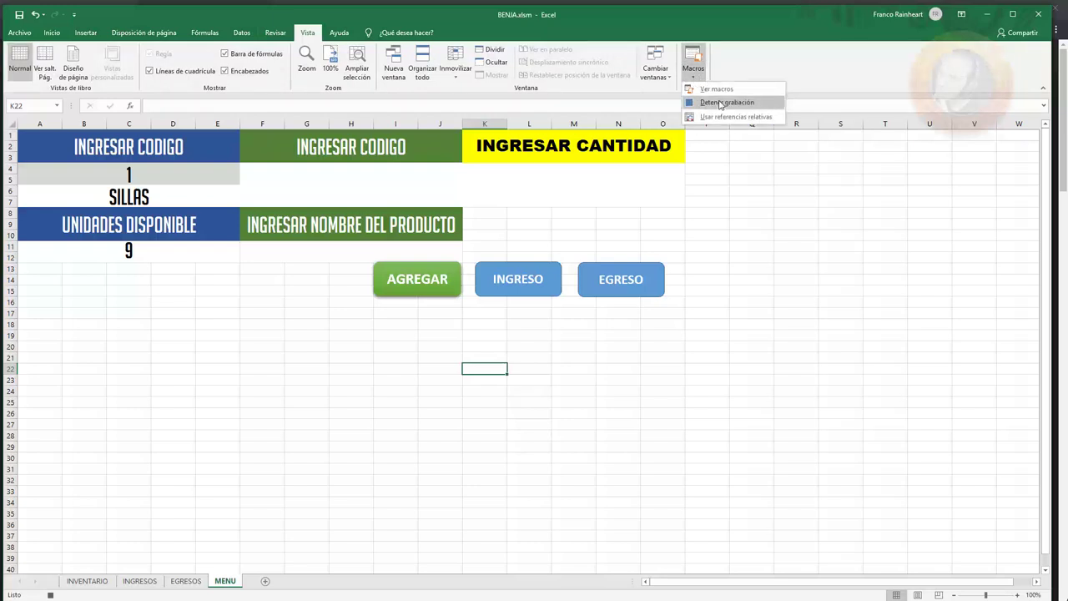
Stop recording and assign the COMPRAS macro to the INGRESO shape on MENU
left_click(723, 101)
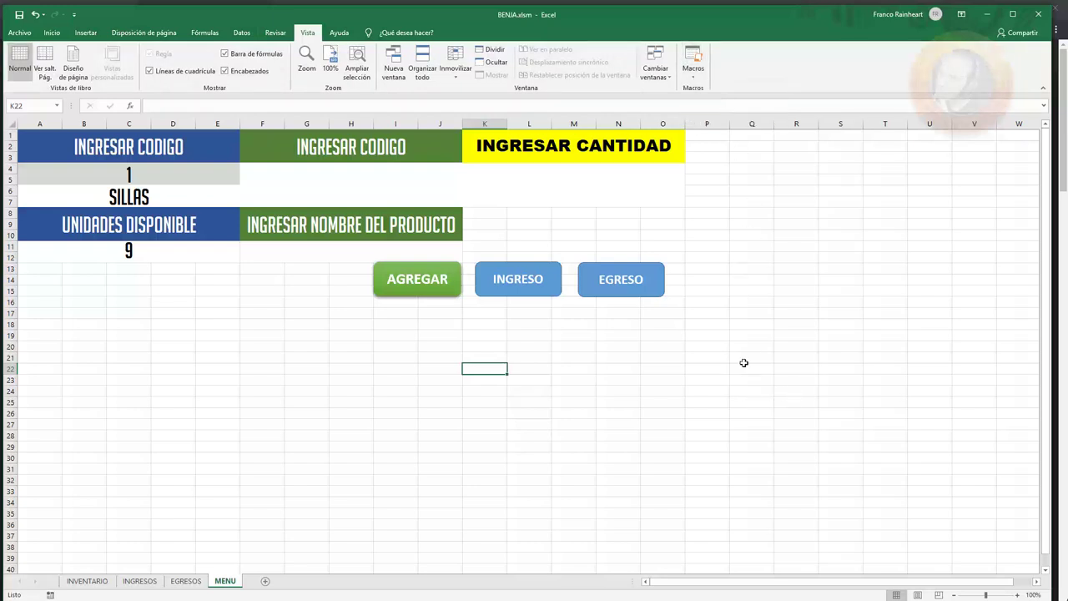
left_click(555, 278)
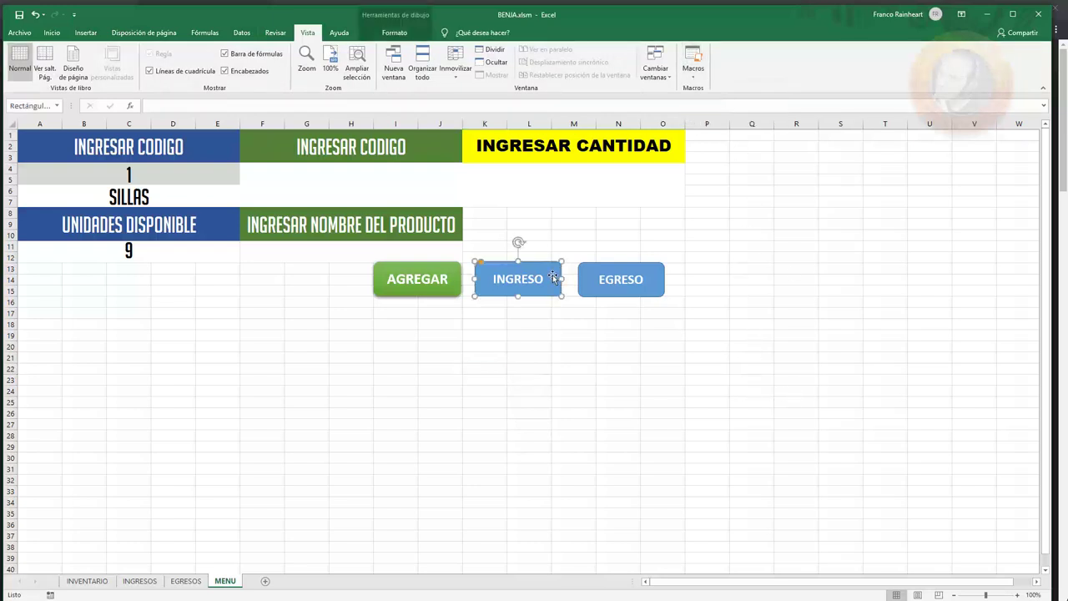
right_click(554, 278)
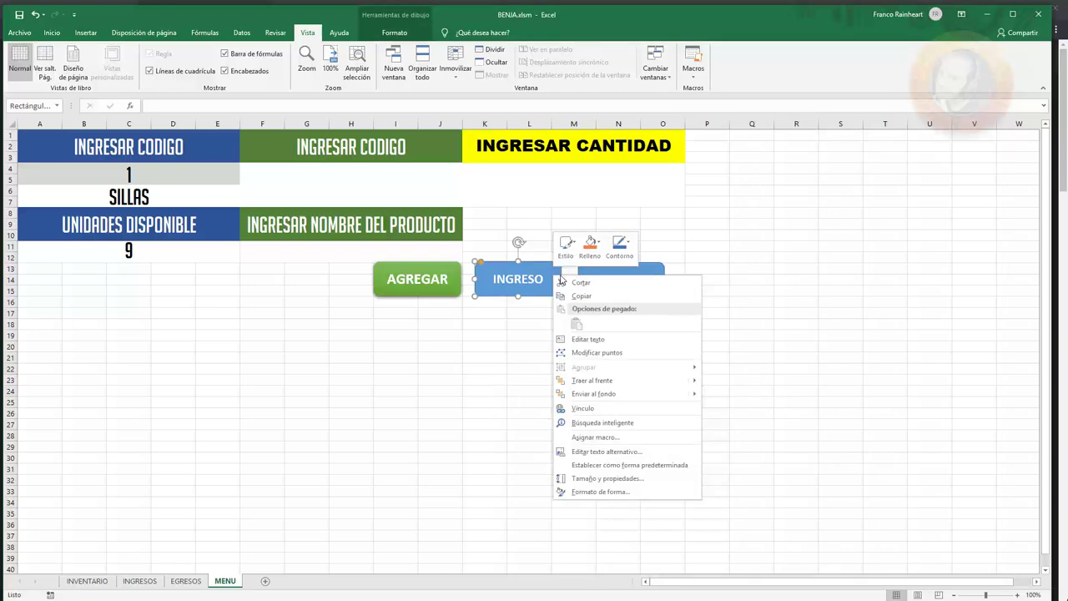
left_click(585, 437)
left_click(509, 373)
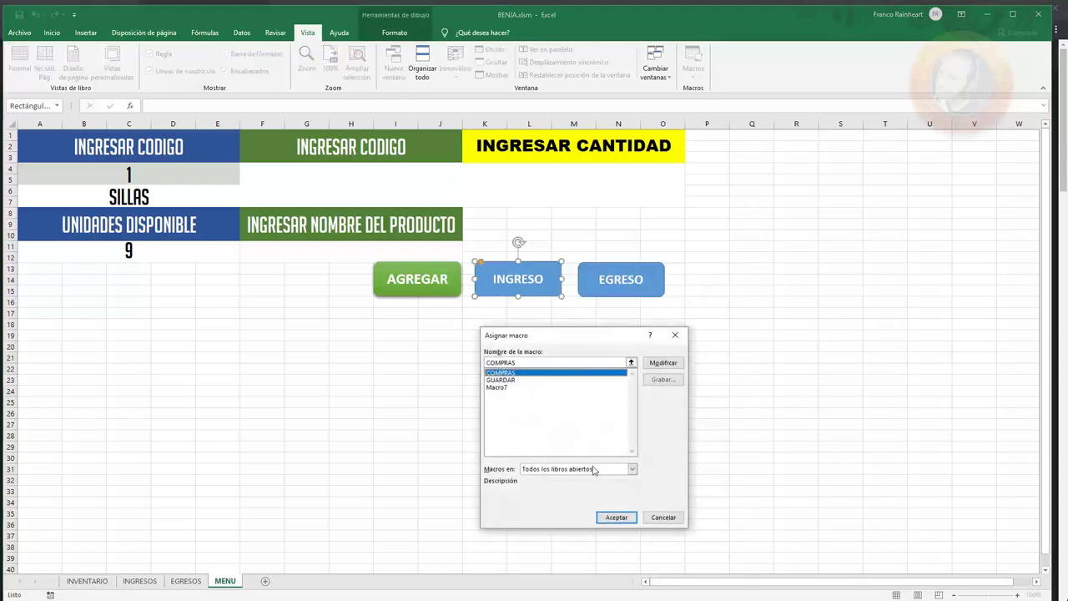
left_click(612, 517)
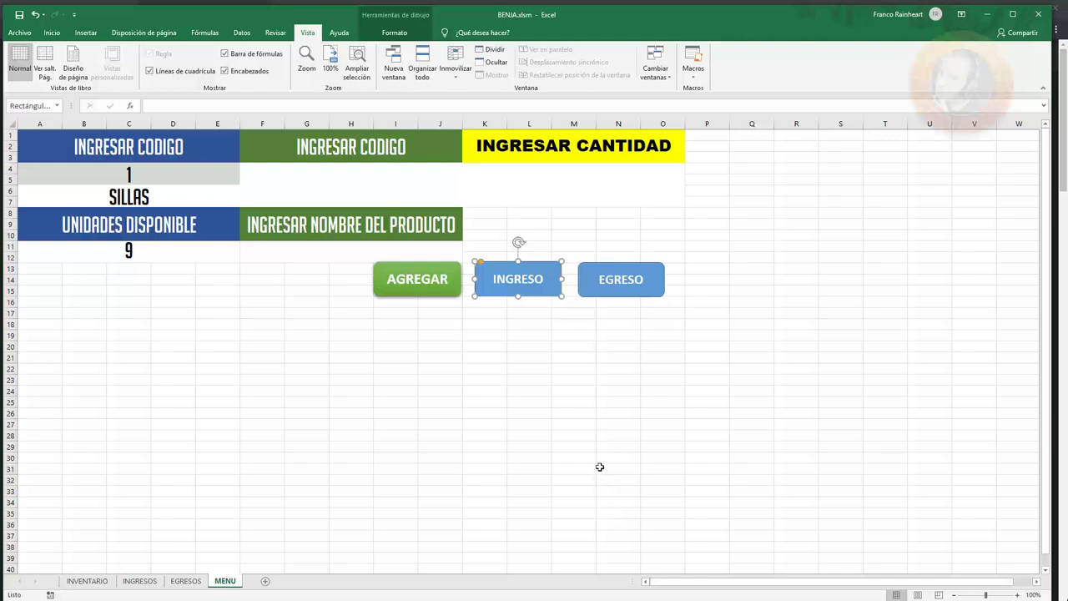
Enter product code 2 and quantity 12, then run INGRESO to add 12 MESA
left_click(575, 417)
left_click(172, 173)
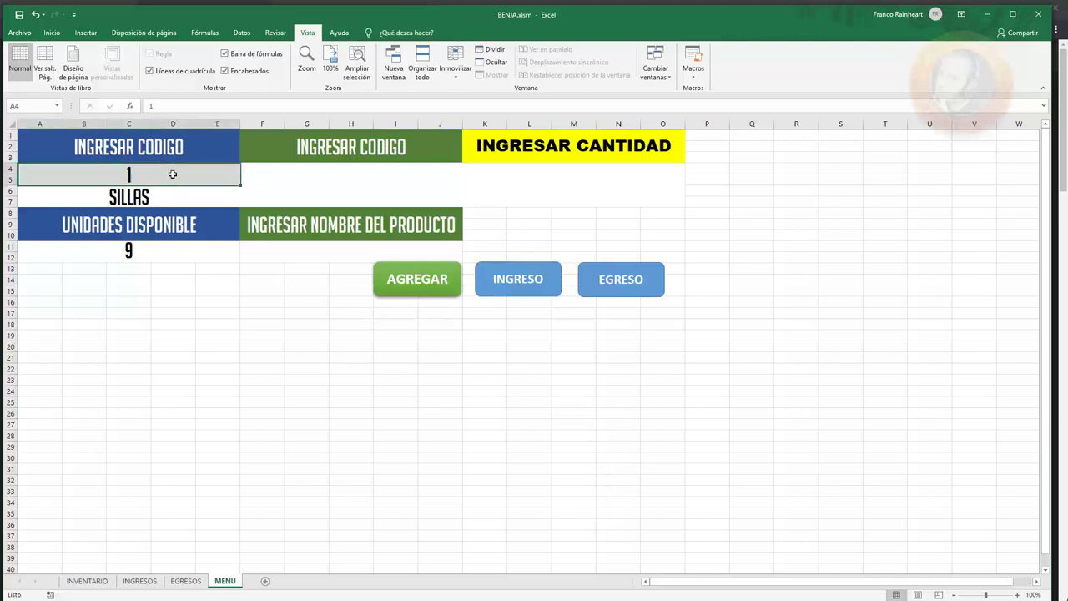
type("2")
left_click(178, 321)
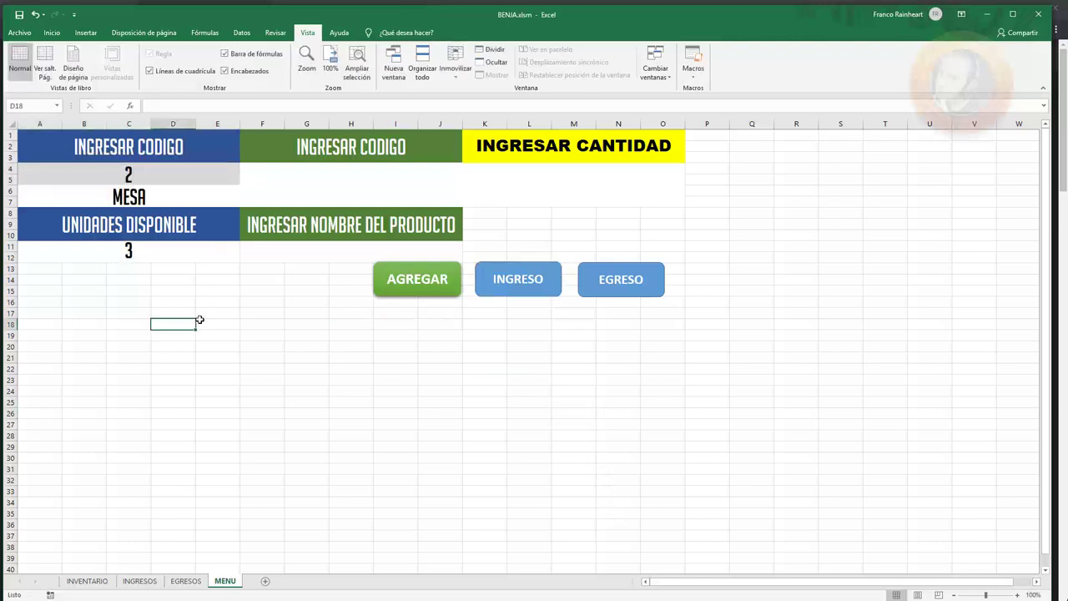
left_click(554, 193)
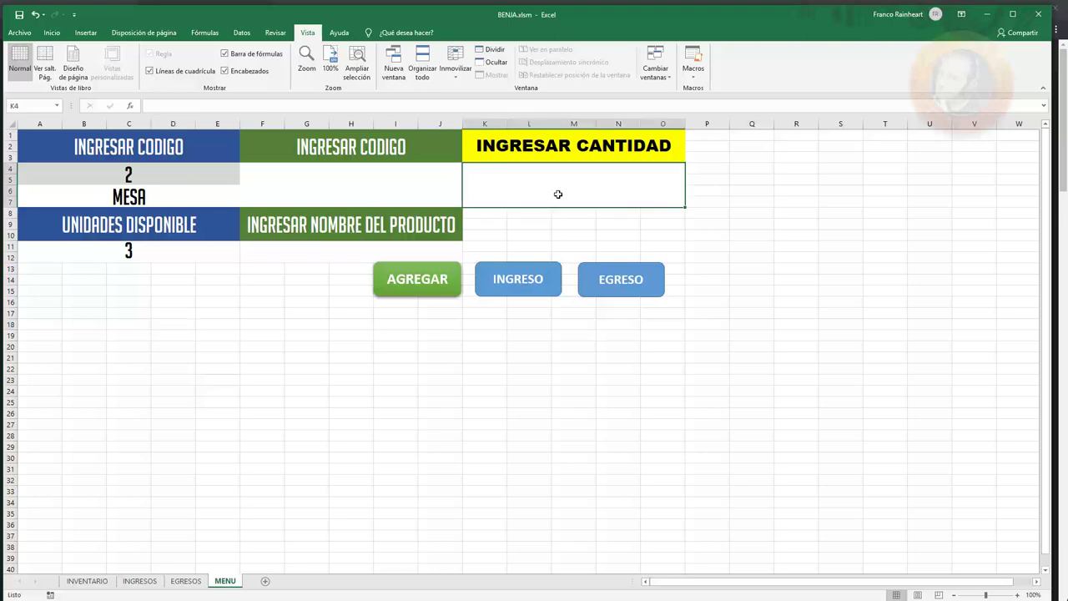
type("12")
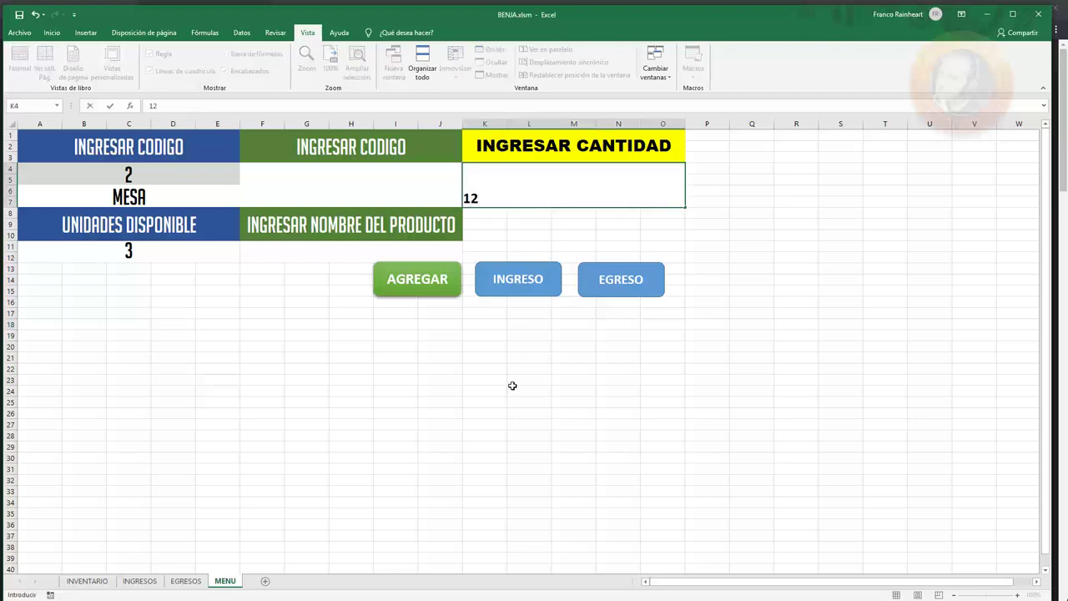
left_click(512, 388)
left_click(538, 296)
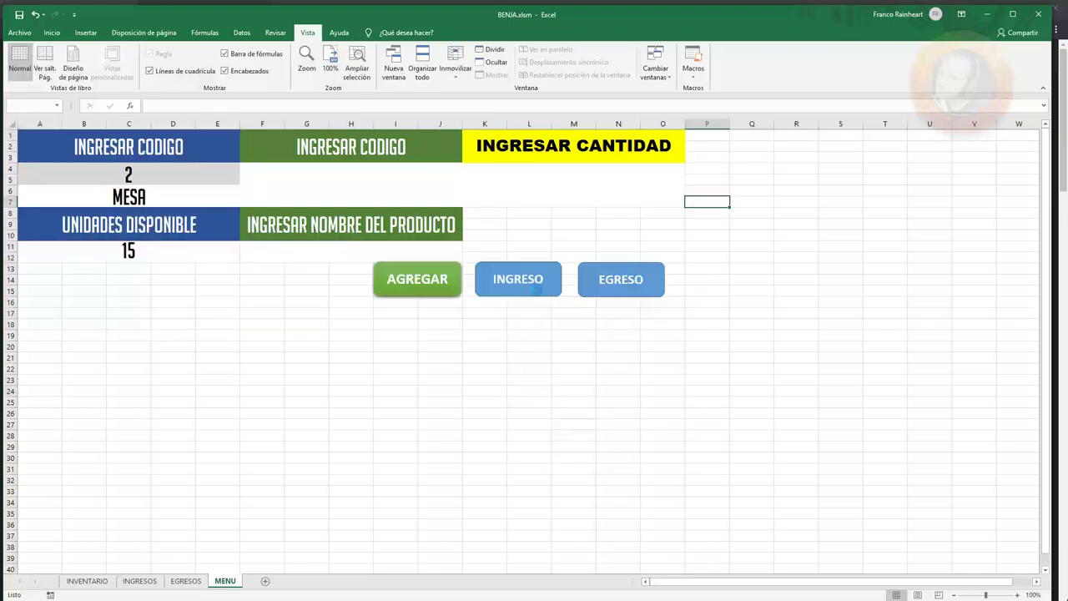
Enter code 1 and quantity 15, run INGRESO so SILLAS reaches 24, and check the lookup formula
left_click(193, 177)
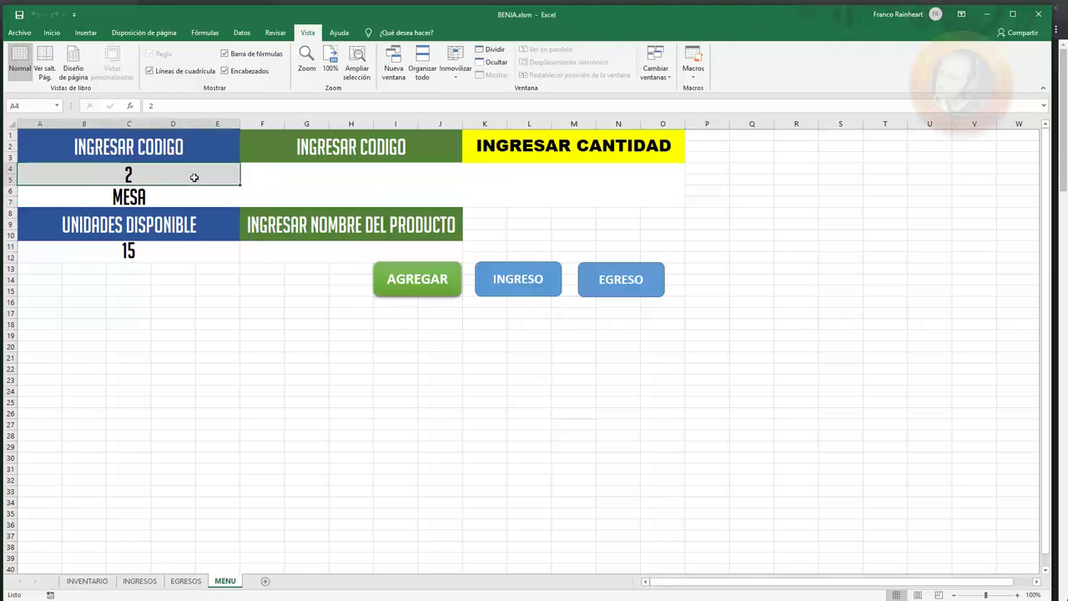
type("1")
left_click(161, 311)
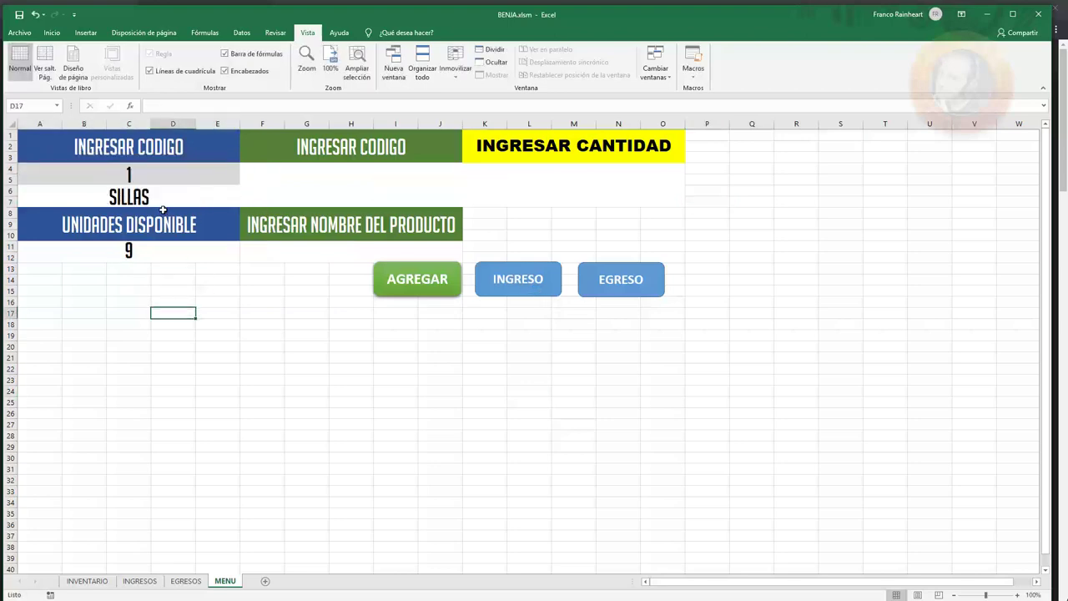
left_click(566, 190)
type("1")
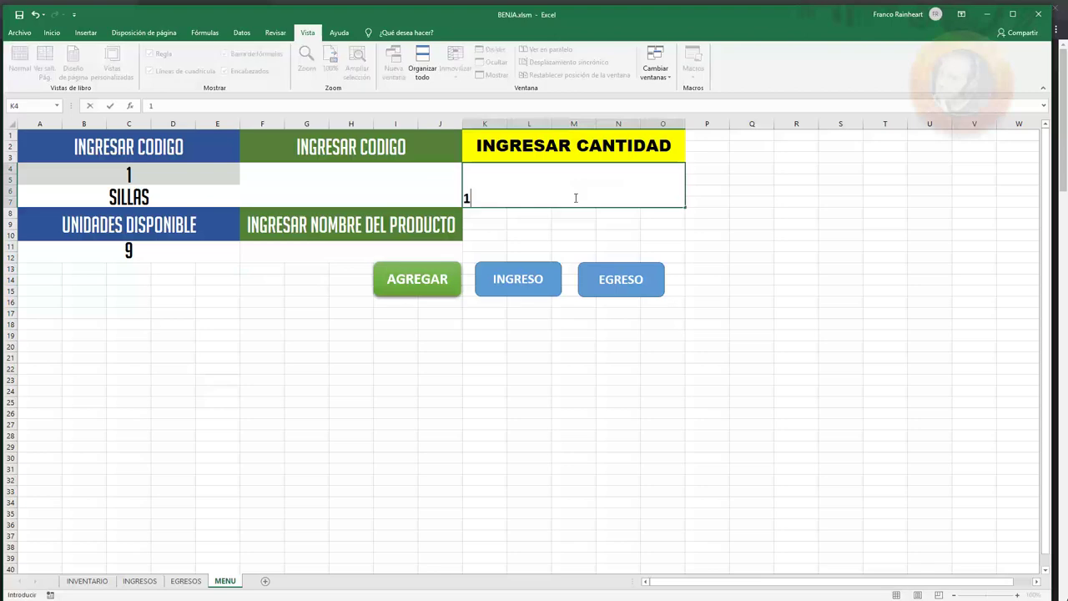
type("5")
left_click(529, 346)
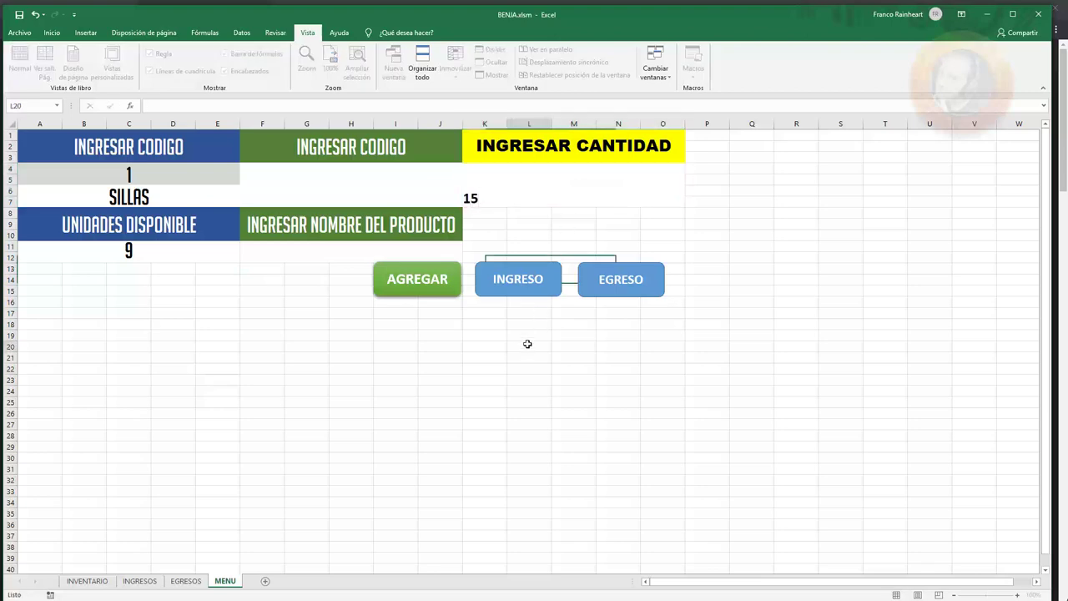
left_click(531, 284)
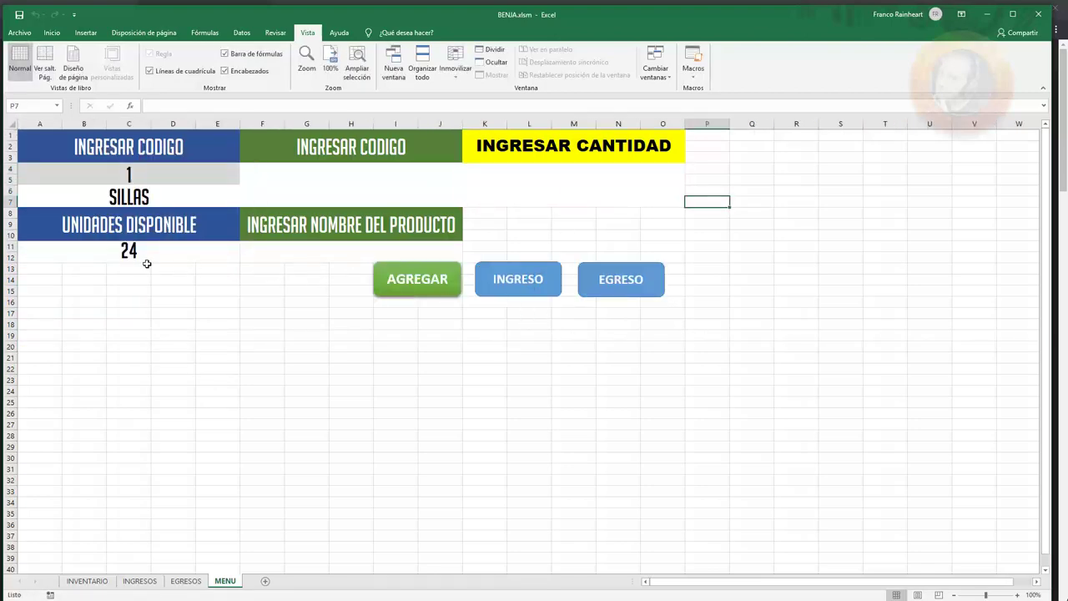
left_click(149, 251)
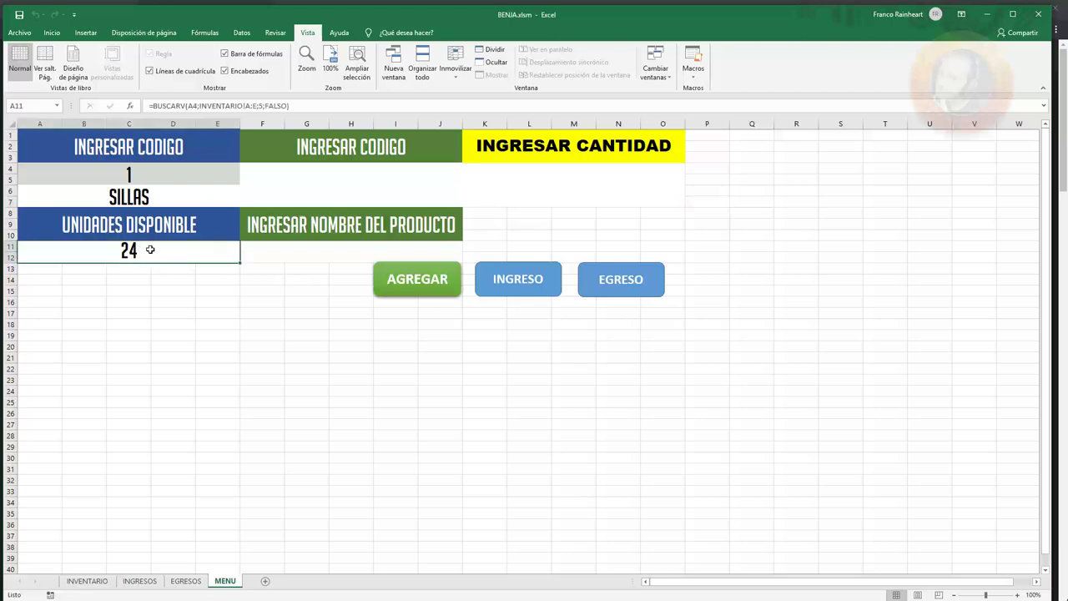
left_click(154, 580)
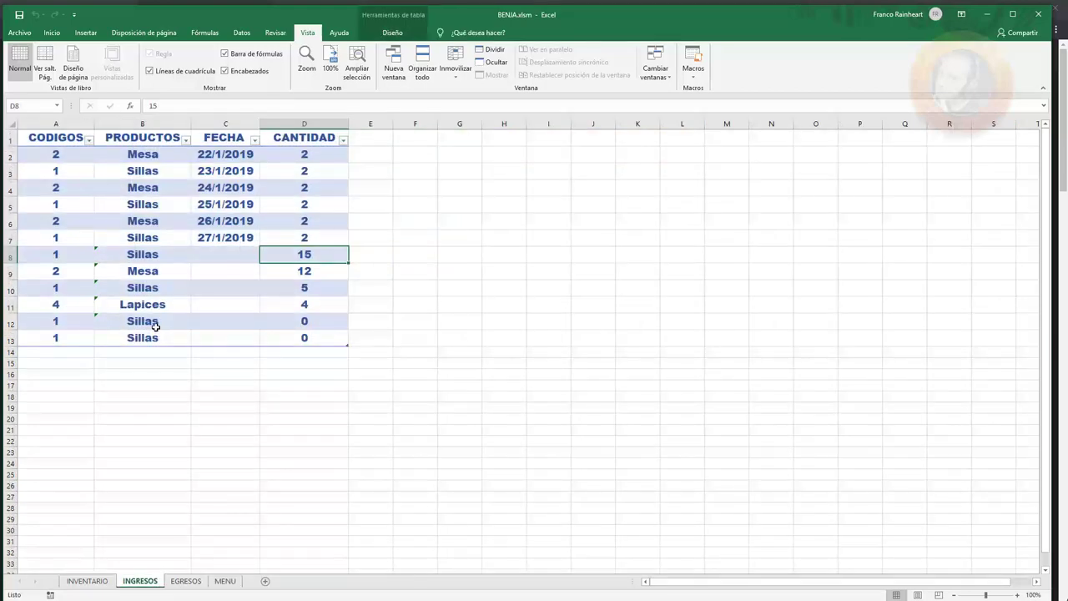
left_click(155, 327)
left_click(157, 273)
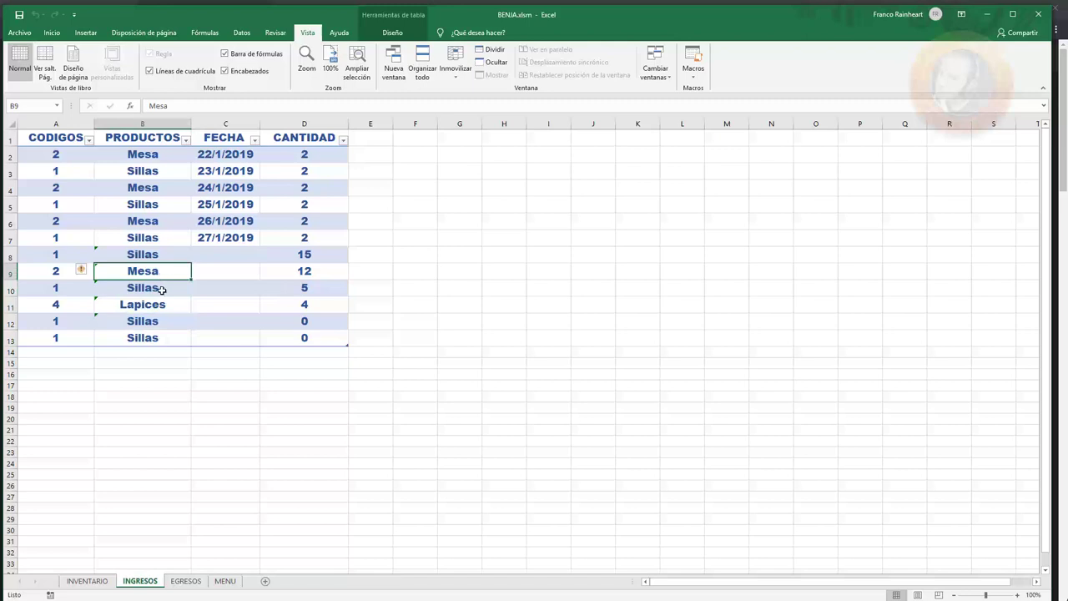
left_click(162, 289)
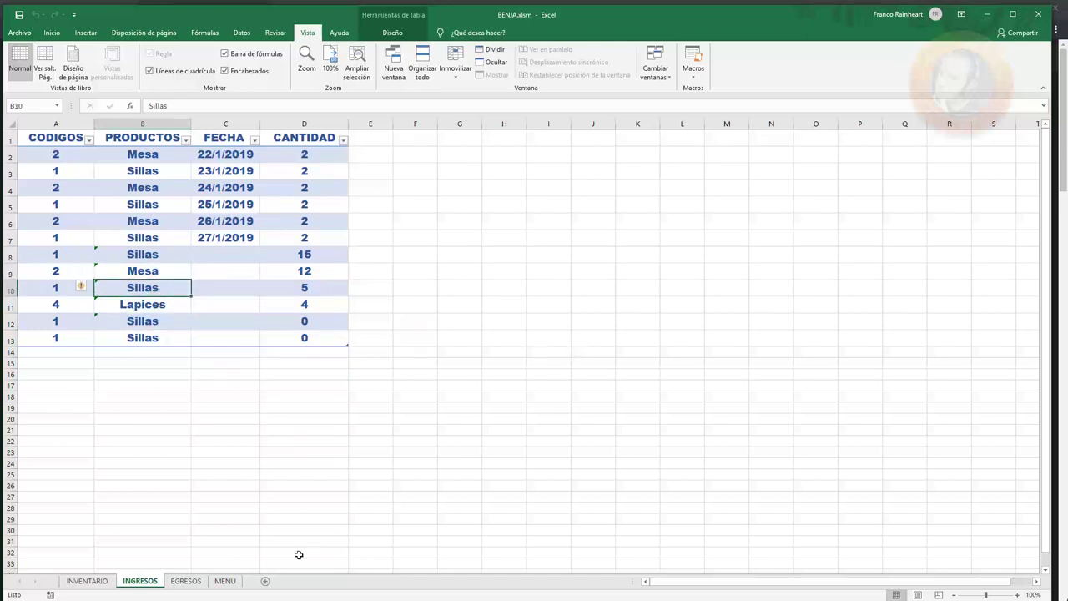
left_click(226, 581)
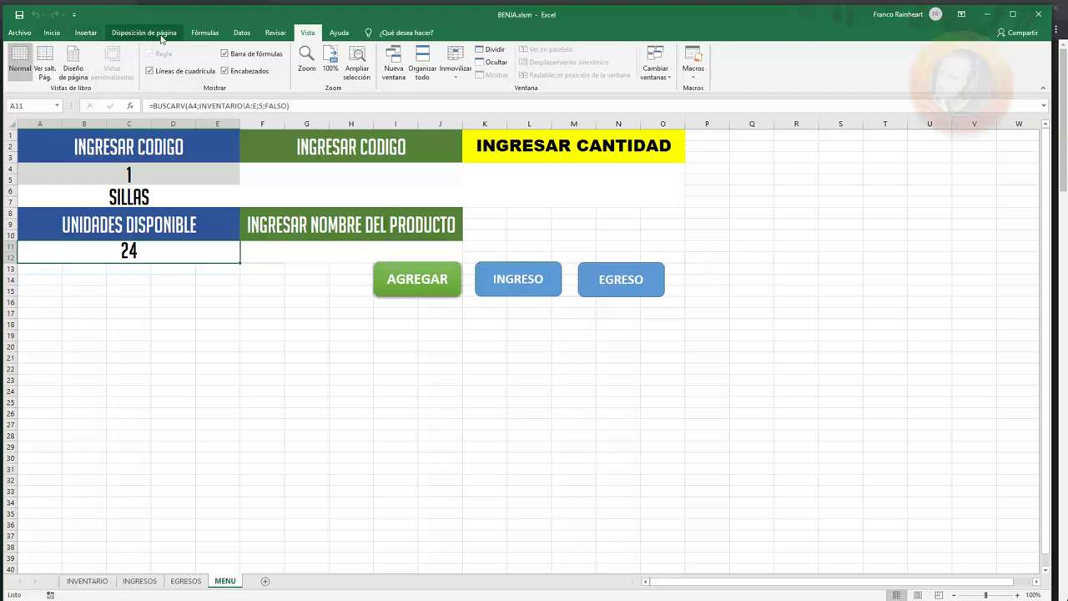
Start recording a new macro named EGRES and switch to the EGRESOS sheet
left_click(702, 81)
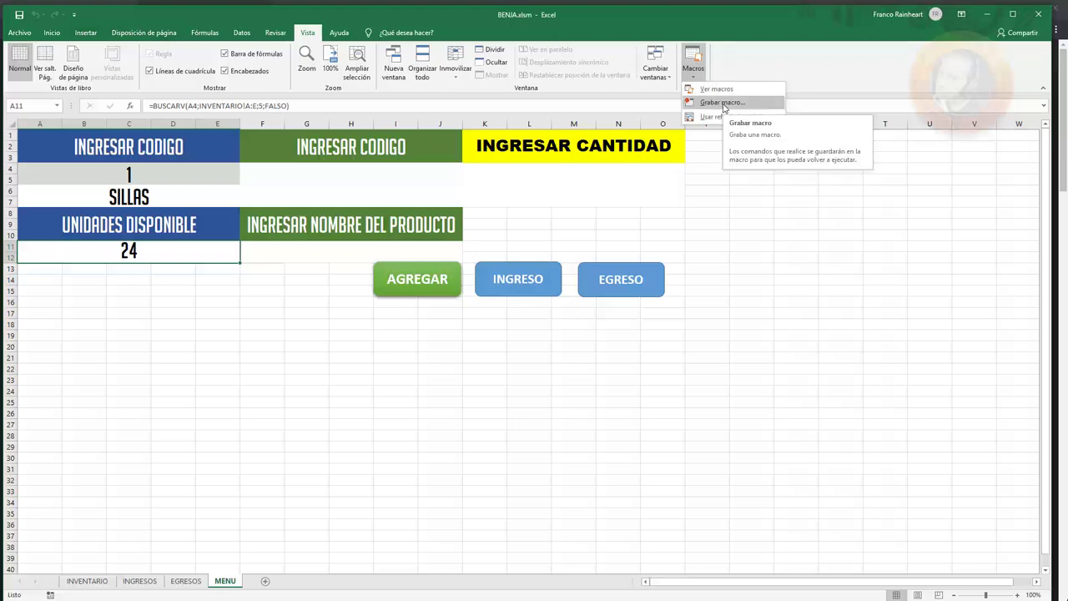
left_click(313, 37)
left_click(700, 73)
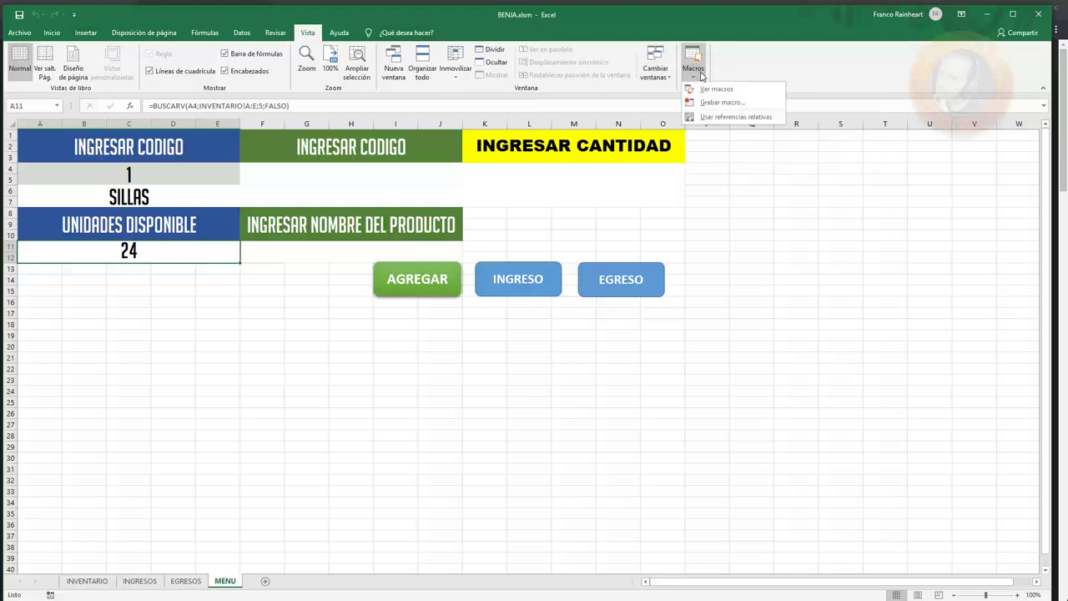
left_click(722, 102)
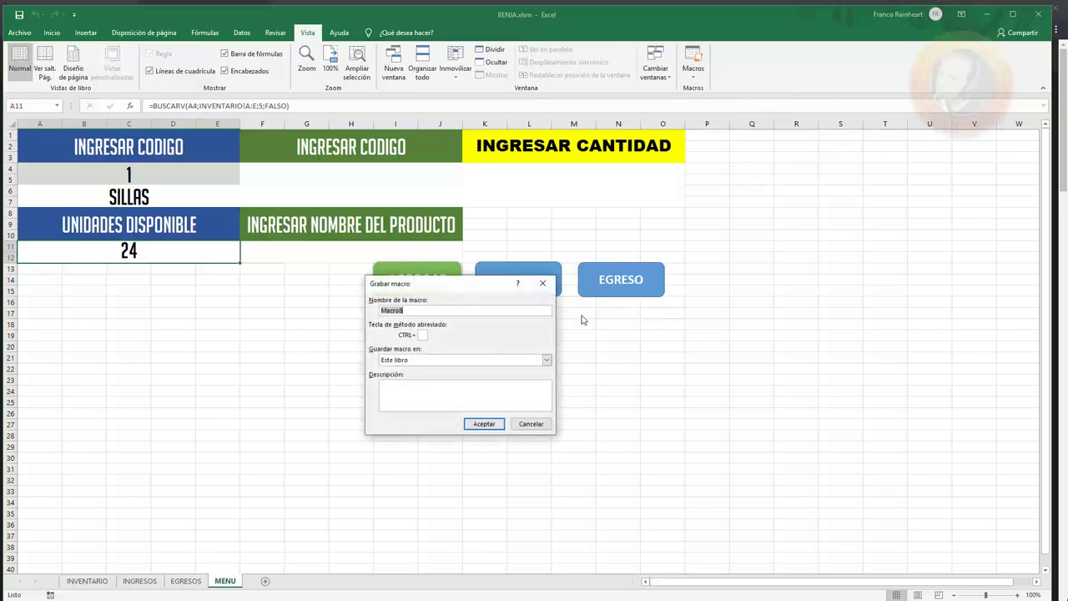
type("EGR")
type("ES")
left_click(484, 424)
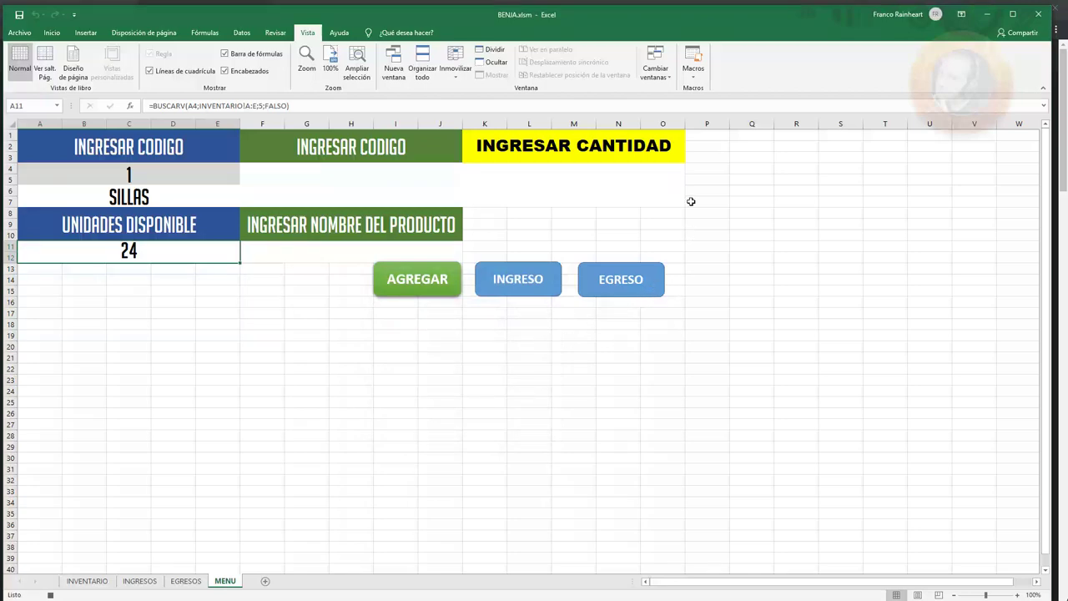
left_click(188, 583)
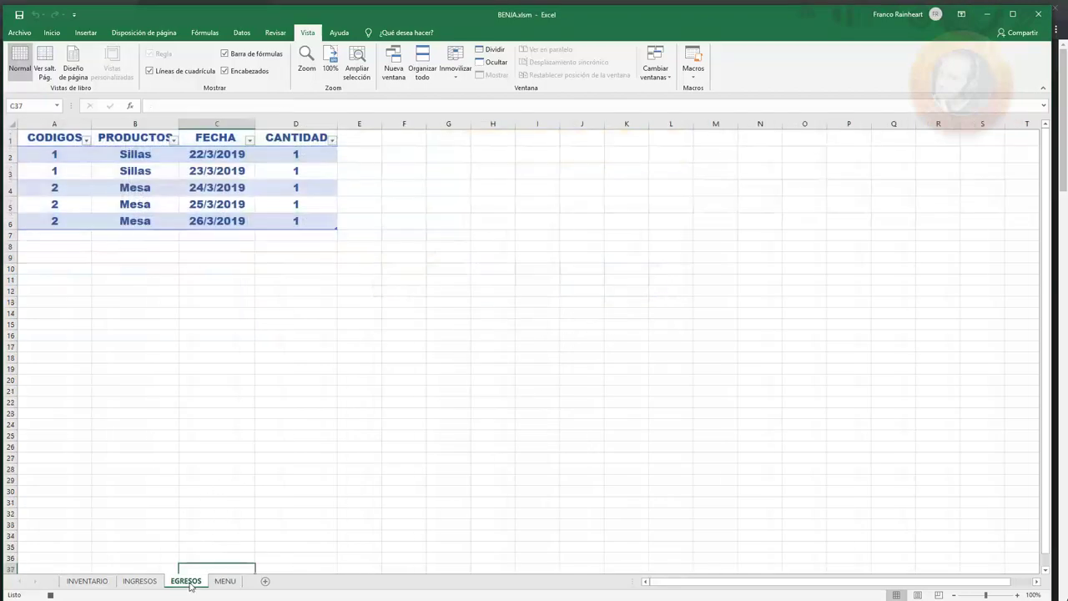
Insert a new empty row at row 7 on EGRESOS, then switch back to MENU
left_click(8, 235)
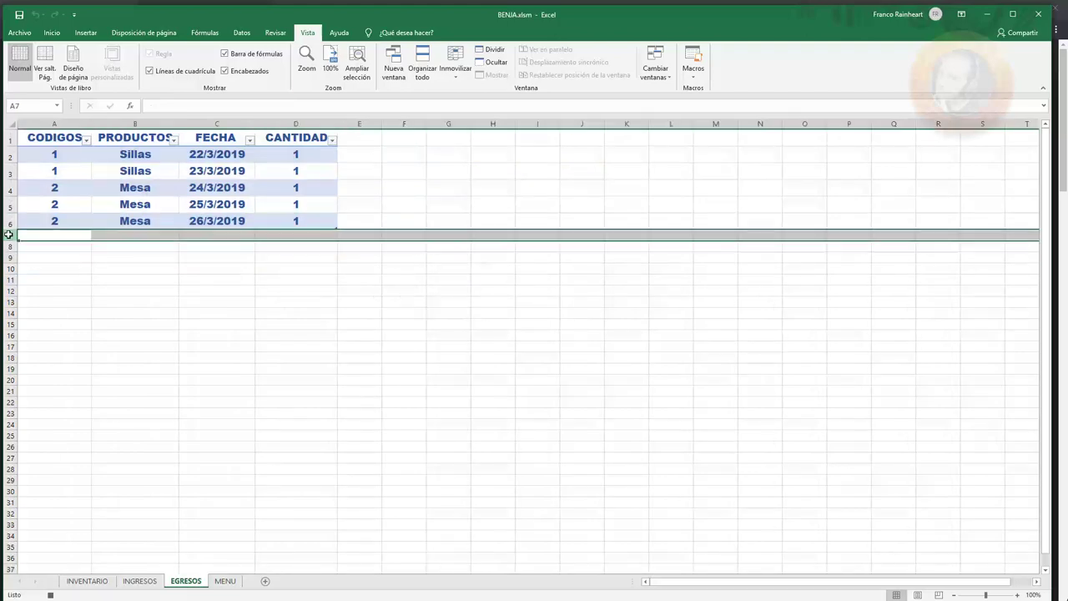
right_click(6, 235)
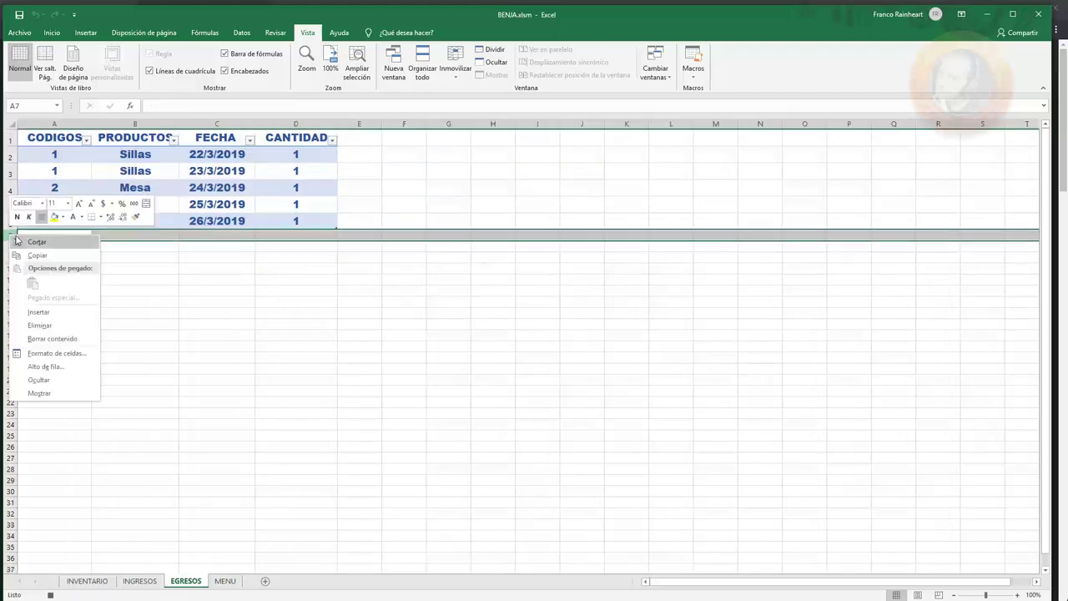
left_click(60, 313)
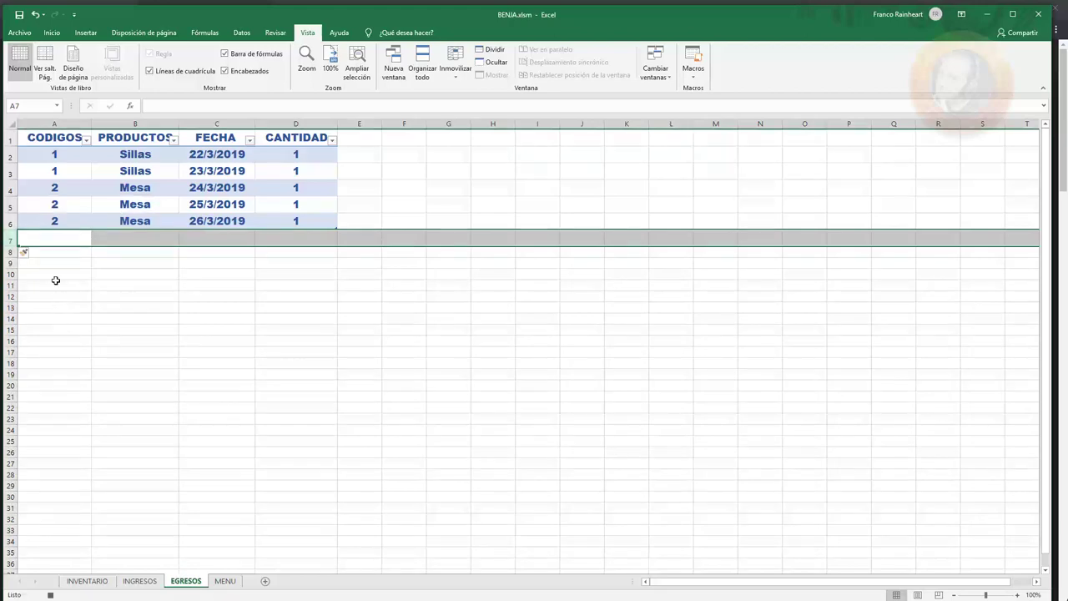
left_click(224, 582)
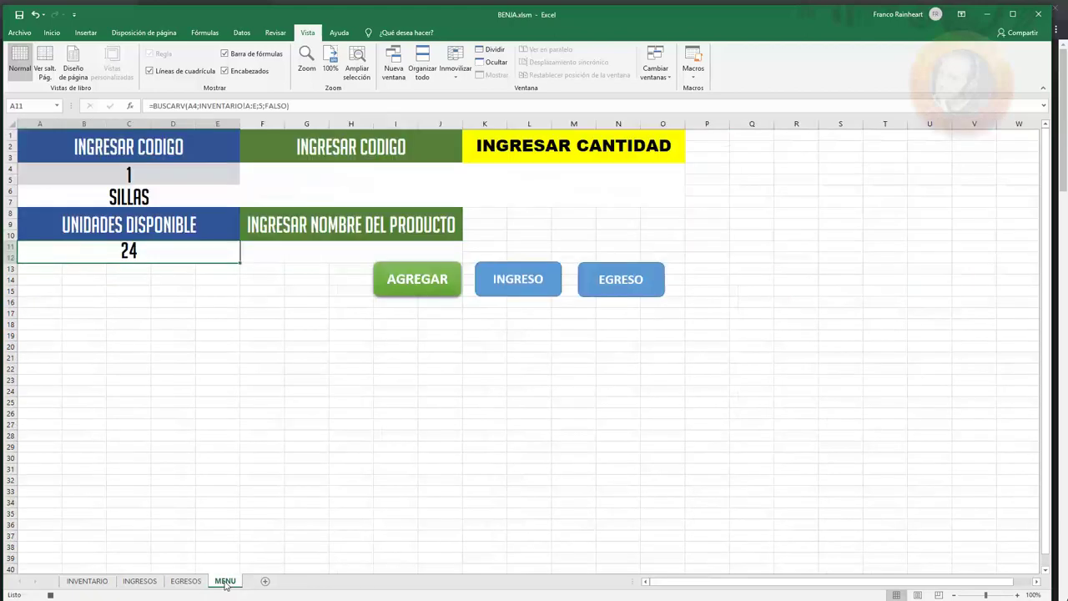
Copy MENU cell Q1 (=K4) and paste it as values into EGRESOS cell D7
left_click(752, 135)
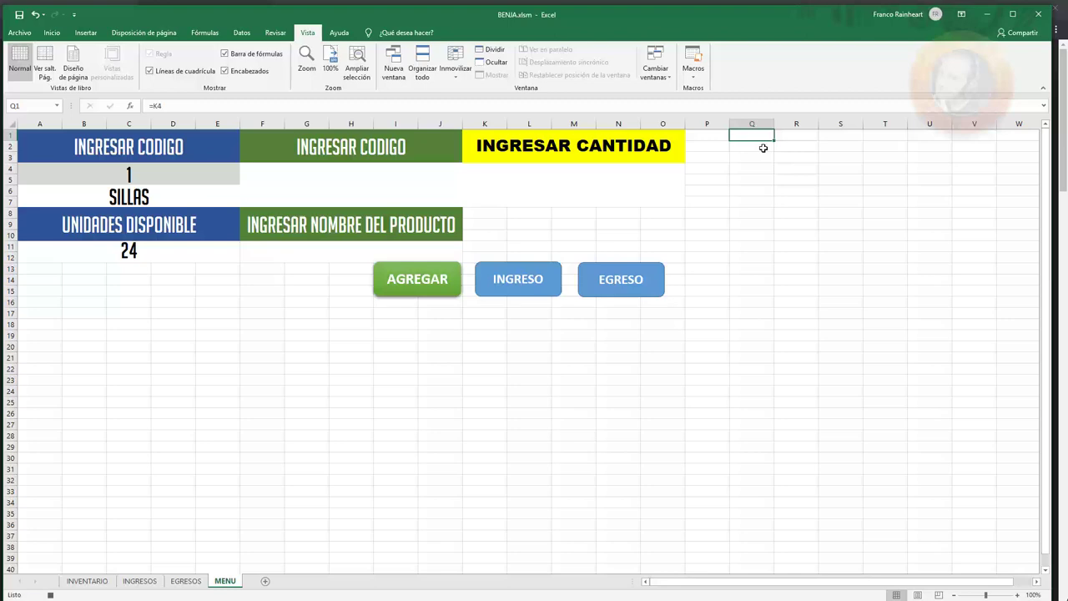
key("ctrl+c")
left_click(185, 582)
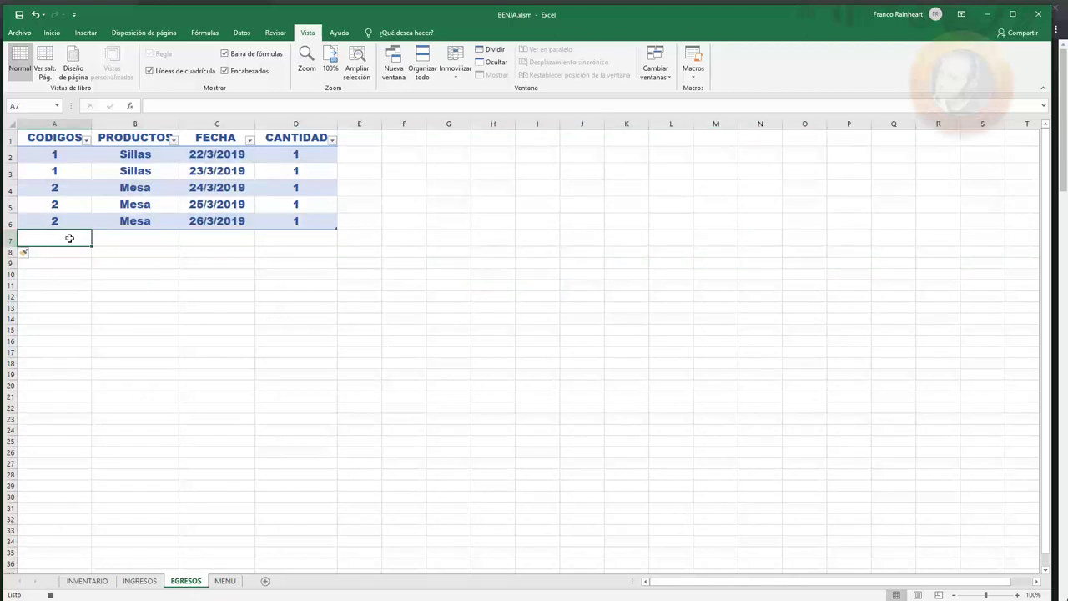
left_click(292, 235)
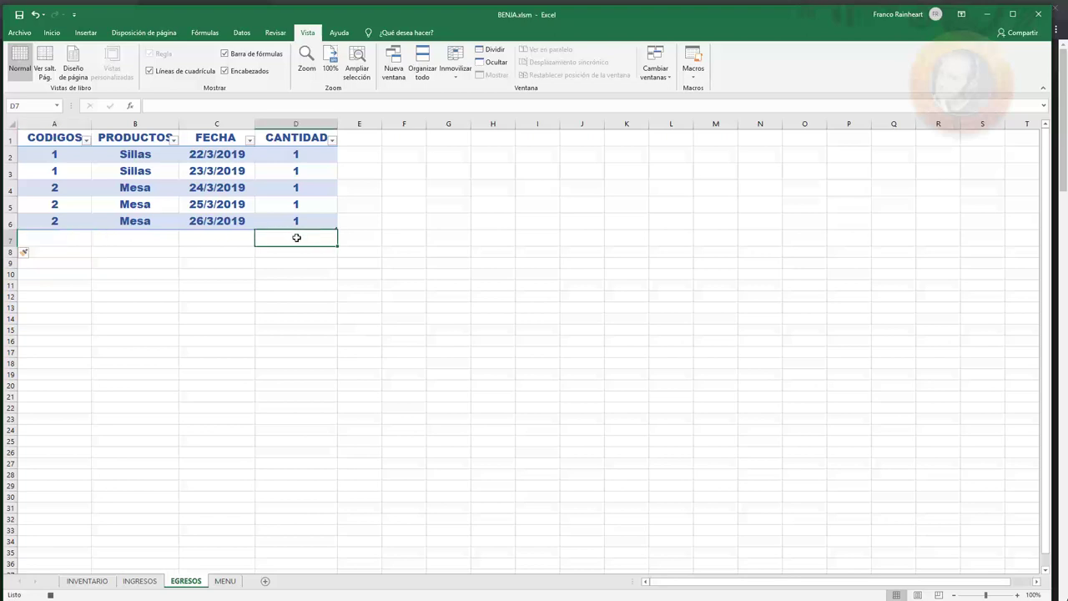
right_click(297, 238)
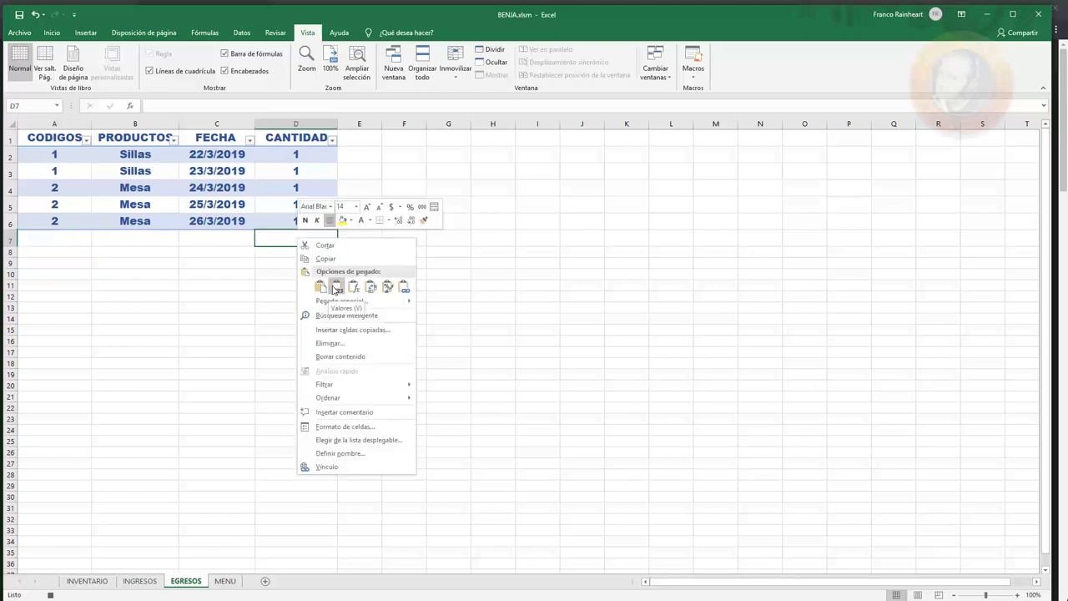
left_click(336, 288)
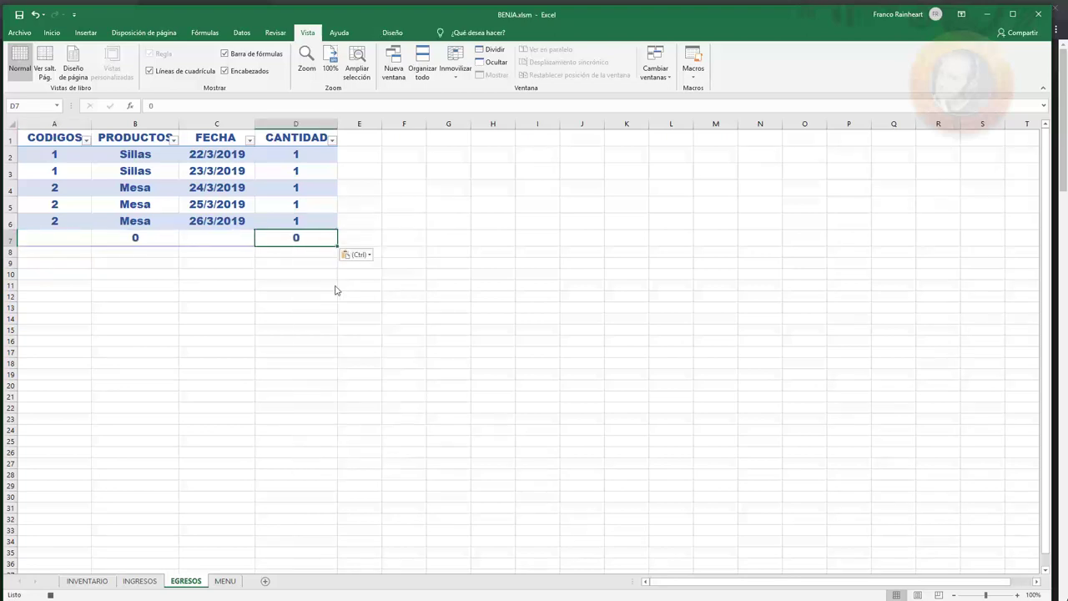
left_click(225, 581)
Paste MENU cell Q2's product code as a value into EGRESOS A7, confirming B7 shows Sillas
left_click(760, 149)
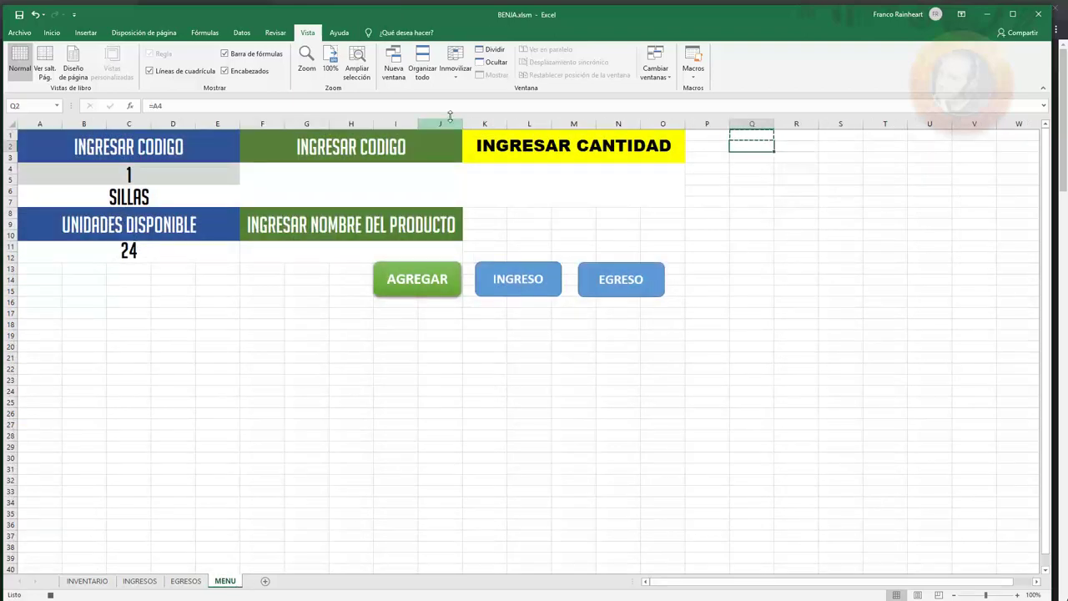
key("F2")
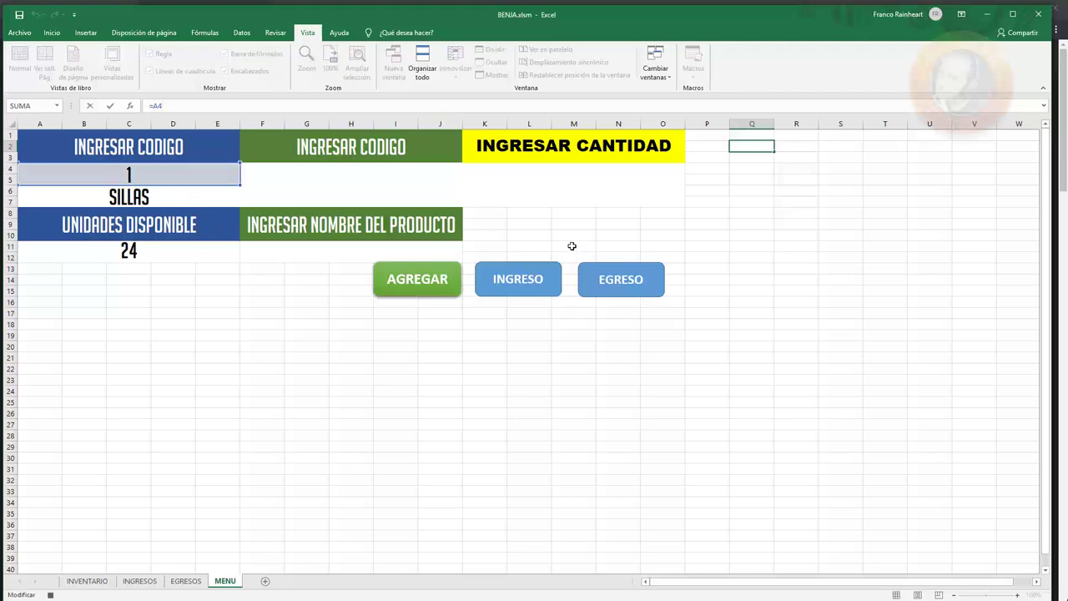
key("Return")
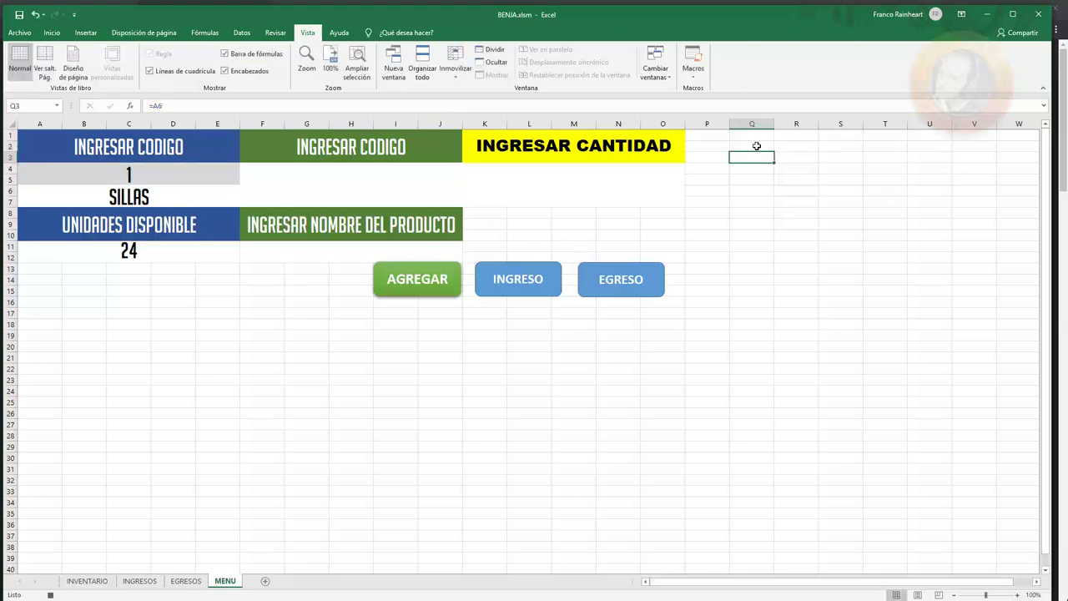
left_click(756, 146)
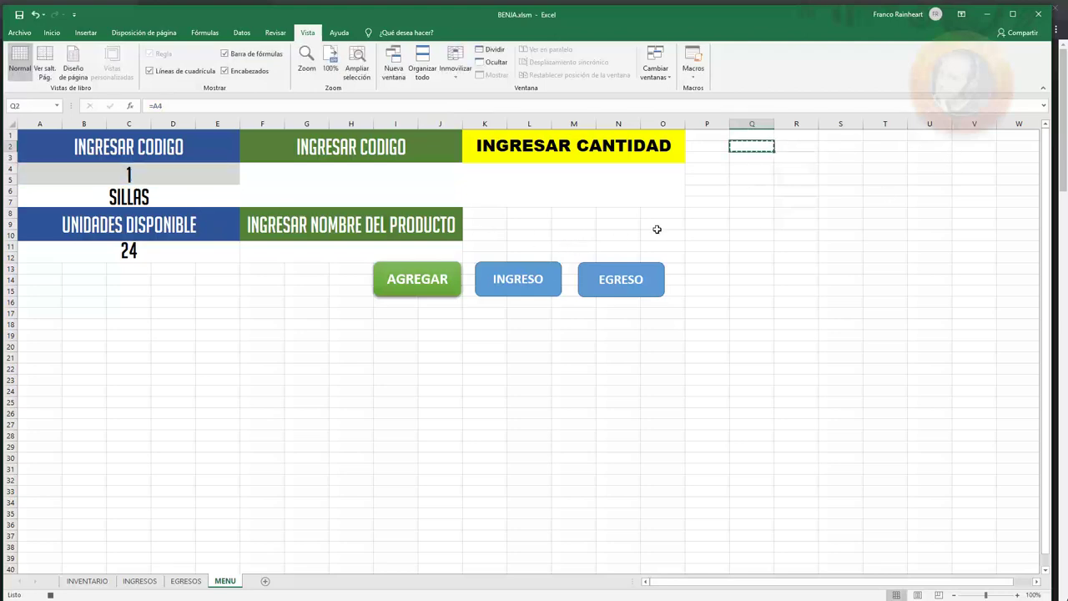
left_click(185, 580)
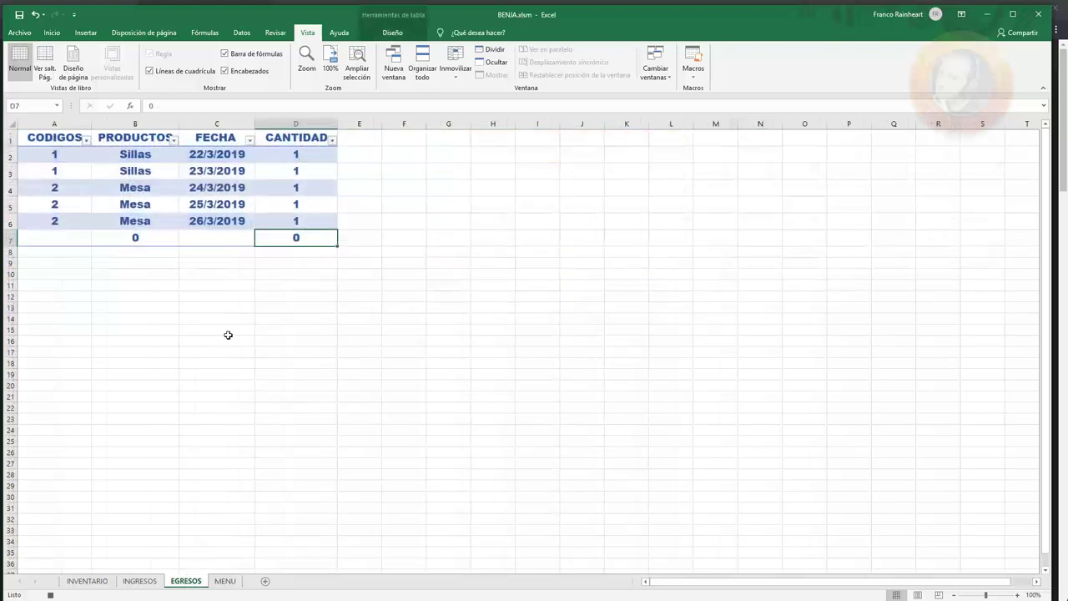
left_click(90, 240)
right_click(68, 242)
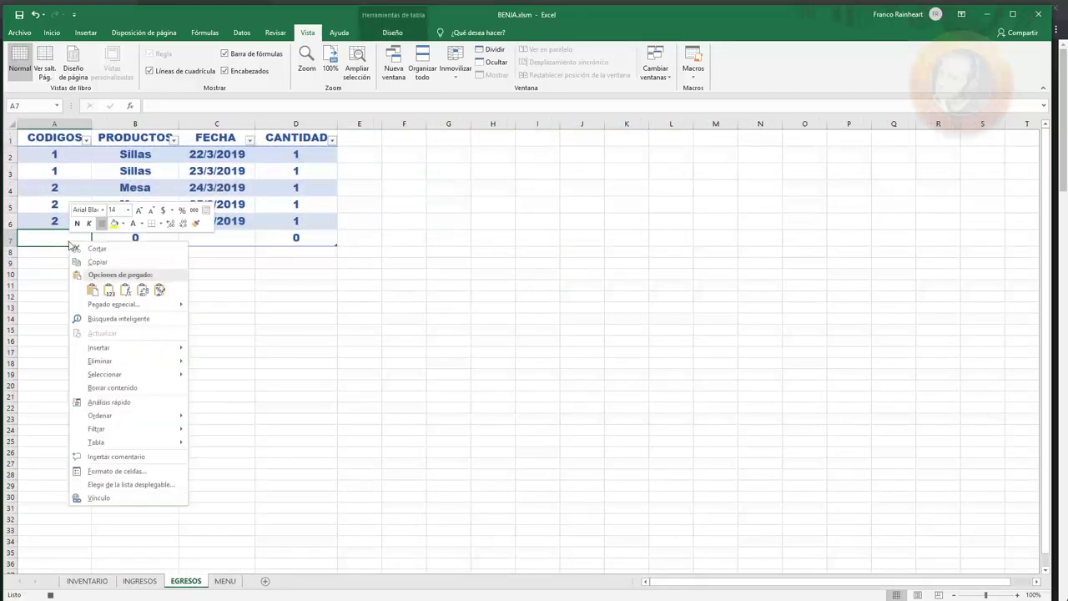
left_click(112, 292)
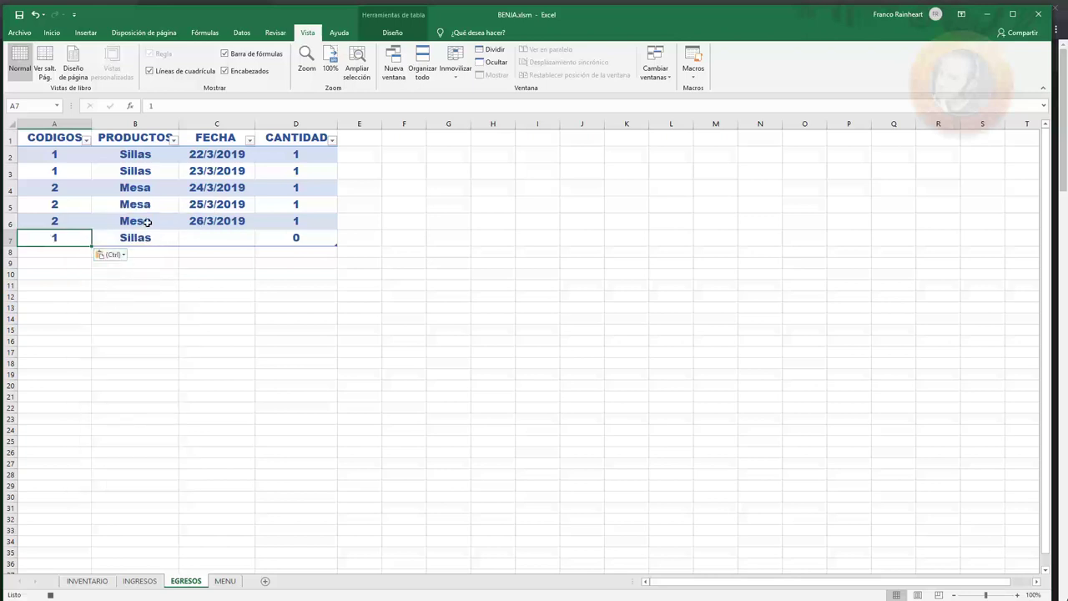
left_click(148, 222)
left_click(134, 238)
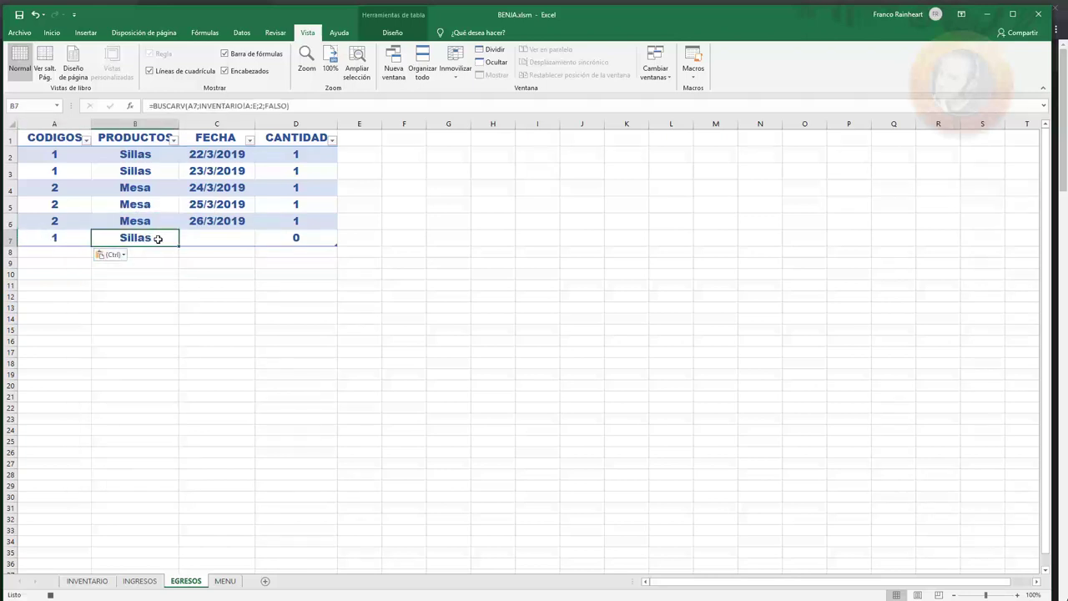
left_click(223, 581)
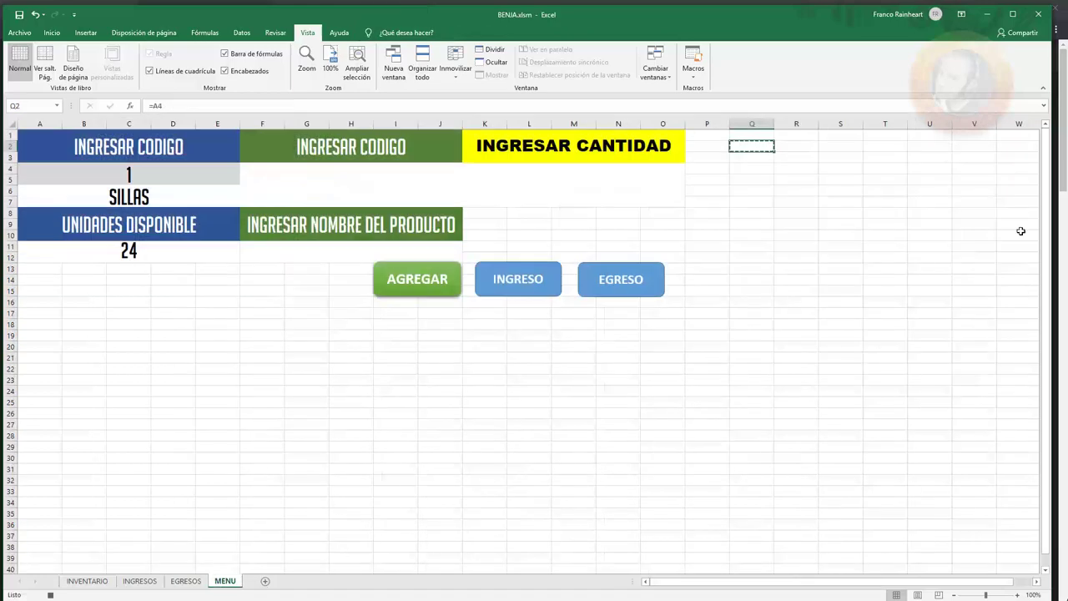
Select N22 as the final cell and stop recording the EGRES macro
left_click(653, 185)
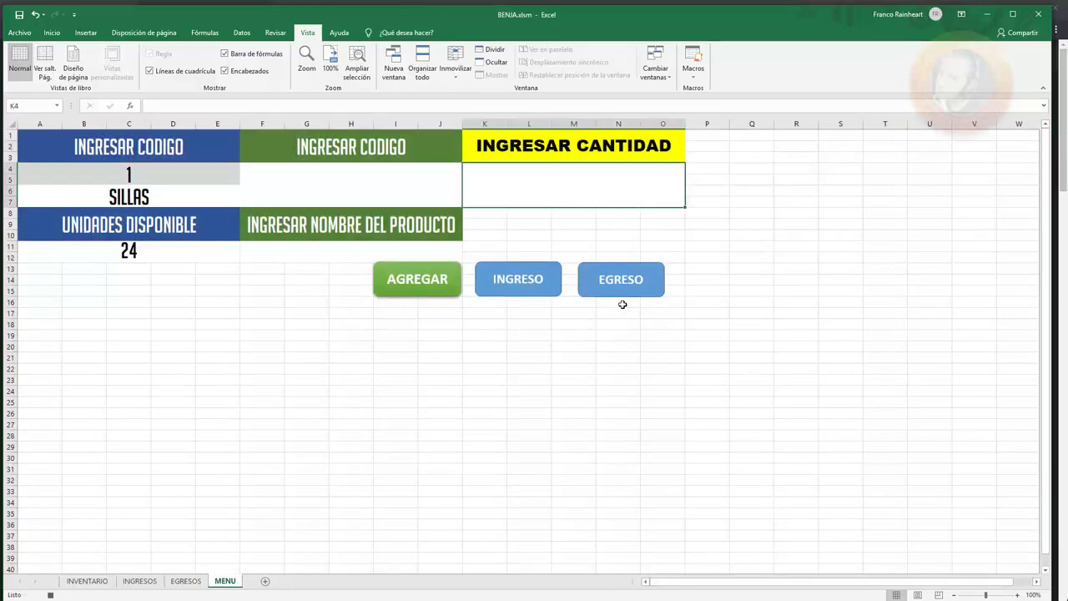
left_click(605, 368)
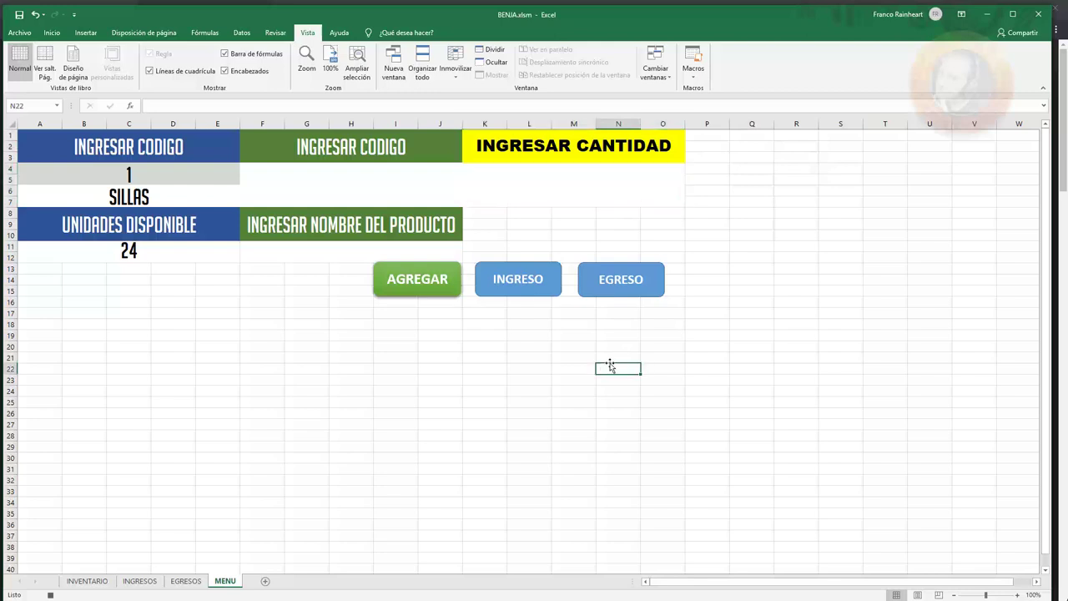
left_click(693, 71)
left_click(736, 107)
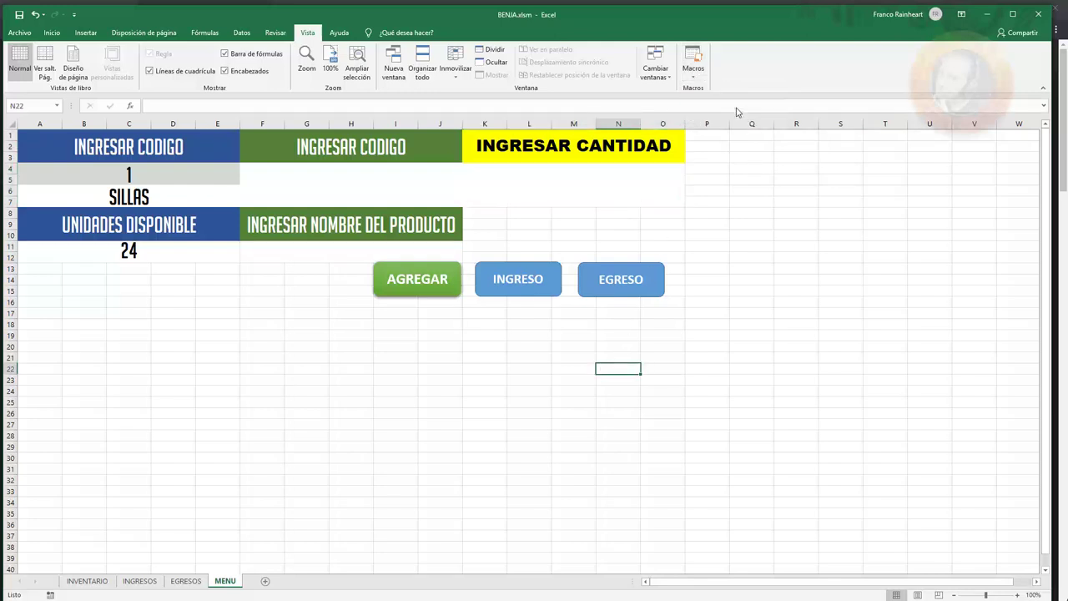
Assign the EGRES macro to the EGRESO button on the MENU sheet
right_click(657, 280)
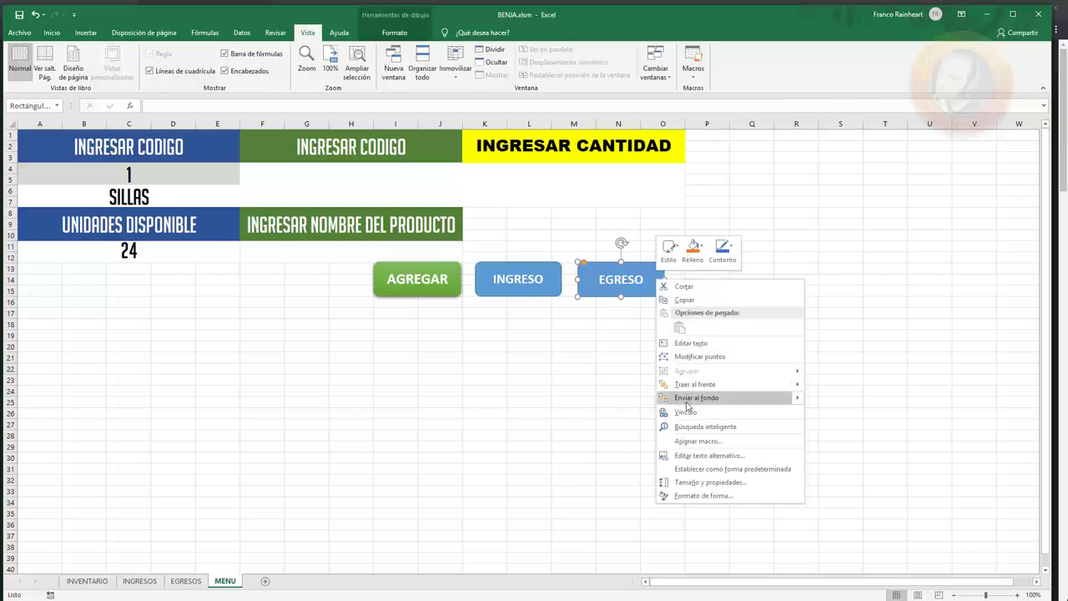
left_click(698, 441)
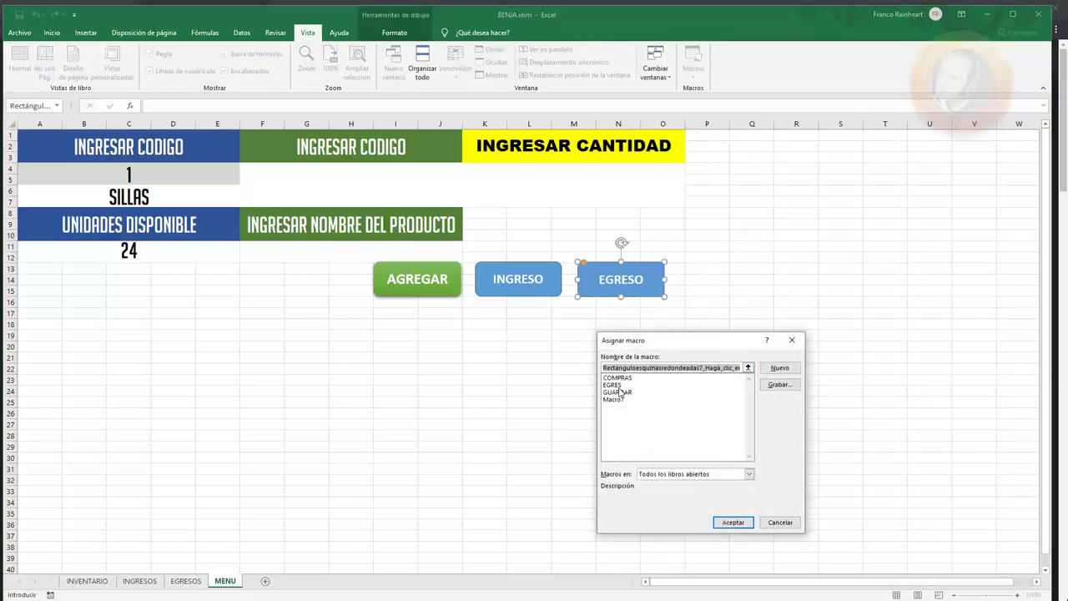
left_click(618, 384)
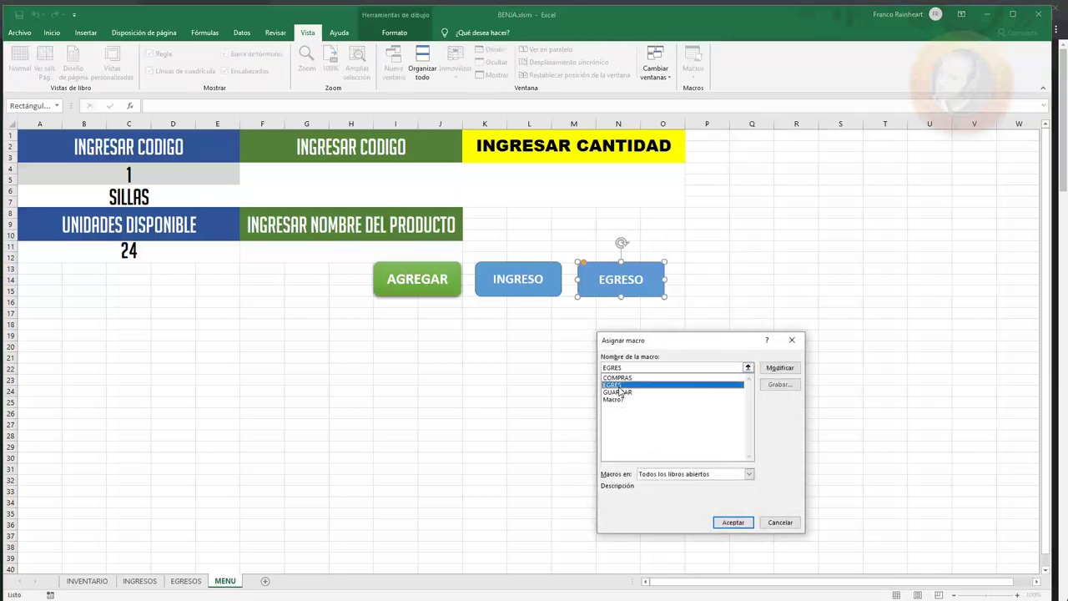
left_click(734, 523)
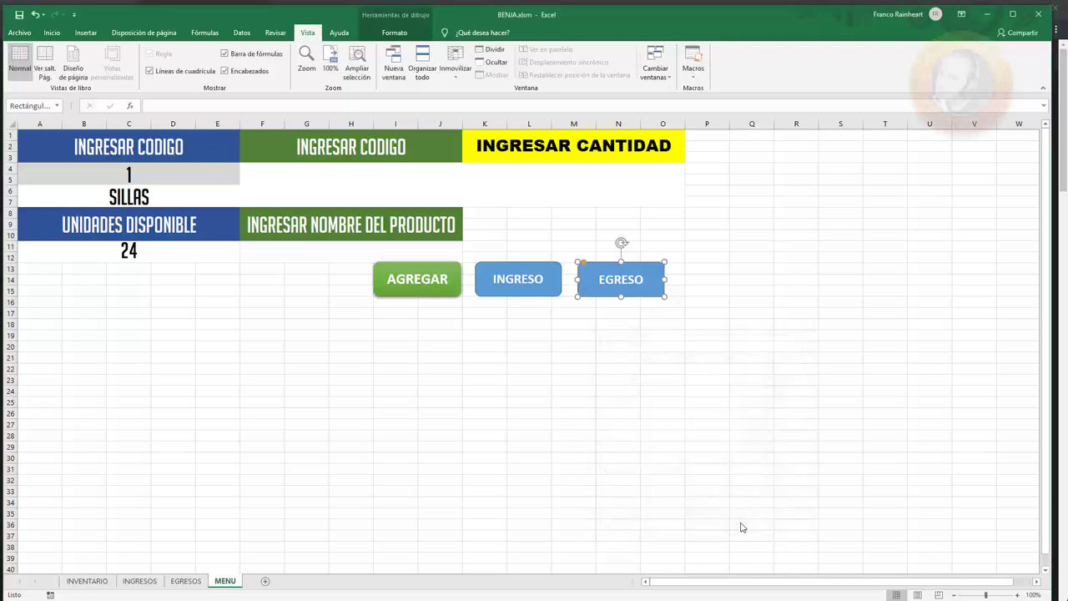
left_click(665, 445)
left_click(564, 183)
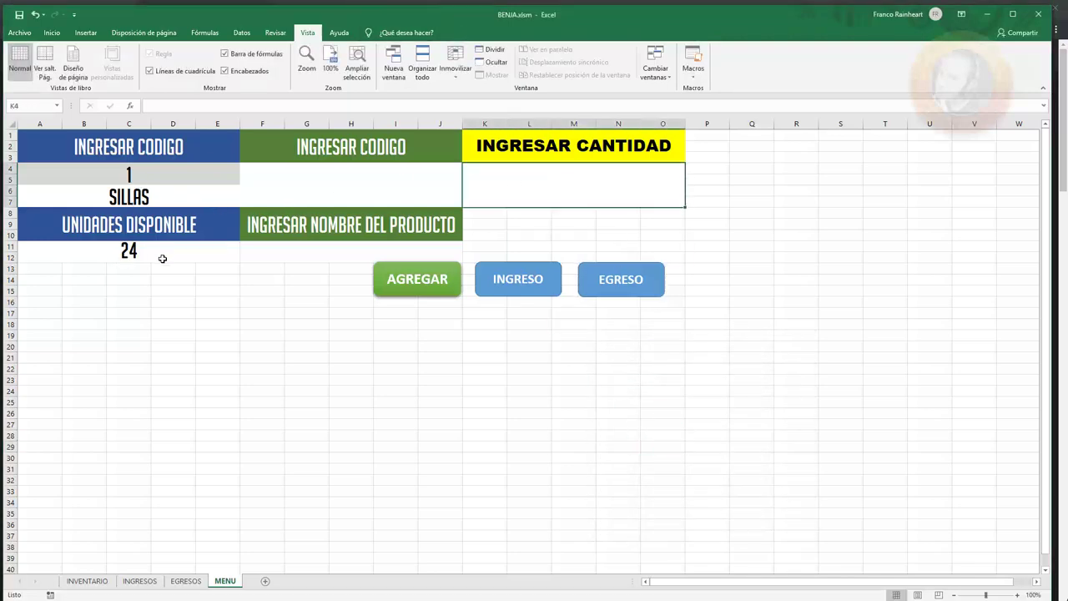
Withdraw 12 units of Sillas with the EGRESO button
left_click(603, 181)
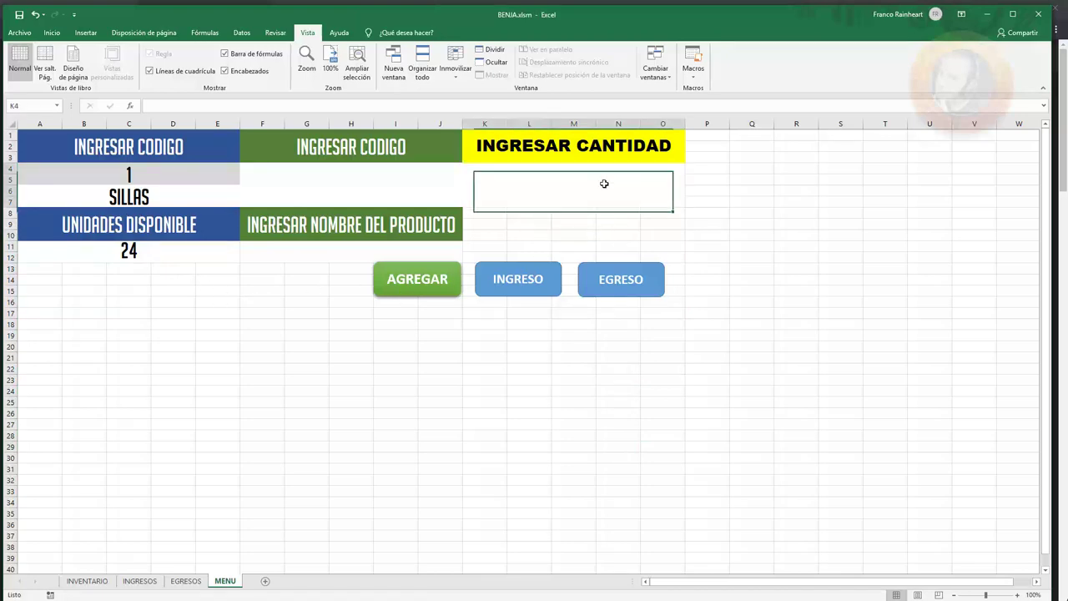
type("12")
left_click(668, 223)
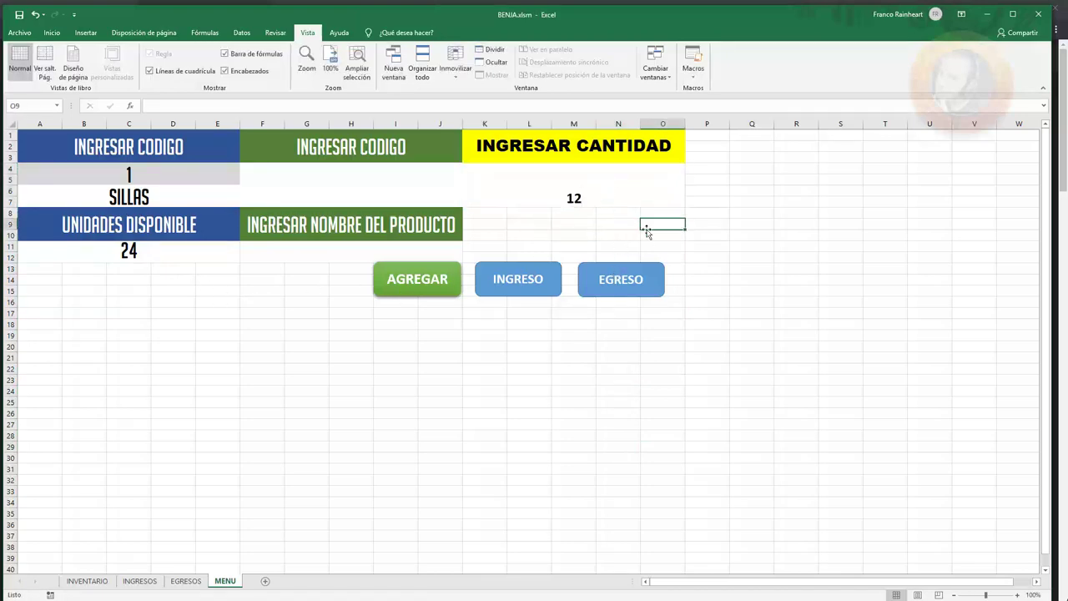
left_click(615, 278)
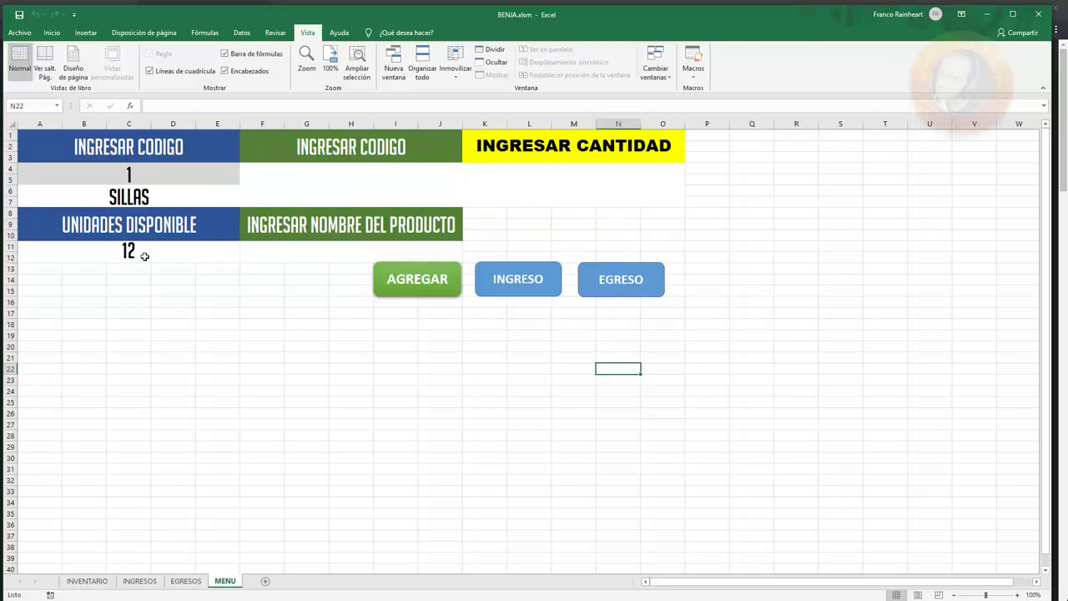
Withdraw 6 more Sillas, leaving 6 available, and review the EGRESOS log
left_click(636, 188)
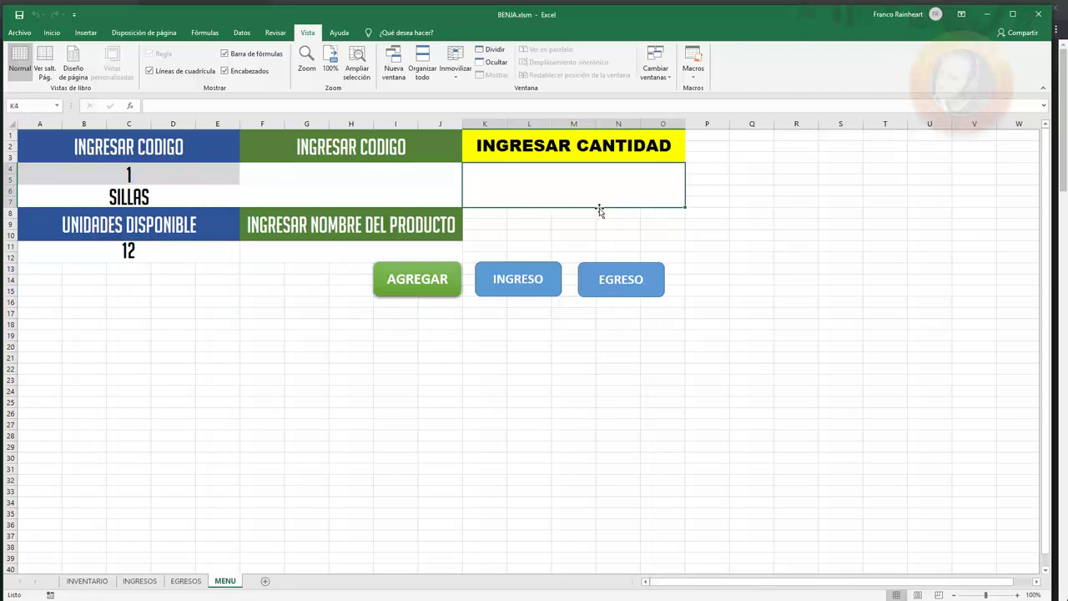
type("6")
left_click(586, 224)
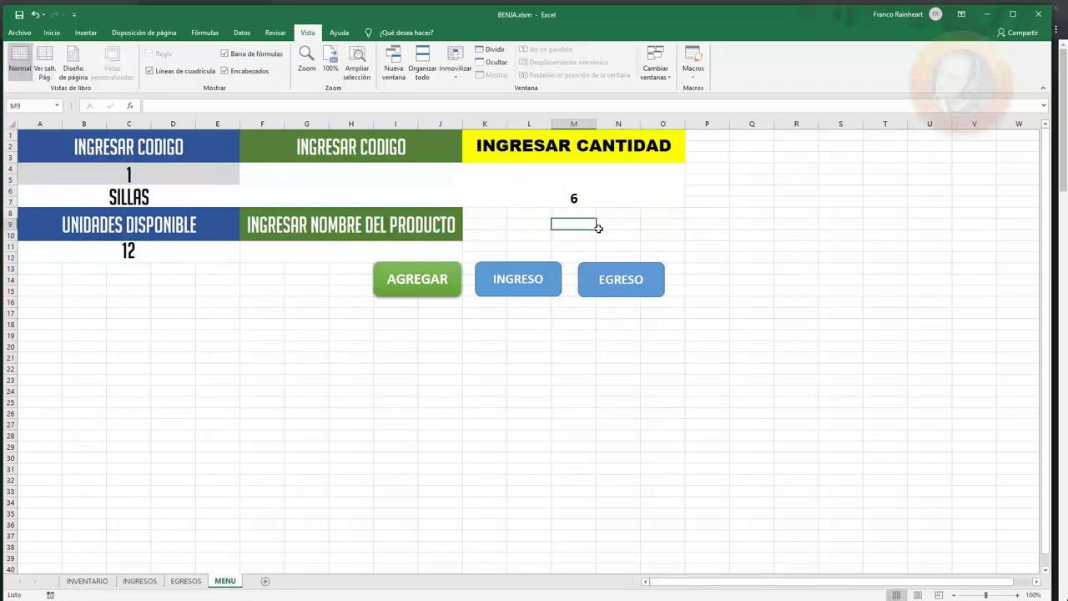
left_click(610, 280)
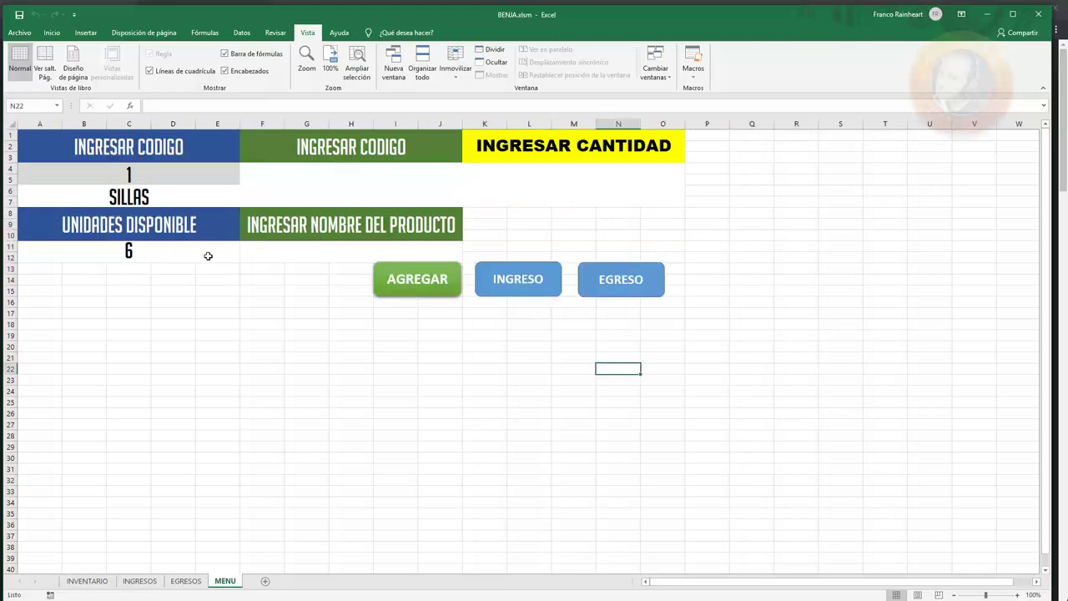
left_click(186, 581)
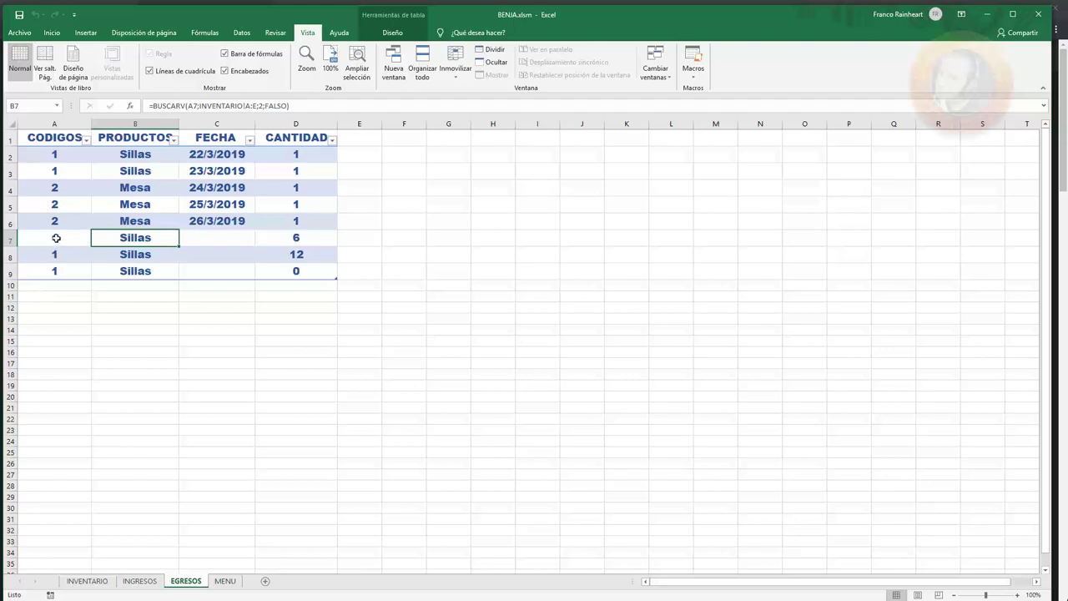
left_click(226, 580)
Enter code 2 and quantity 4, run EGRESO so MESA drops to 11, and check EGRESOS
left_click(183, 177)
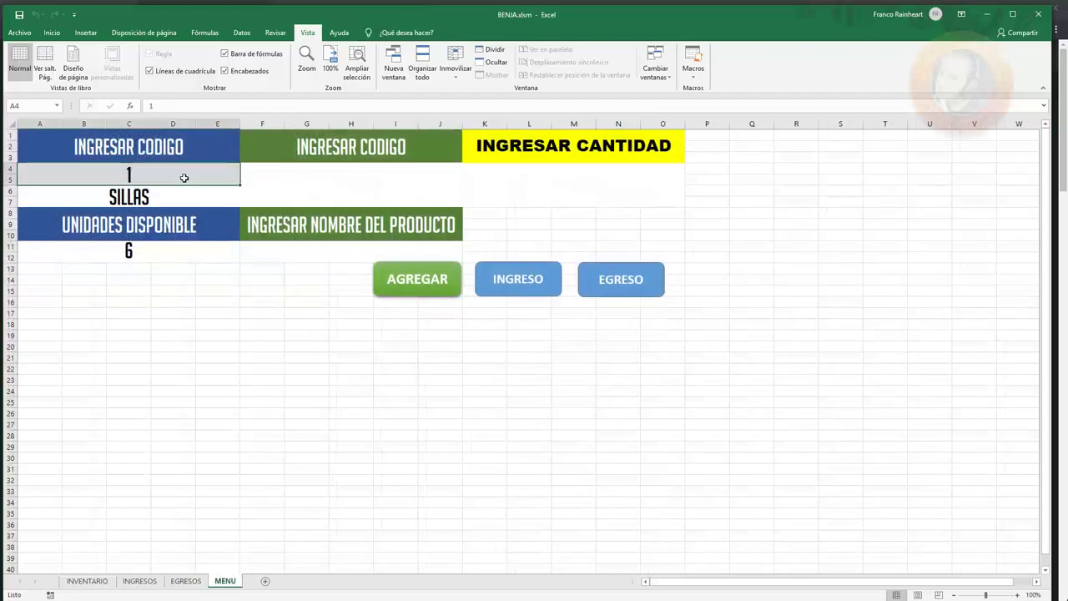
type("2")
left_click(569, 177)
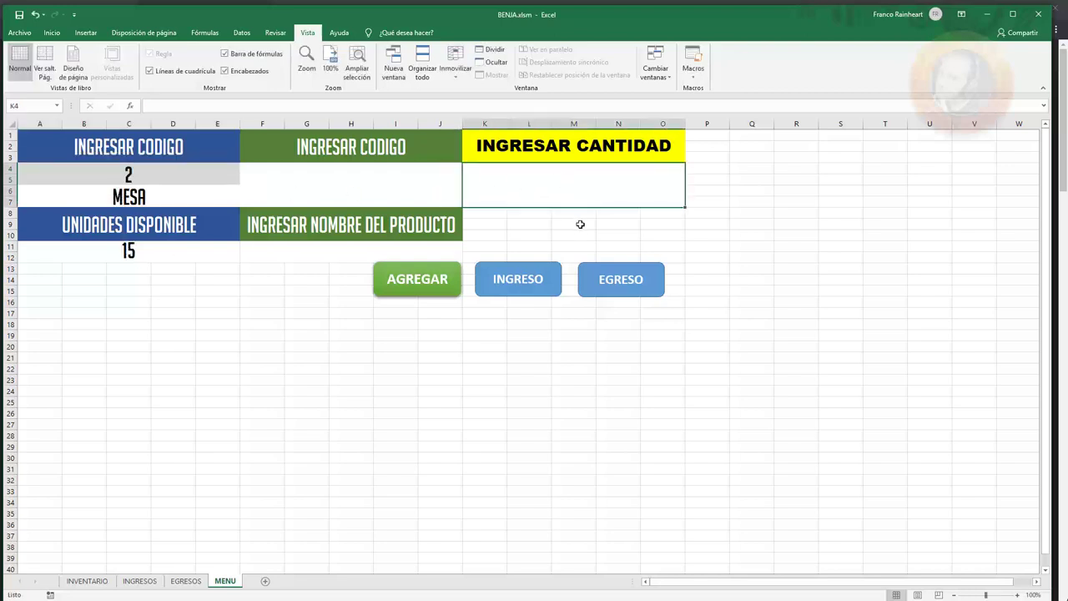
type("4")
left_click(606, 222)
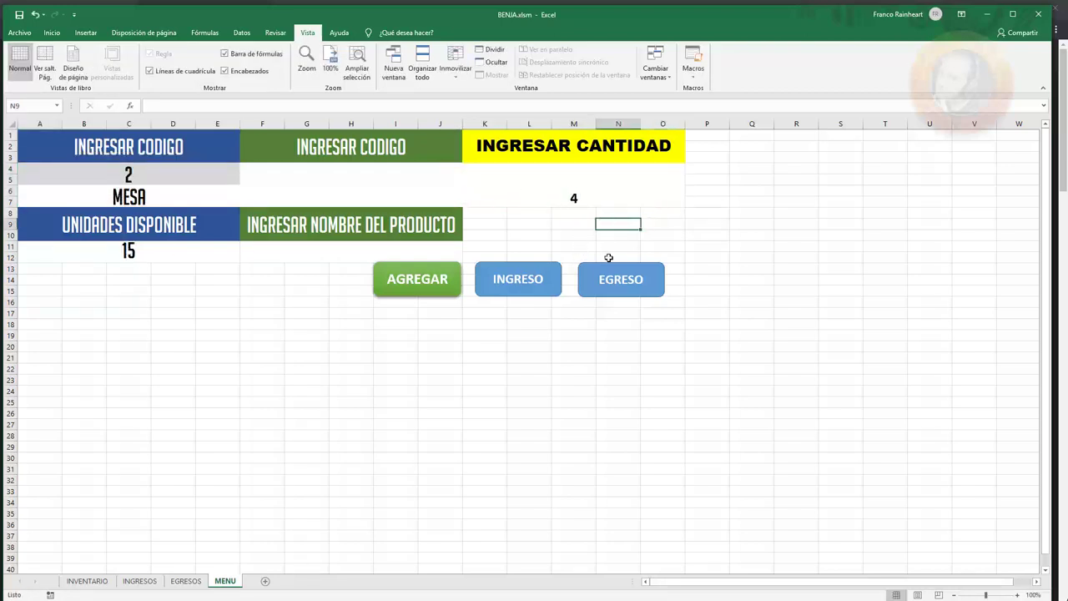
left_click(612, 282)
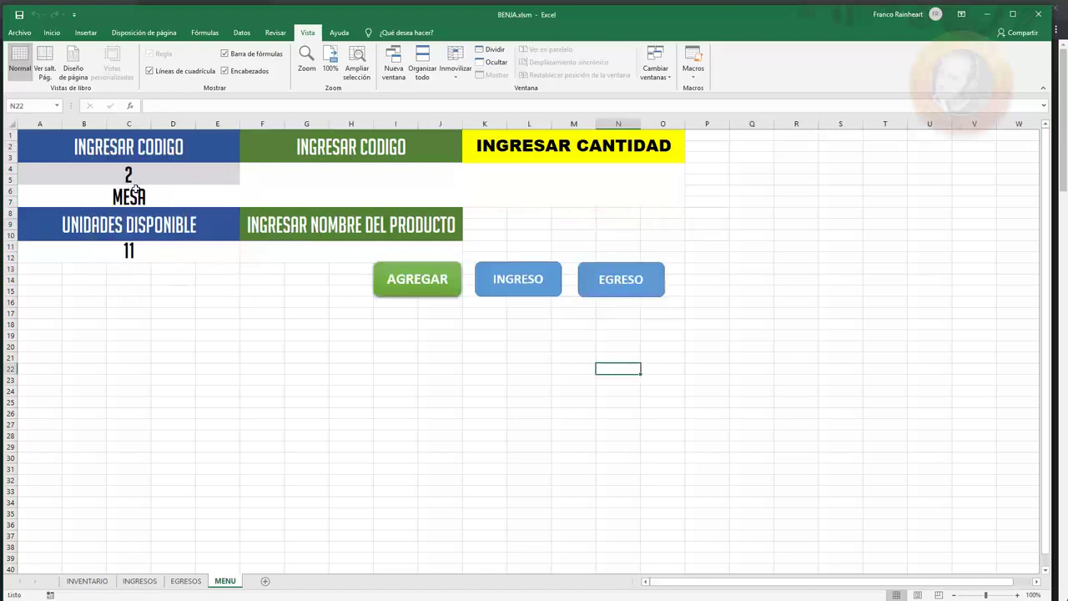
left_click(185, 582)
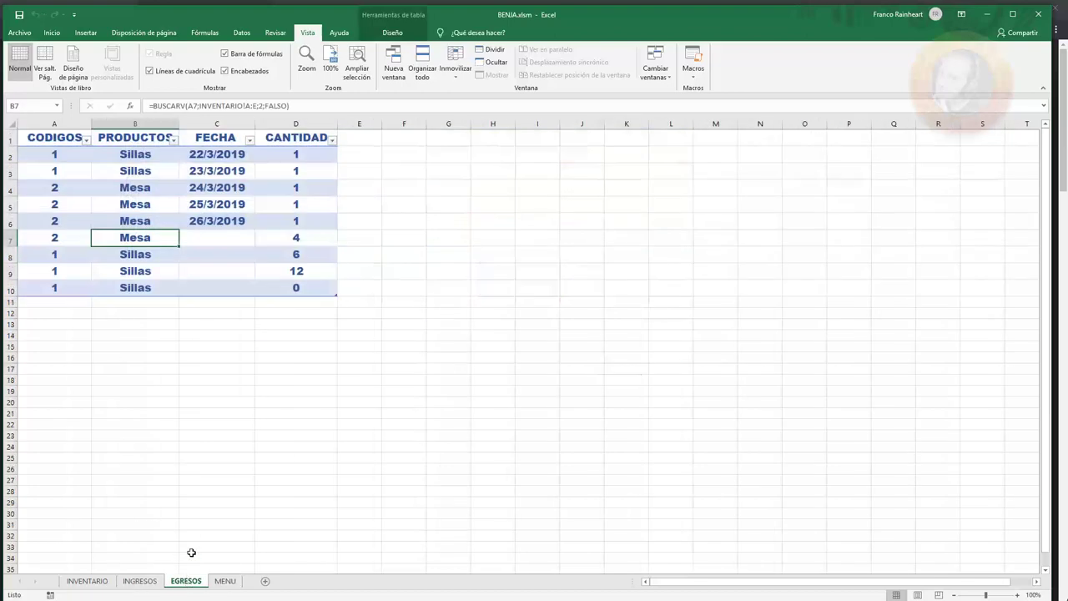
left_click(225, 581)
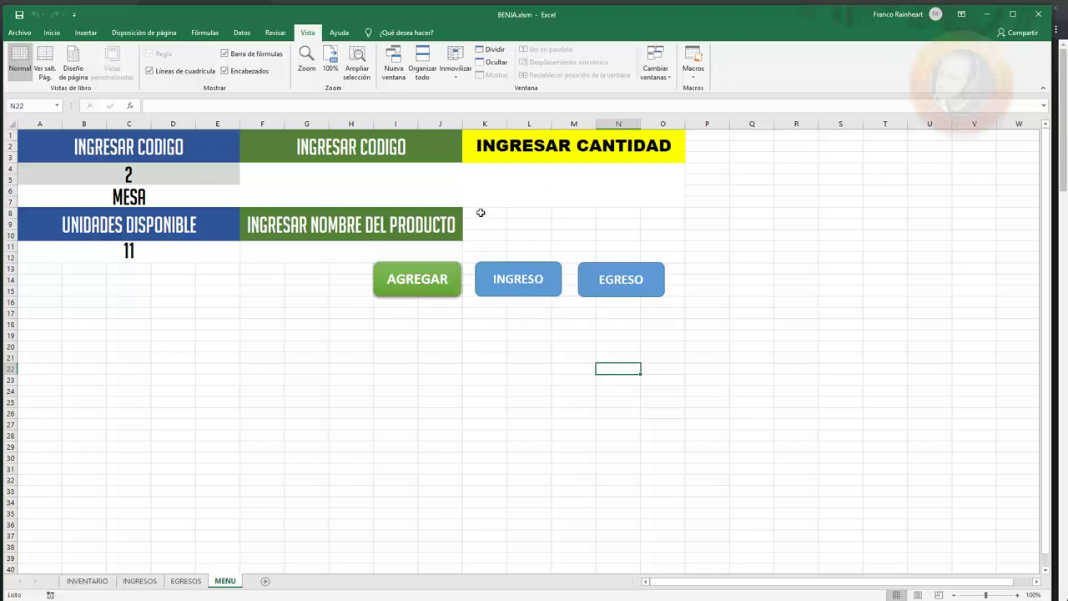
Merge K8:O8 into a yellow FECHAS heading, bold at font size 14
left_click_drag(480, 211, 665, 210)
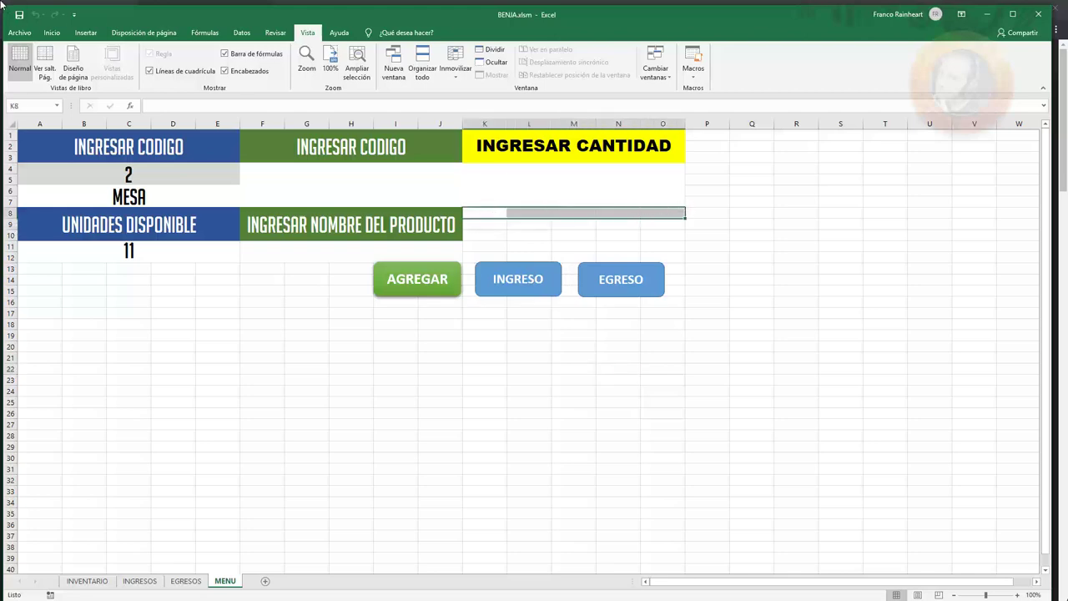
left_click(53, 34)
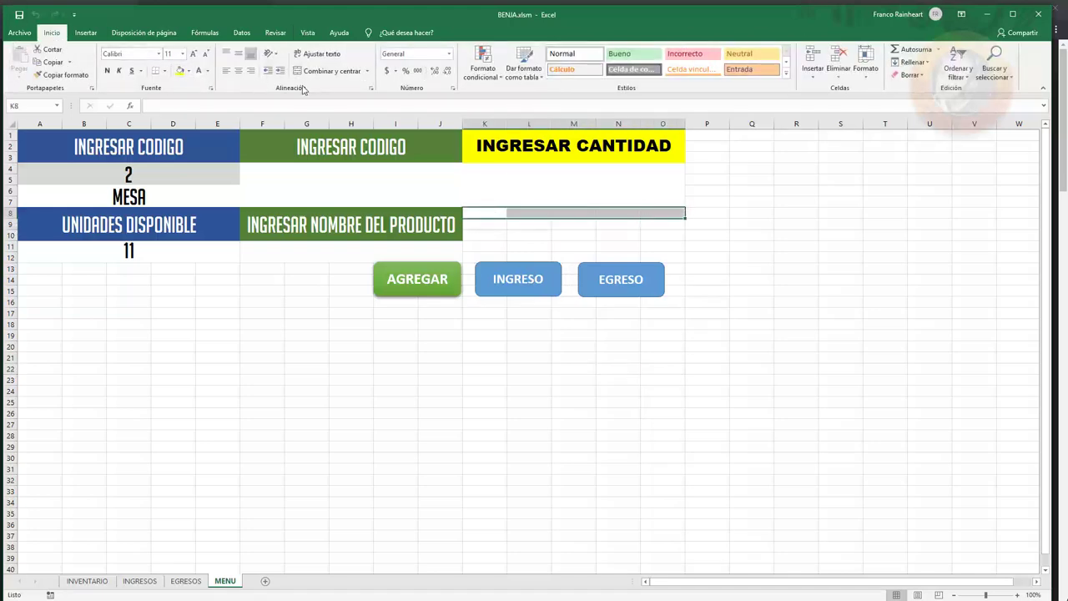
left_click(325, 73)
left_click(179, 71)
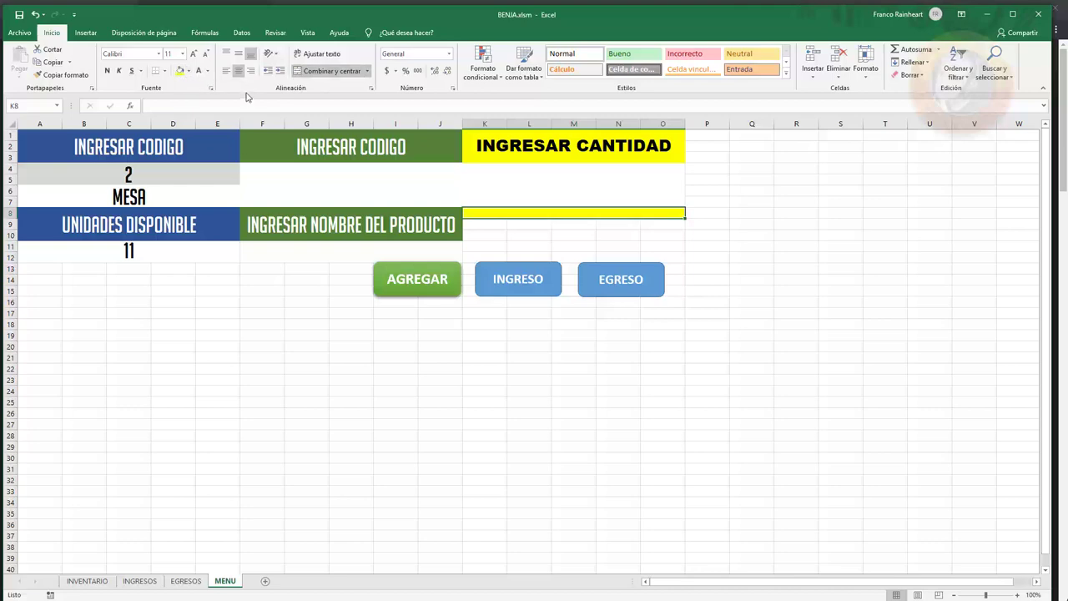
type("FE")
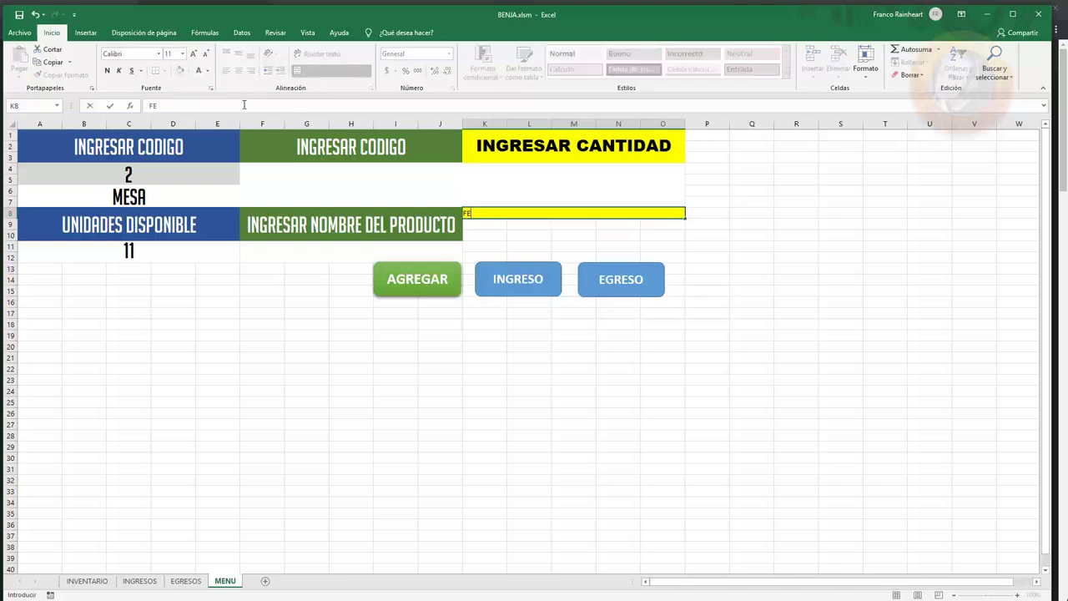
type("CHAS")
left_click(512, 231)
left_click(514, 218)
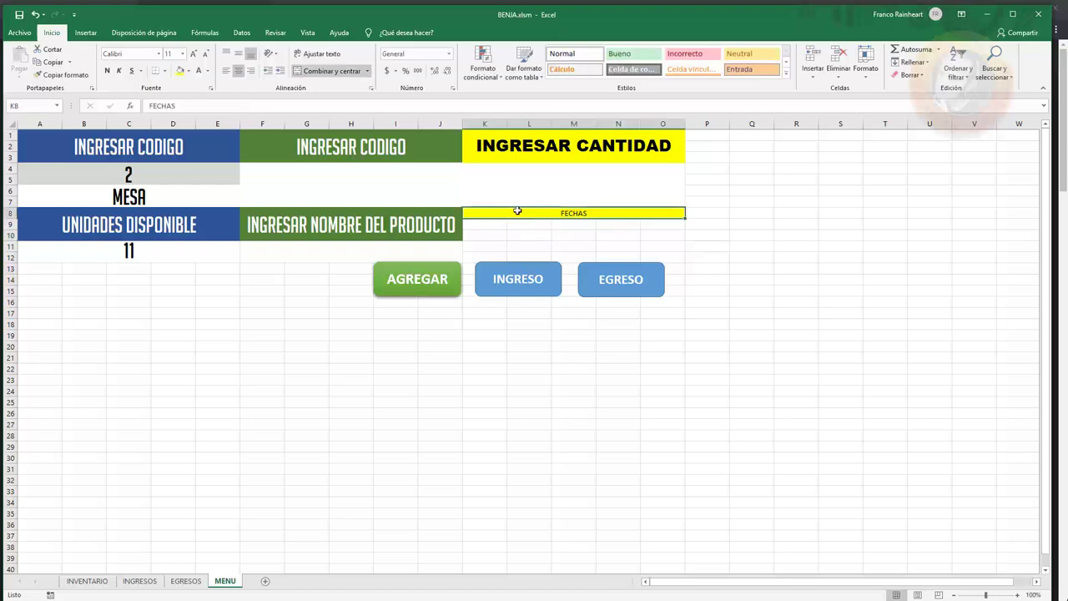
left_click(107, 70)
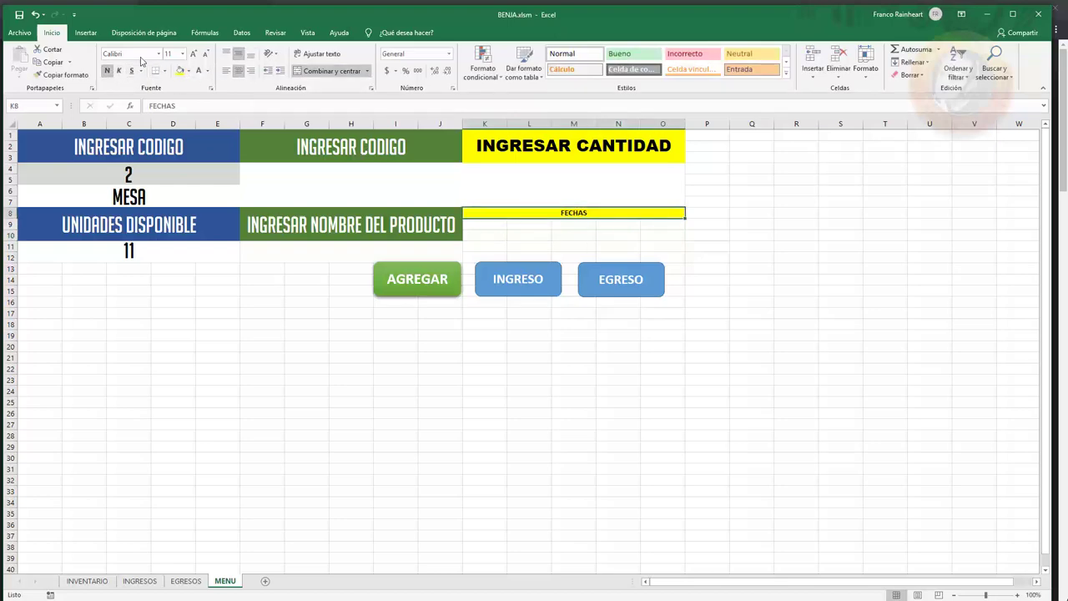
left_click(193, 53)
left_click(193, 53)
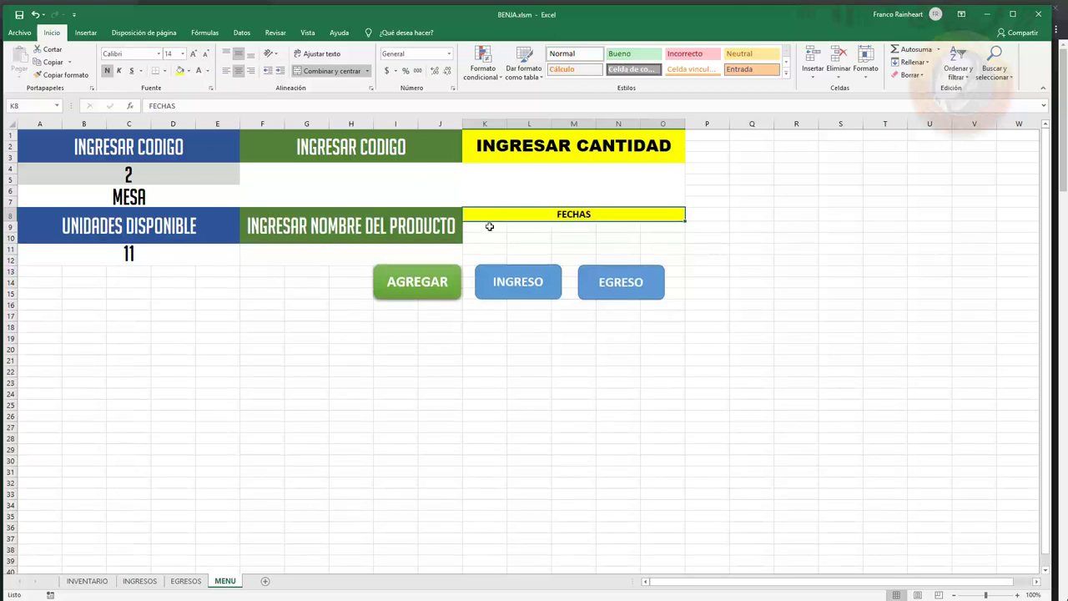
Merge K9:O10 into one date entry cell below the FECHAS heading
left_click_drag(490, 226, 647, 244)
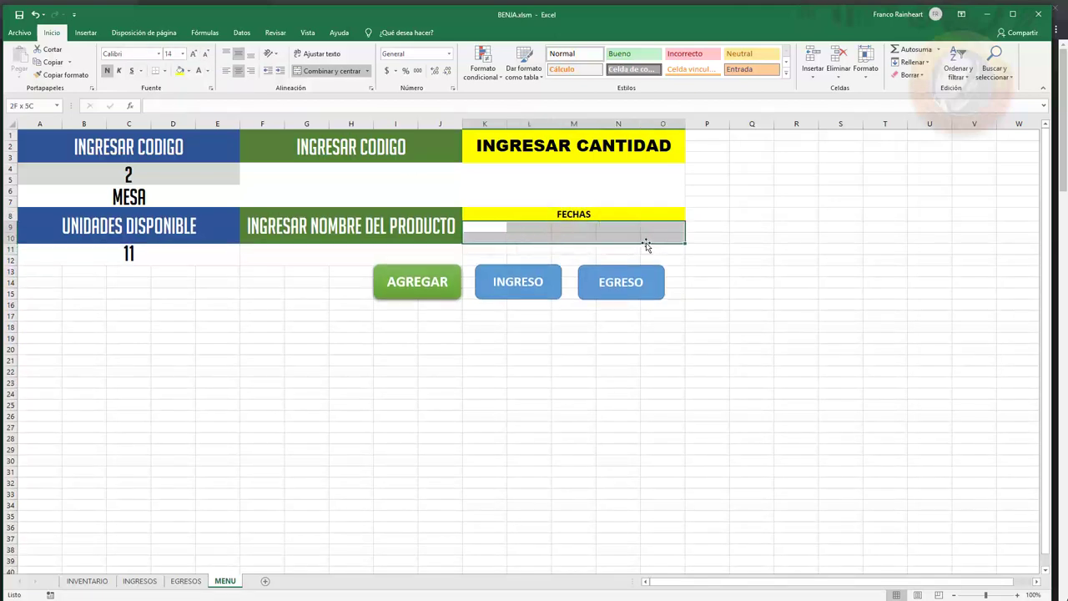
left_click(328, 71)
left_click(765, 246)
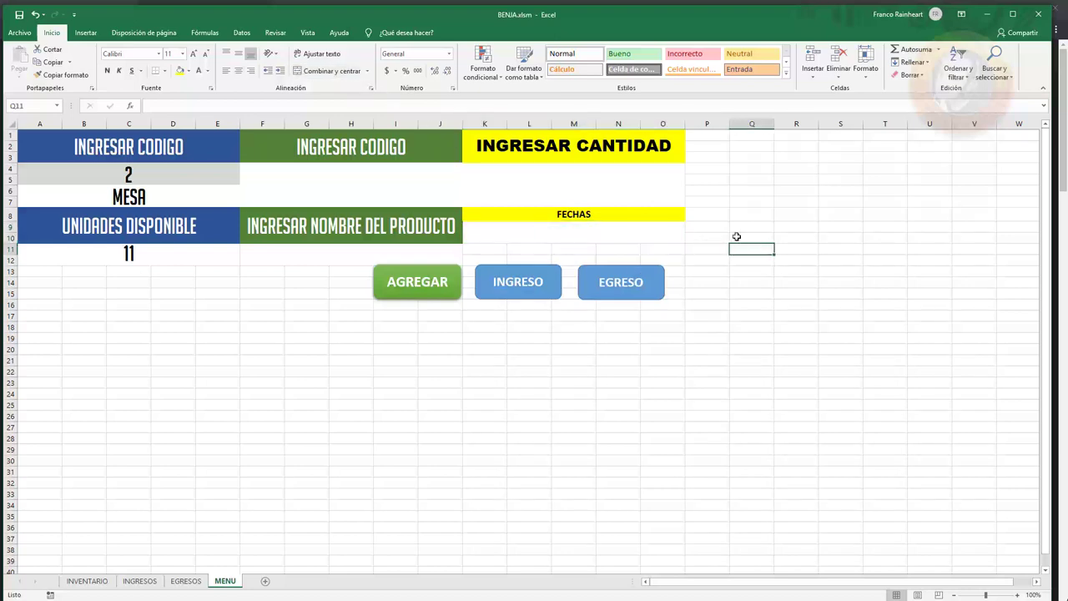
left_click(642, 232)
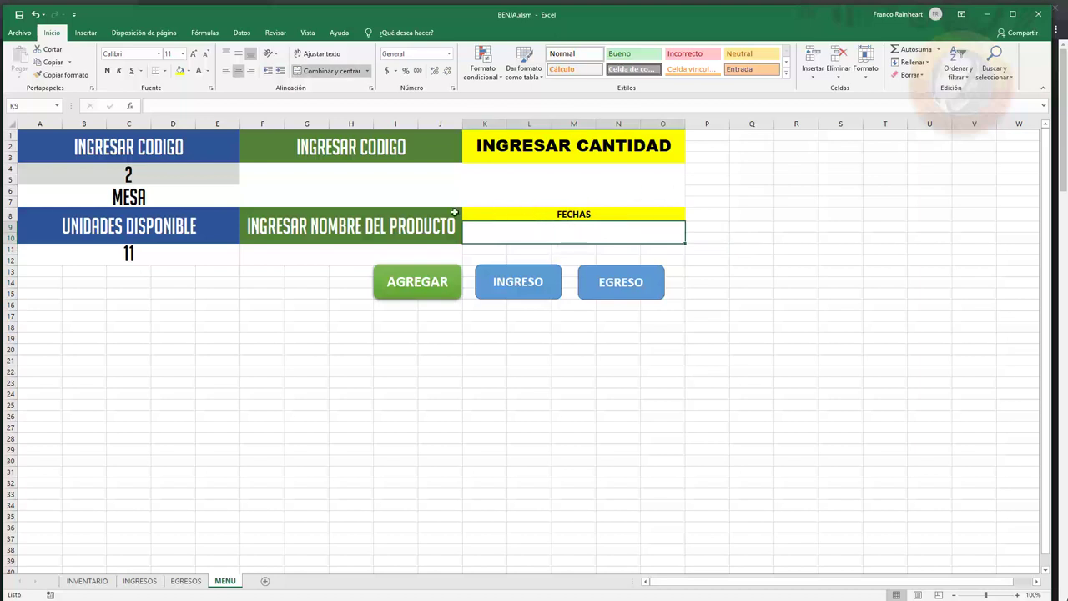
Enter the formula =K9 in MENU cell Q4 so it mirrors the FECHAS date cell, showing 0
left_click(774, 136)
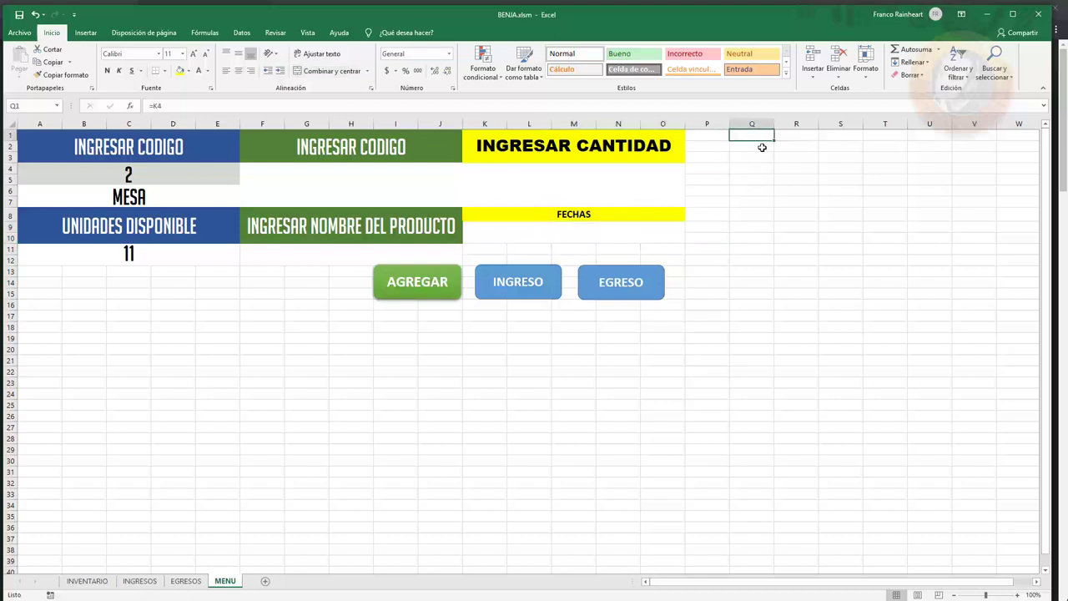
left_click(762, 146)
left_click(759, 157)
left_click(761, 172)
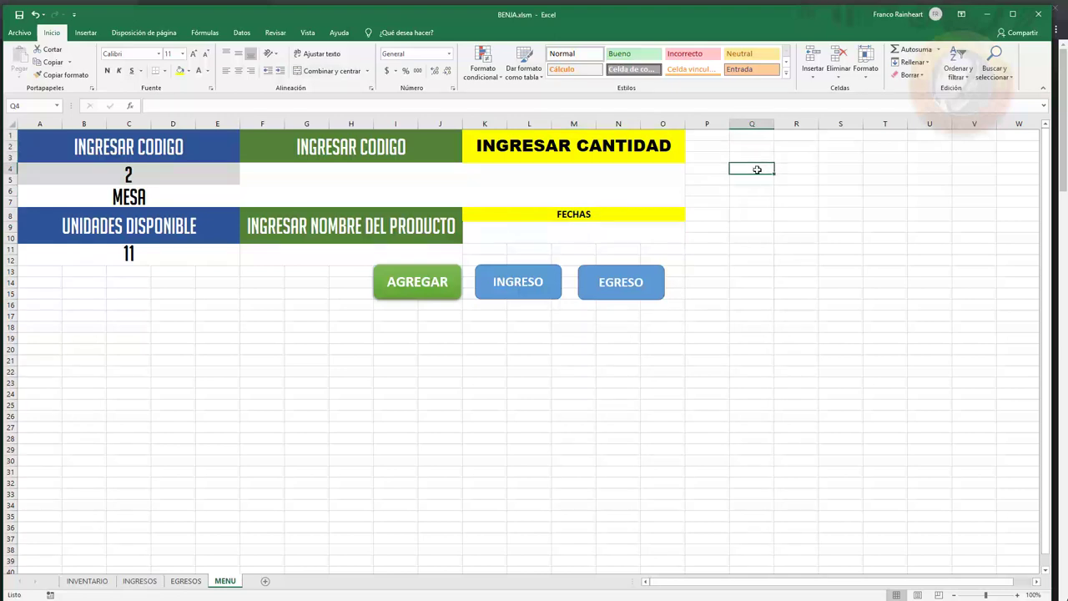
type("=0")
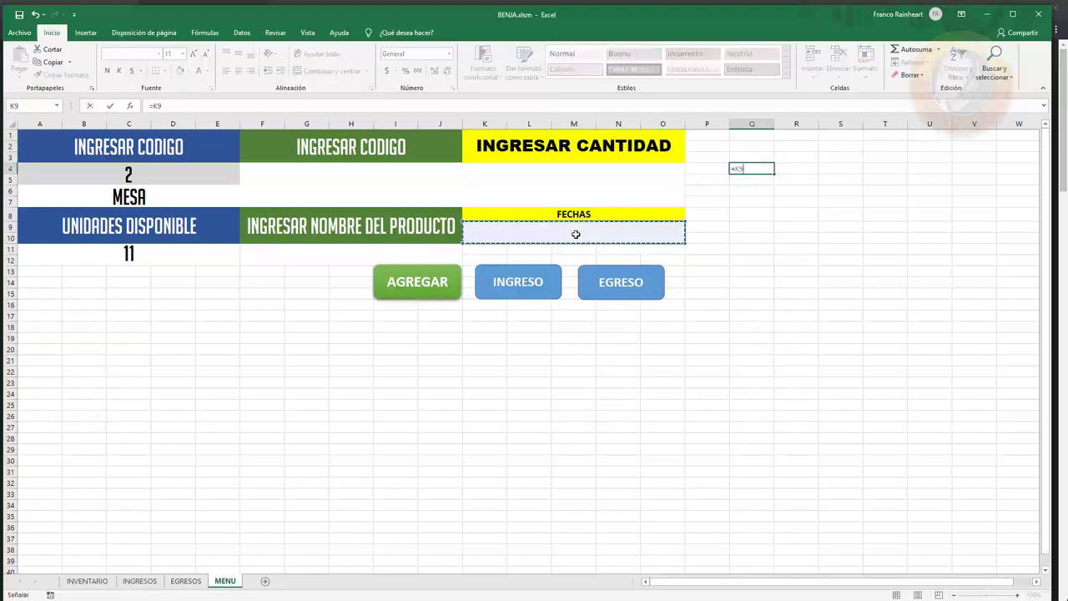
key("Return")
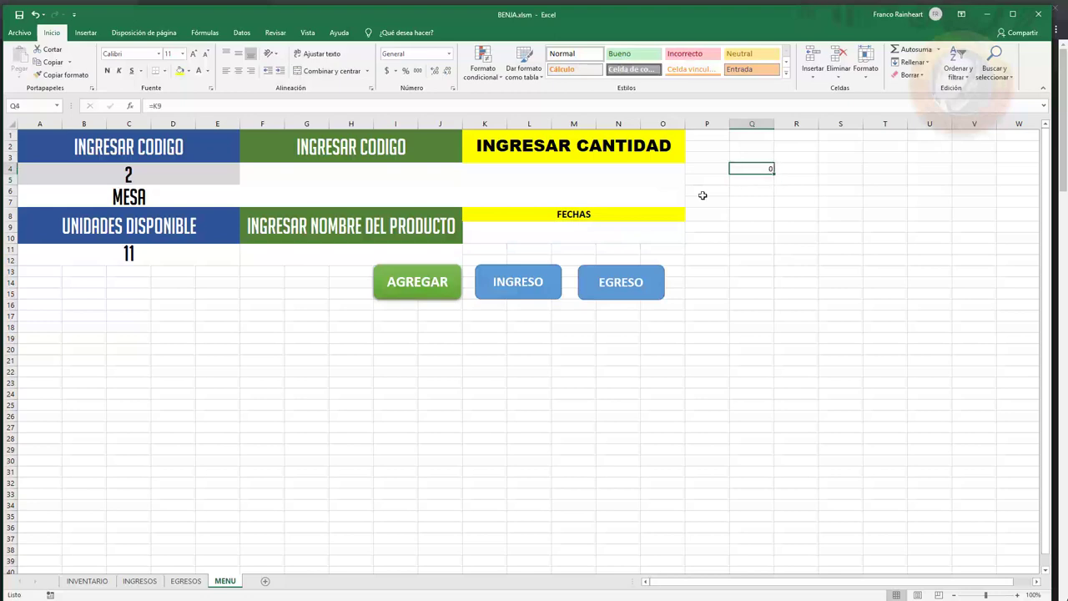
left_click(596, 232)
left_click(770, 169)
Check the empty FECHA cell C7 on EGRESOS, then select the FECHAS block K8:O10 on MENU
left_click(185, 581)
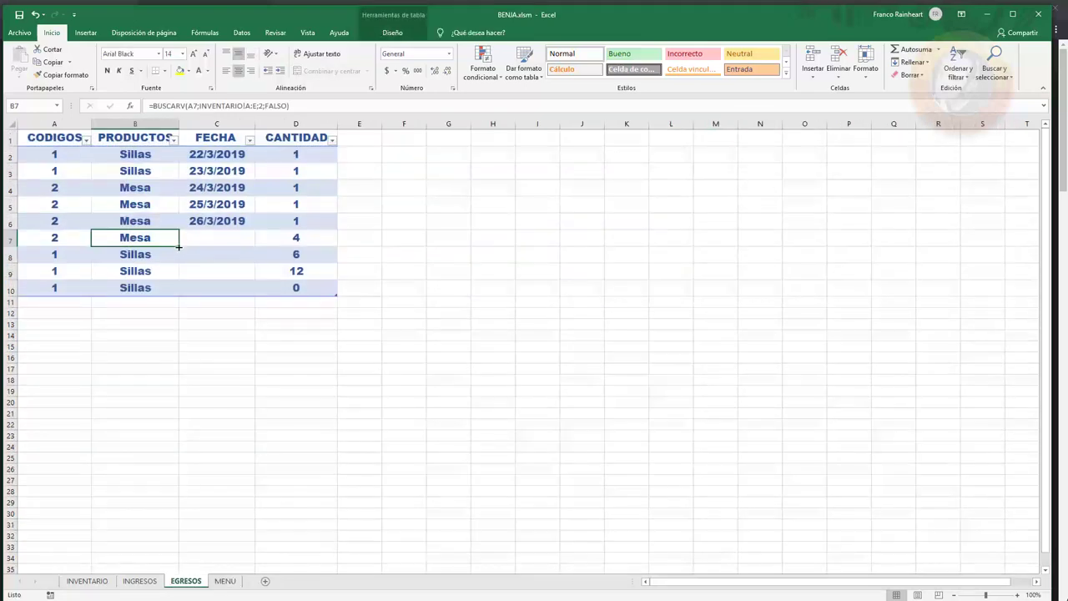
left_click(215, 240)
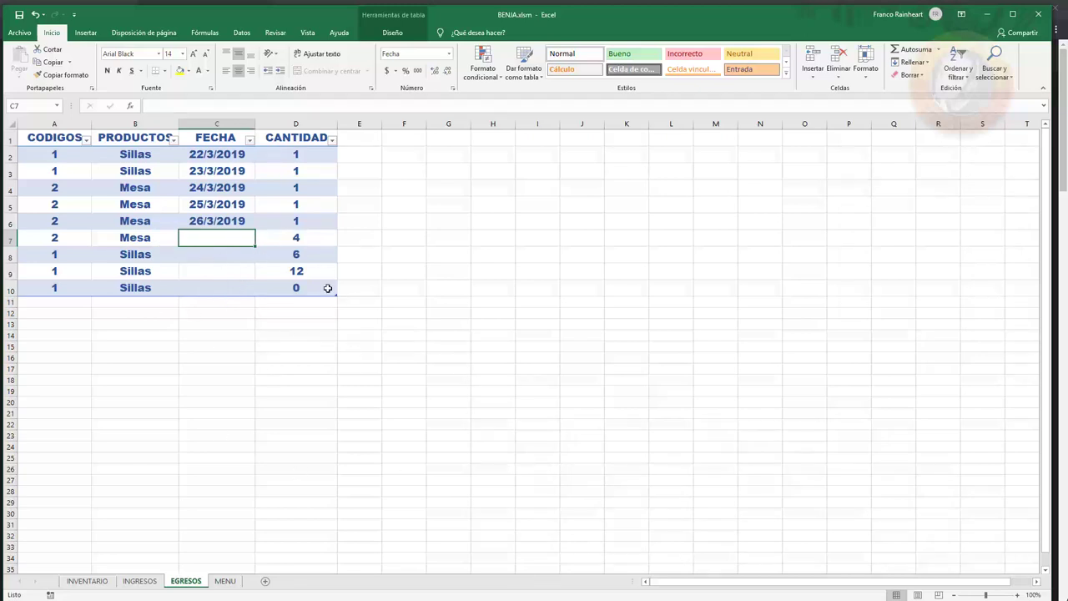
left_click(225, 581)
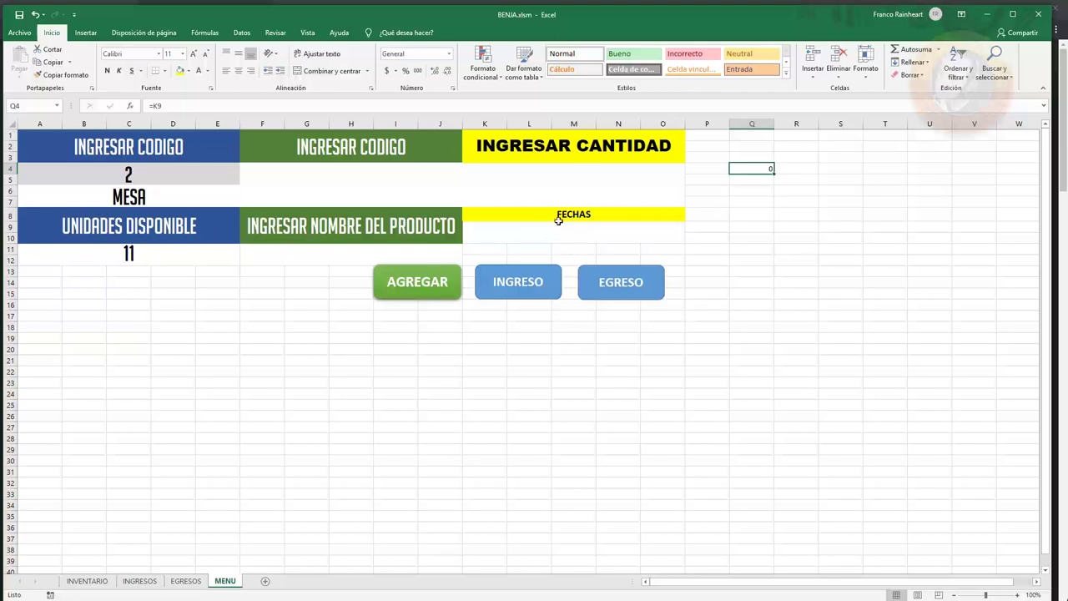
left_click_drag(510, 210, 548, 235)
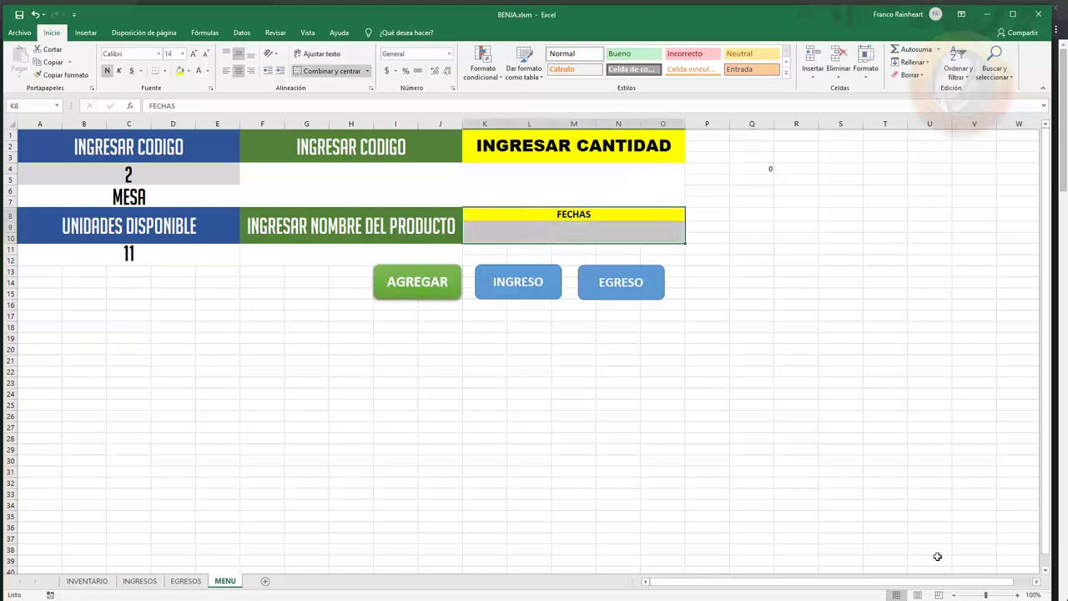